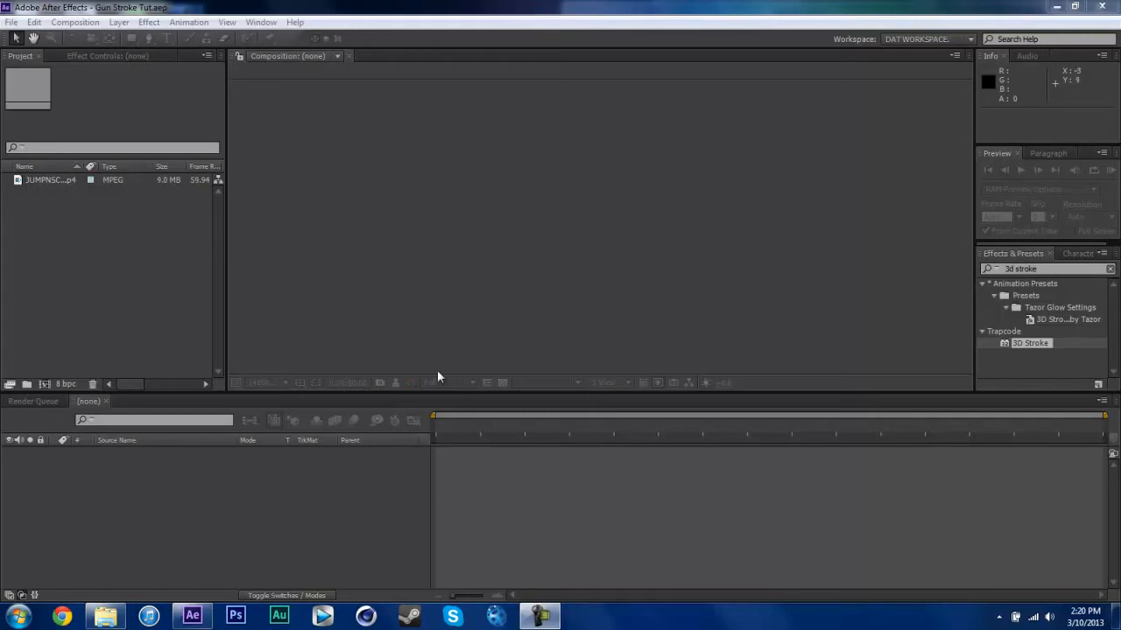
Step: Create a composition from the JUMPNSCP-CH.mp4 footage and fit the whole frame in the viewer
{"action": "left_click_drag", "start_coordinate": [50, 179], "coordinate": [98, 278]}
{"action": "left_click_drag", "start_coordinate": [65, 326], "coordinate": [47, 386]}
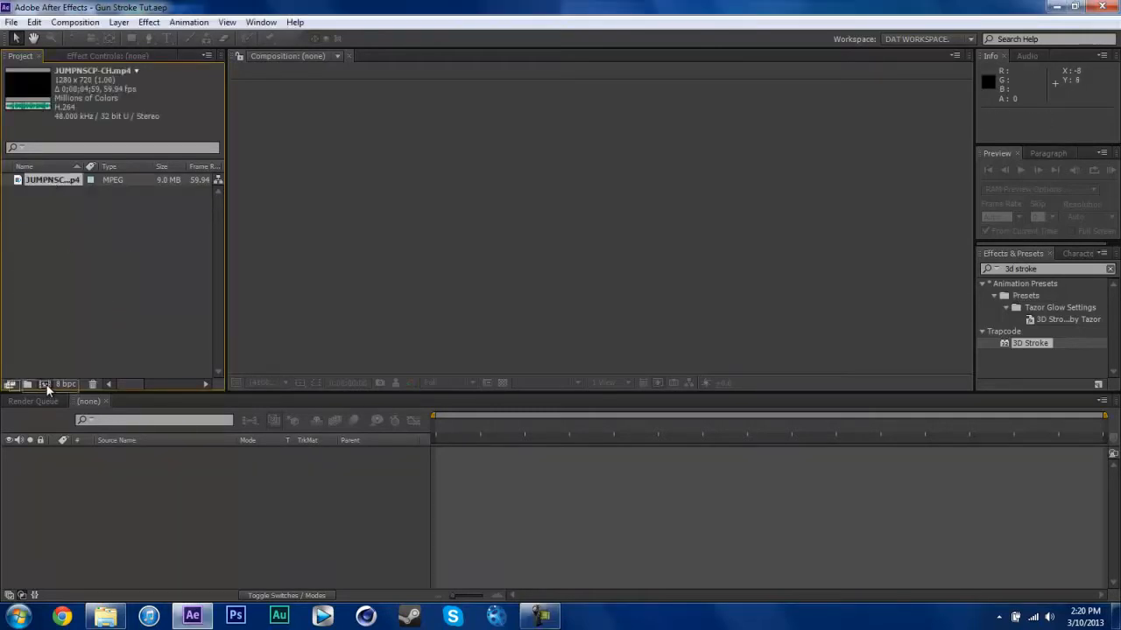
{"action": "scroll", "coordinate": [548, 211], "scroll_direction": "down", "scroll_amount": 1}
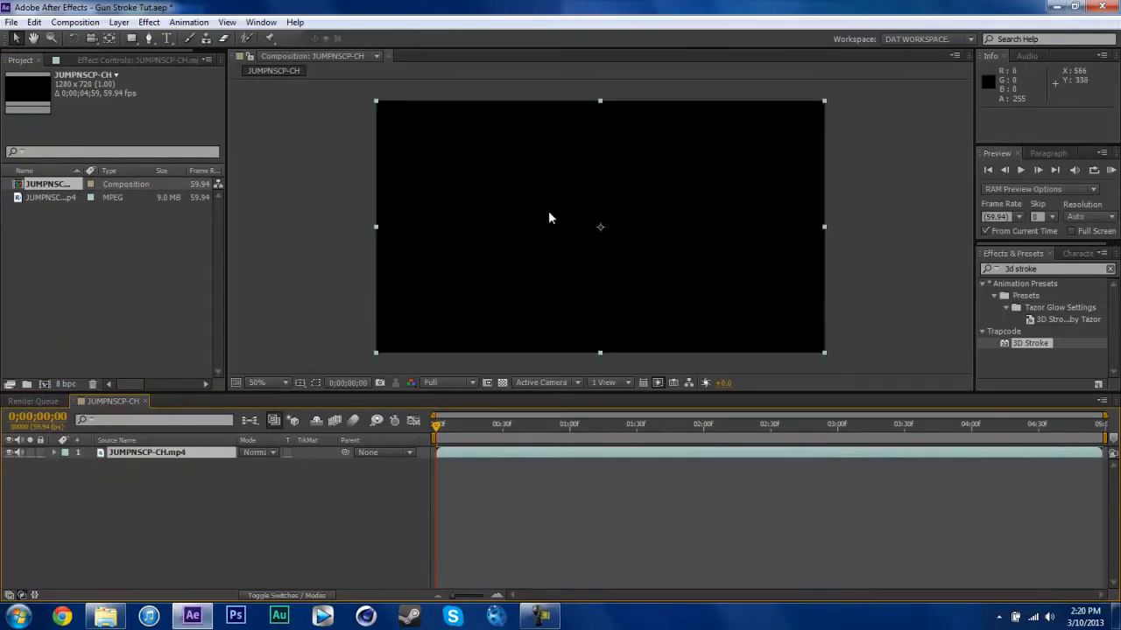
{"action": "left_click", "coordinate": [259, 383]}
{"action": "left_click", "coordinate": [262, 132]}
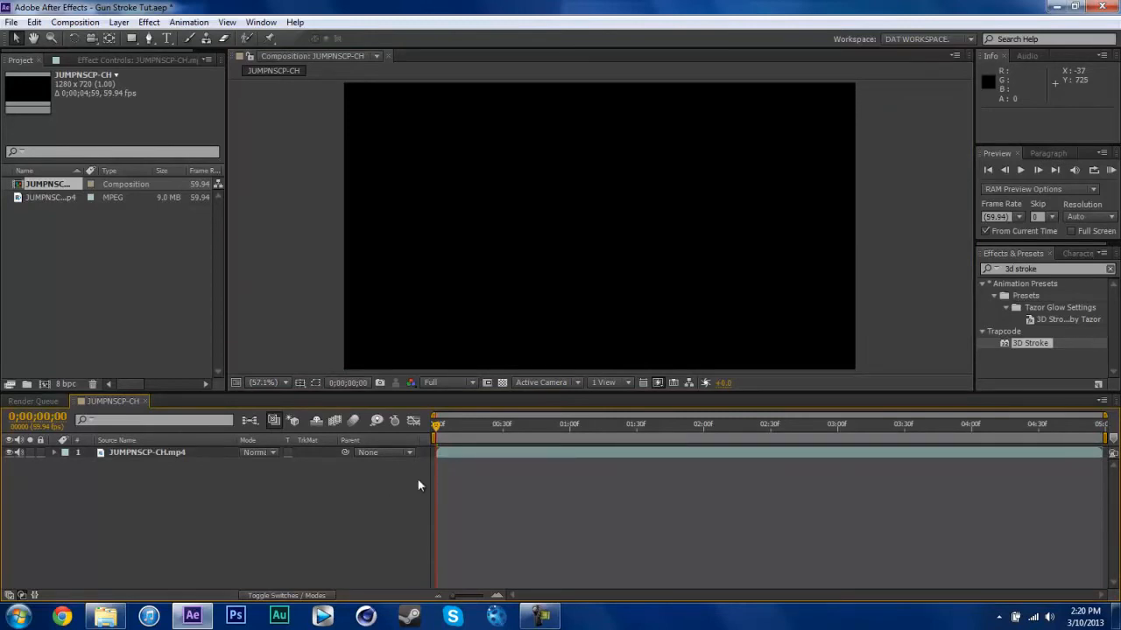
Step: Rename the footage composition as "Origianl c aldfijapsdfh"
{"action": "left_click_drag", "start_coordinate": [482, 425], "coordinate": [879, 406]}
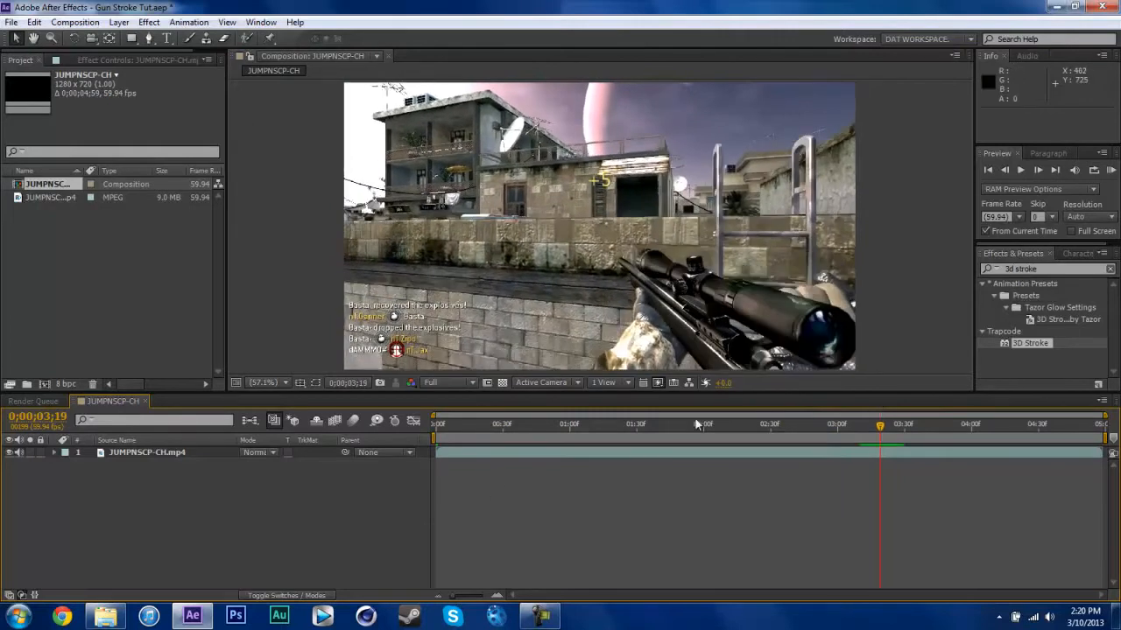
{"action": "left_click_drag", "start_coordinate": [706, 426], "coordinate": [832, 420]}
{"action": "right_click", "coordinate": [115, 402]}
{"action": "left_click", "coordinate": [180, 193]}
{"action": "type", "text": "Oriug"}
{"action": "key", "text": "BackSpace"}
{"action": "key", "text": "BackSpace"}
{"action": "type", "text": "gia"}
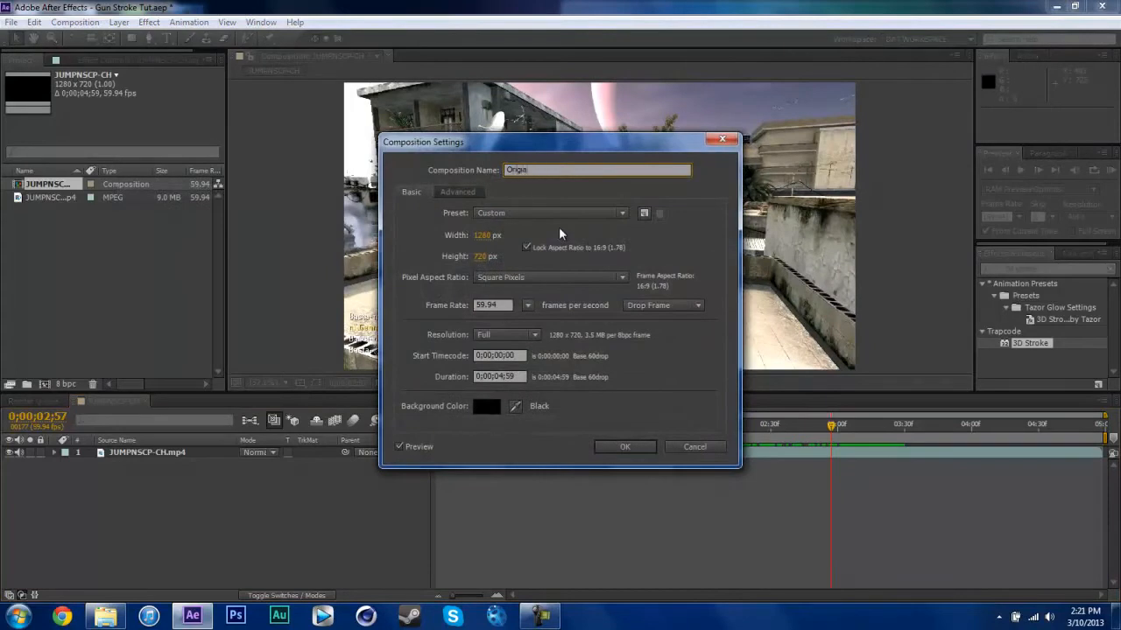
{"action": "type", "text": "nl c aldfijapsdfh"}
{"action": "key", "text": "Return"}
Step: Set the footage composition's duration to 15 seconds and show its full length in the timeline
{"action": "right_click", "coordinate": [99, 404]}
{"action": "left_click", "coordinate": [200, 191]}
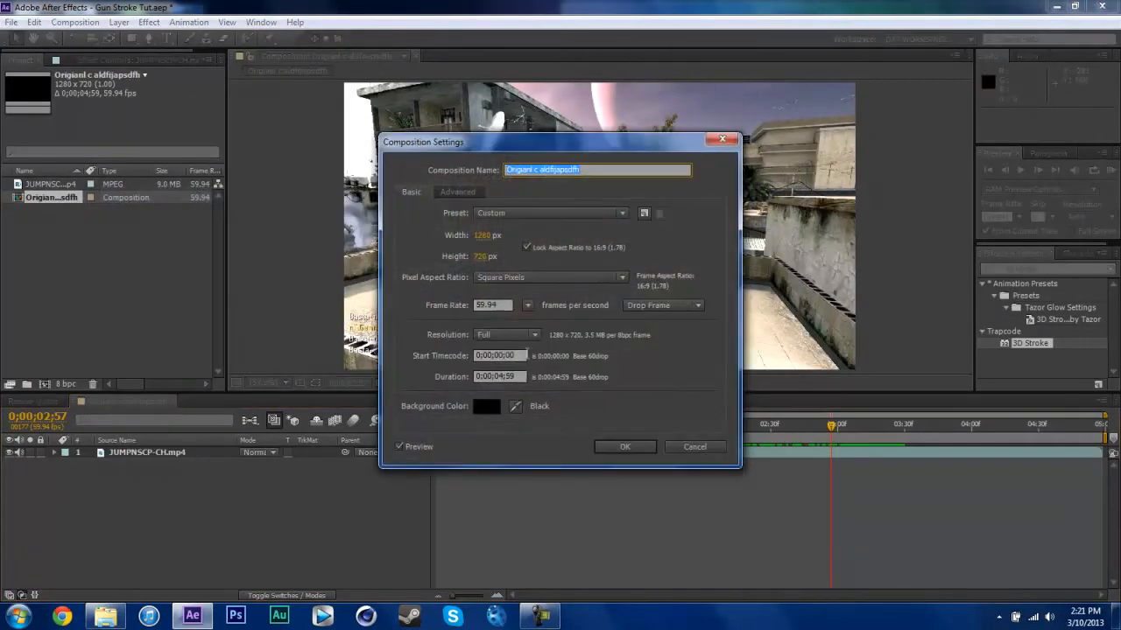
{"action": "left_click", "coordinate": [498, 377]}
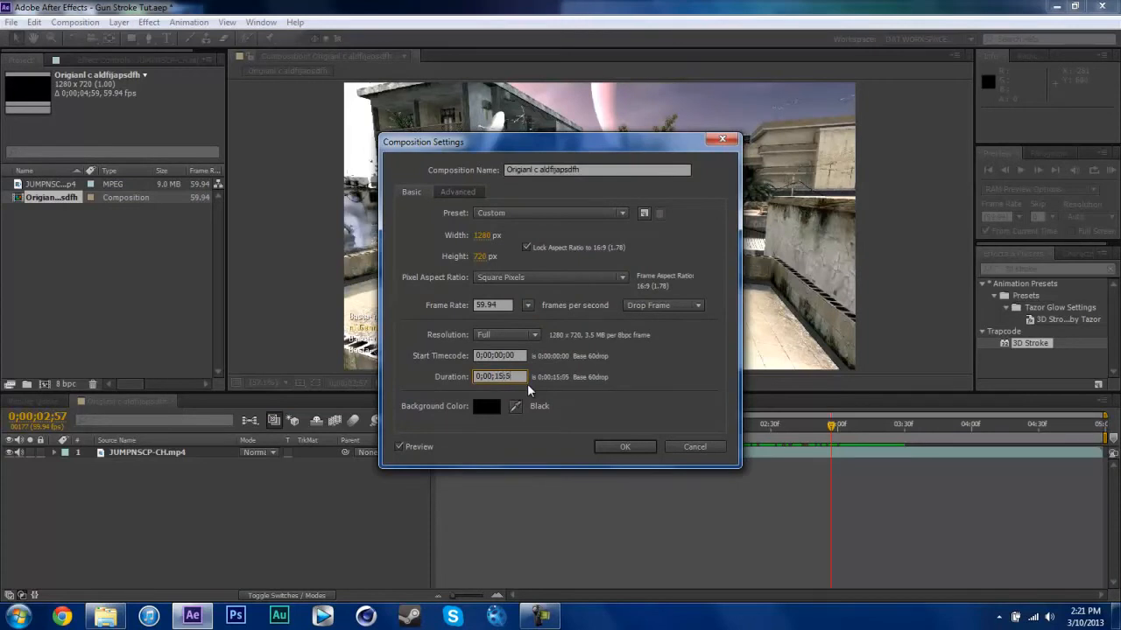
{"action": "key", "text": "Return"}
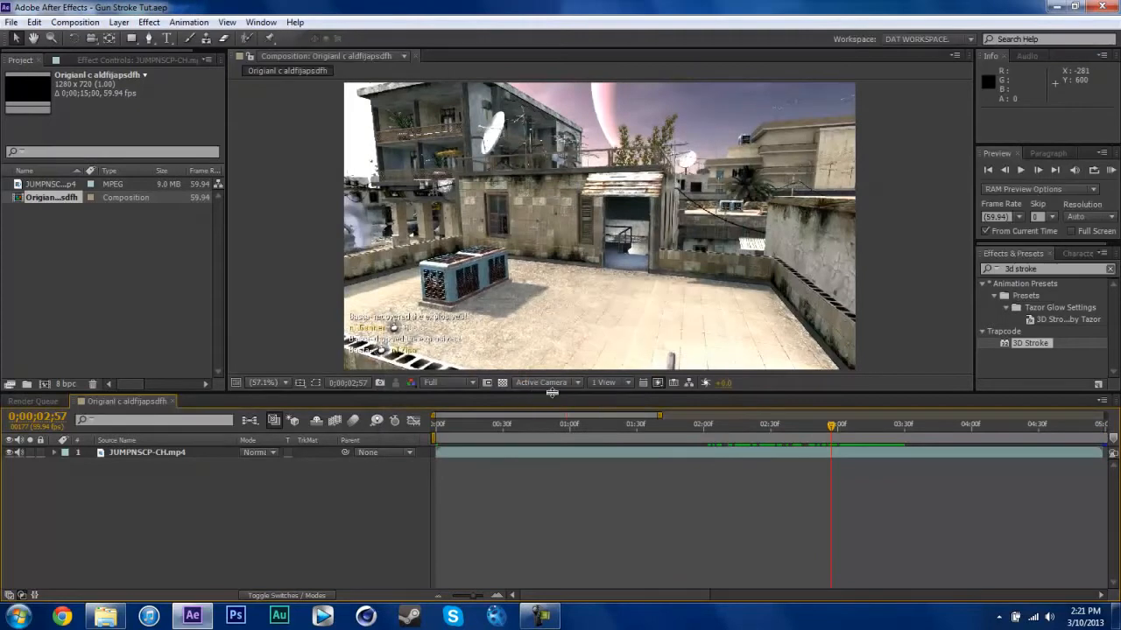
{"action": "left_click_drag", "start_coordinate": [661, 416], "coordinate": [1104, 417]}
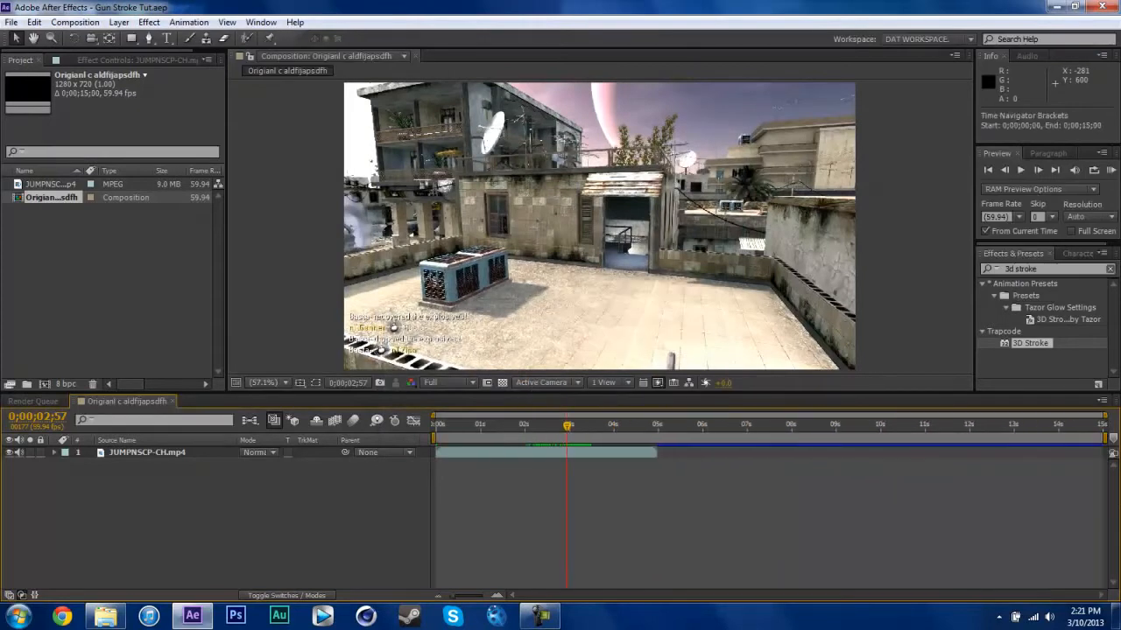
Step: Nest the footage composition in a new composition and name the new one "maina d;lighas;lghas;gf"
{"action": "left_click", "coordinate": [112, 295]}
{"action": "left_click_drag", "start_coordinate": [54, 200], "coordinate": [47, 386]}
{"action": "right_click", "coordinate": [259, 401]}
{"action": "left_click", "coordinate": [332, 187]}
{"action": "type", "text": "a"}
{"action": "key", "text": "BackSpace"}
{"action": "type", "text": "maina d;lighas;lghas;gf"}
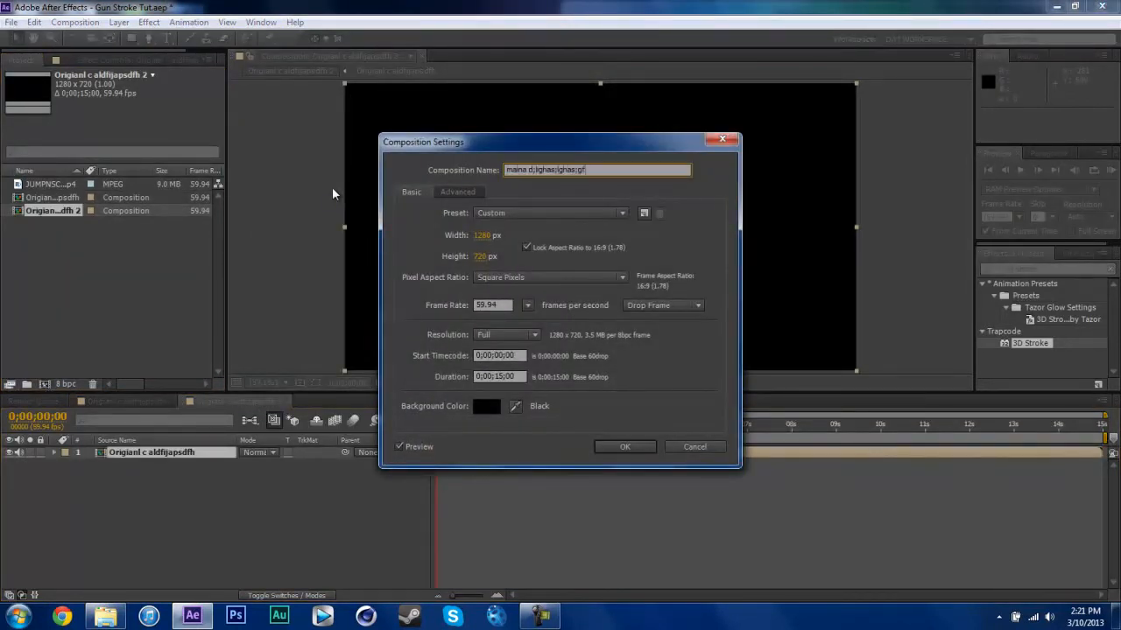
{"action": "key", "text": "Return"}
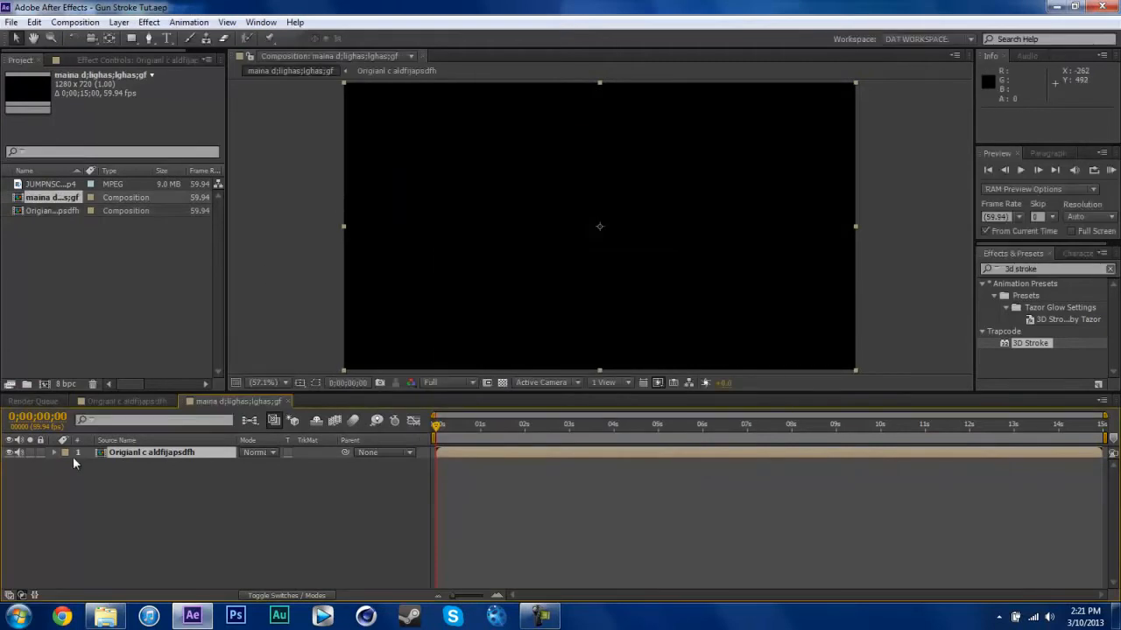
Step: Mute the audio of the footage layer and of the nested composition layer
{"action": "left_click", "coordinate": [109, 403]}
{"action": "left_click", "coordinate": [19, 453]}
{"action": "left_click", "coordinate": [186, 404]}
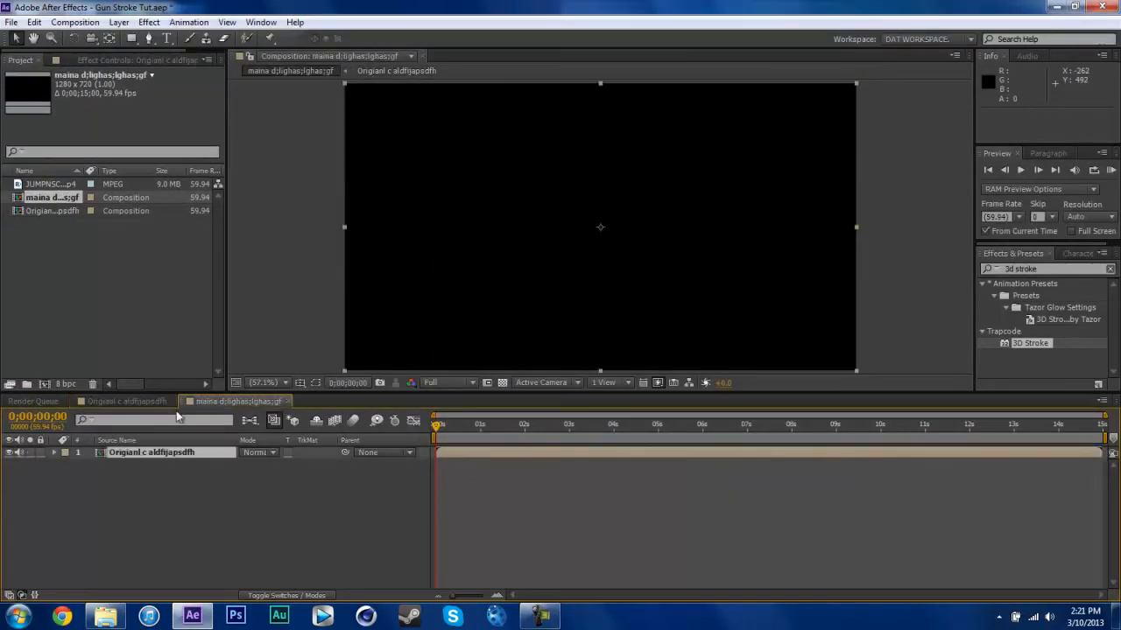
{"action": "left_click", "coordinate": [19, 452]}
{"action": "left_click", "coordinate": [117, 494]}
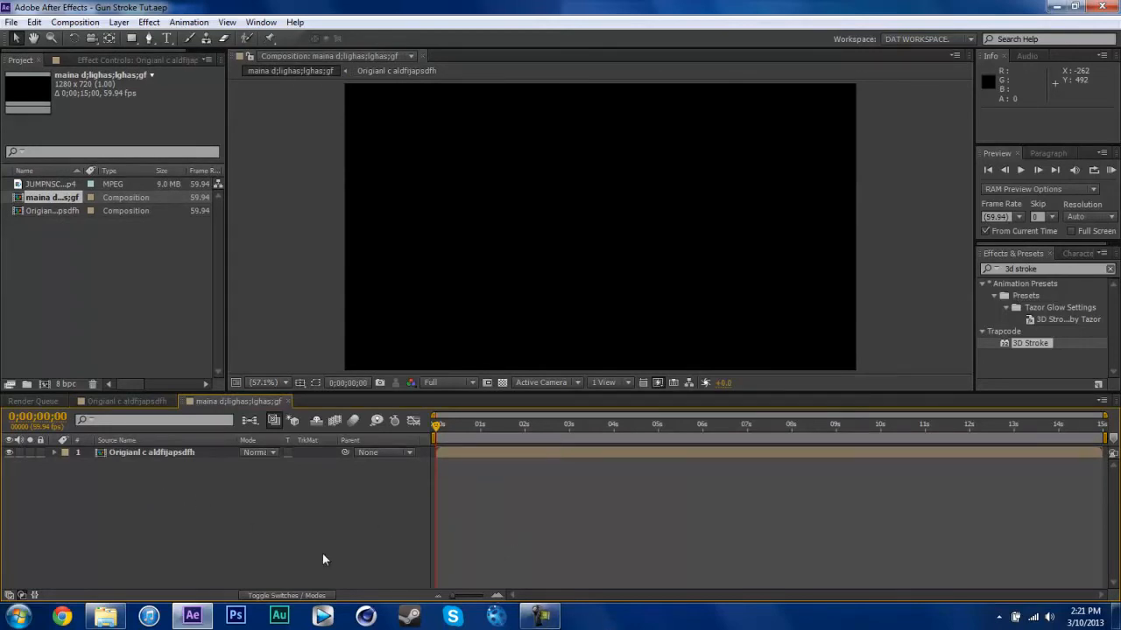
{"action": "left_click", "coordinate": [530, 617]}
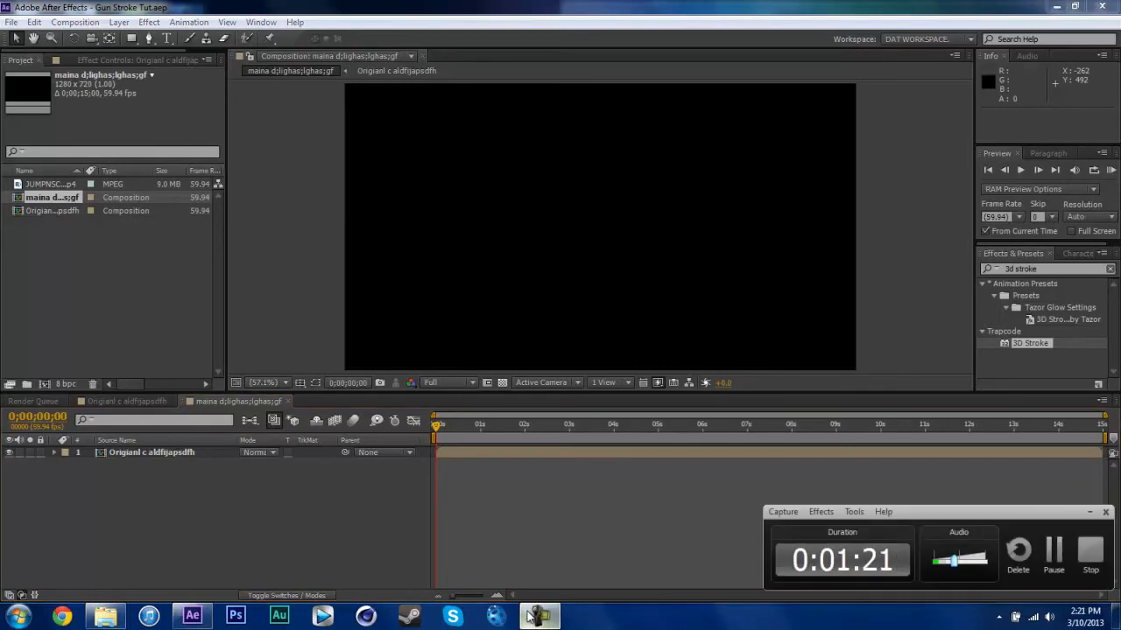
{"action": "left_click", "coordinate": [535, 617]}
Step: Place composition marker 1 at 0;00;02;59 and marker 2 at 0;00;03;09, and save the project
{"action": "left_click", "coordinate": [176, 450]}
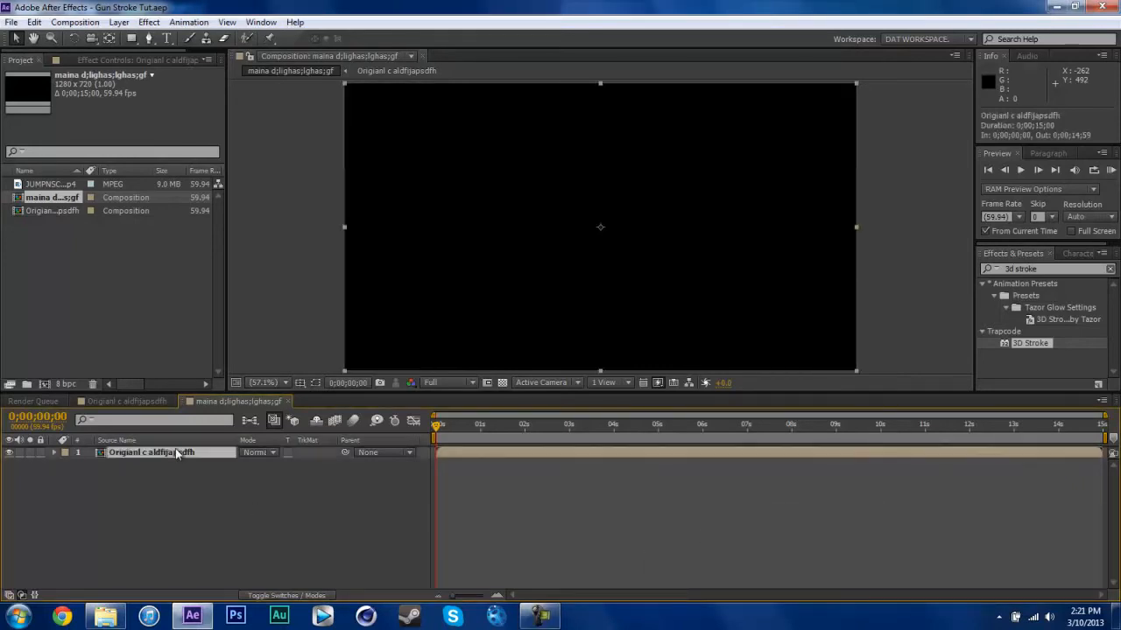
{"action": "left_click_drag", "start_coordinate": [482, 428], "coordinate": [570, 437]}
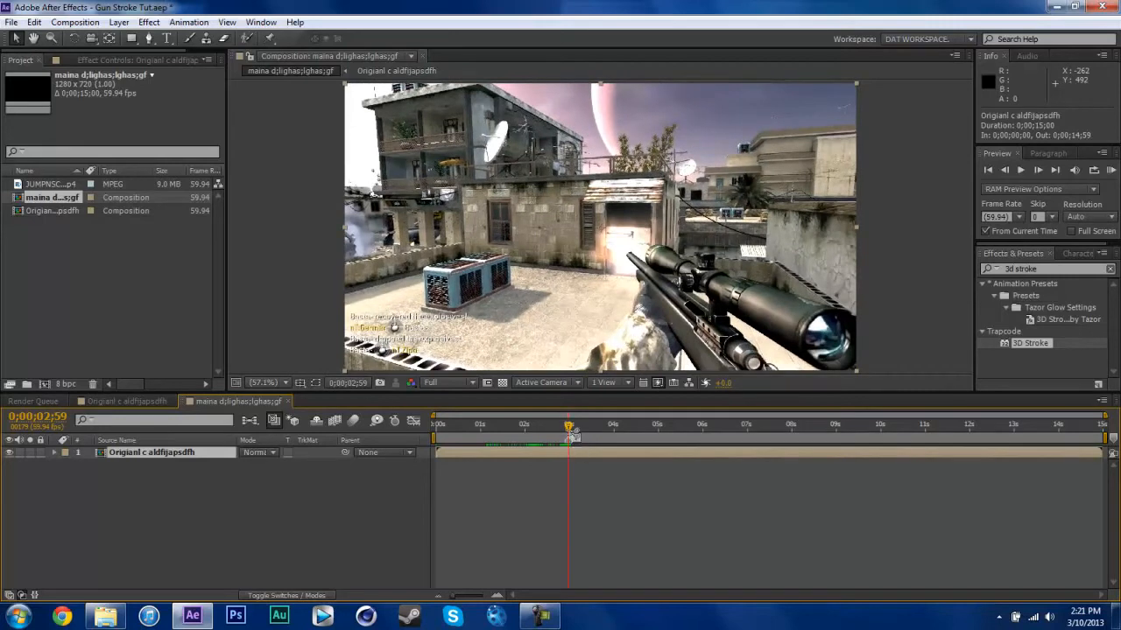
{"action": "left_click_drag", "start_coordinate": [571, 429], "coordinate": [574, 429]}
{"action": "key", "text": "shift+2"}
{"action": "key", "text": "ctrl+s"}
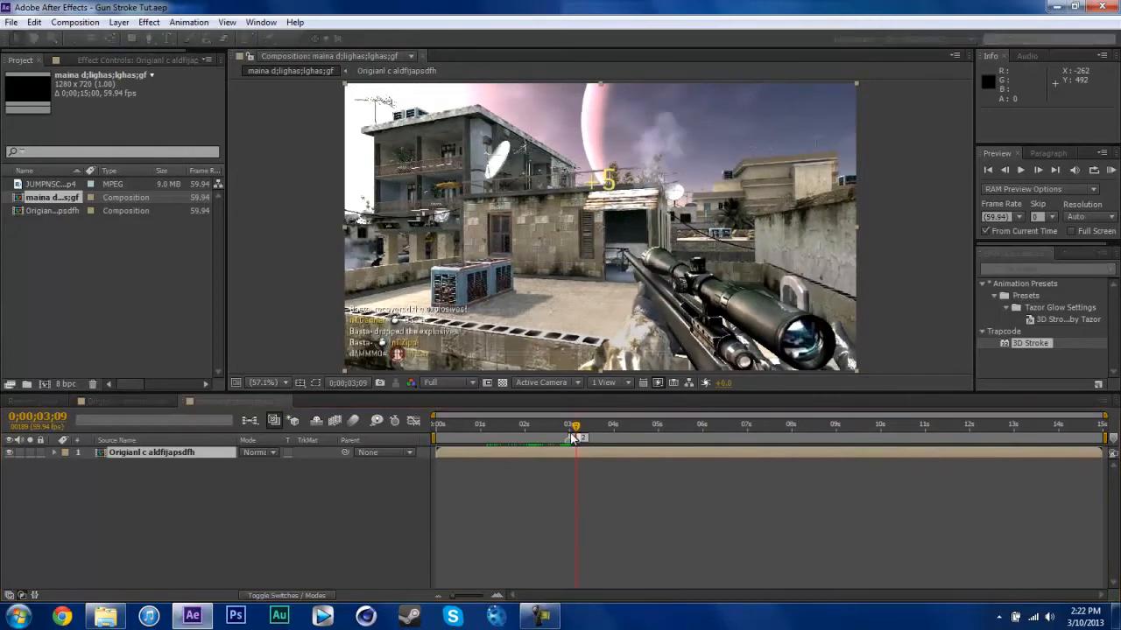
Step: Return to marker 1 and apply the Twixtor effect to the nested footage layer
{"action": "key", "text": "="}
{"action": "key", "text": "="}
{"action": "key", "text": "shift+Page_Up"}
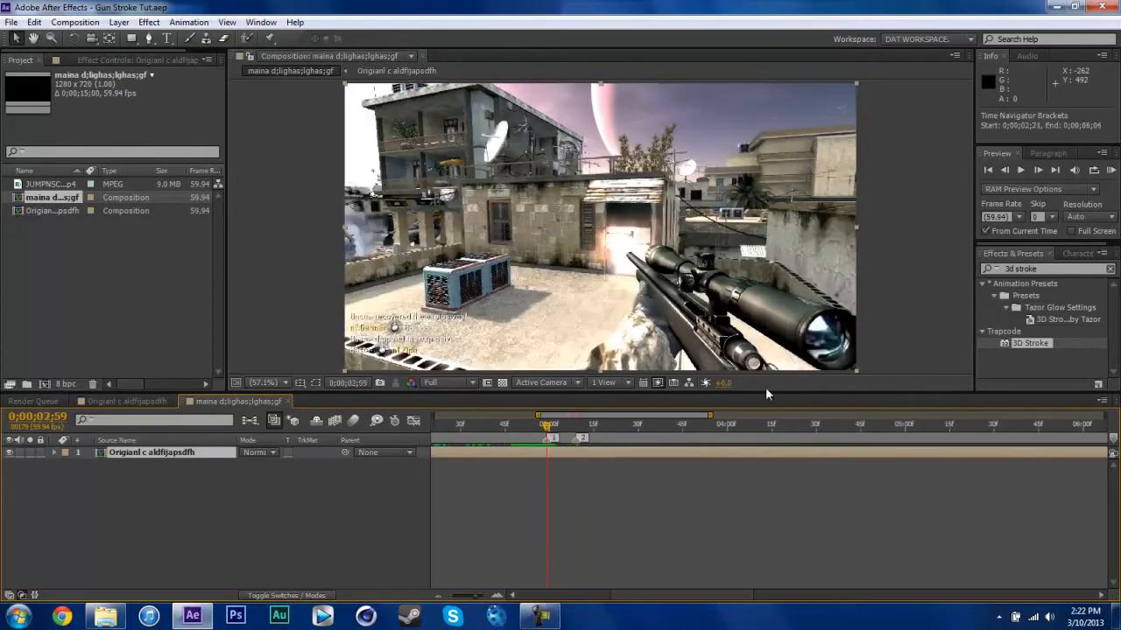
{"action": "left_click", "coordinate": [1046, 269]}
{"action": "type", "text": "twixot"}
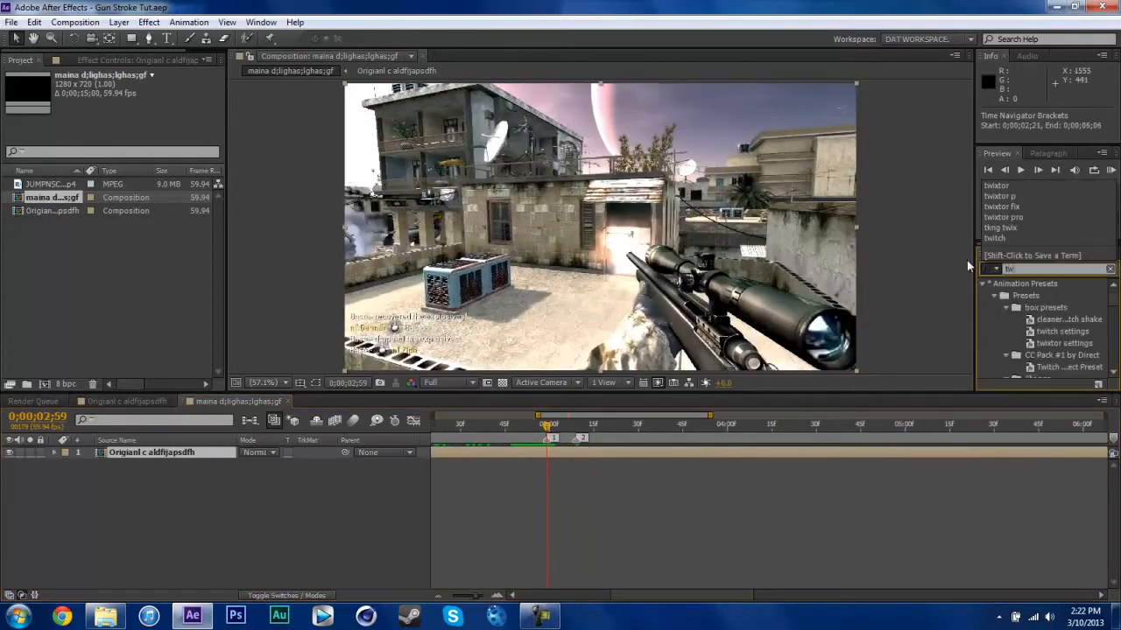
{"action": "key", "text": "BackSpace"}
{"action": "key", "text": "BackSpace"}
{"action": "type", "text": "tor"}
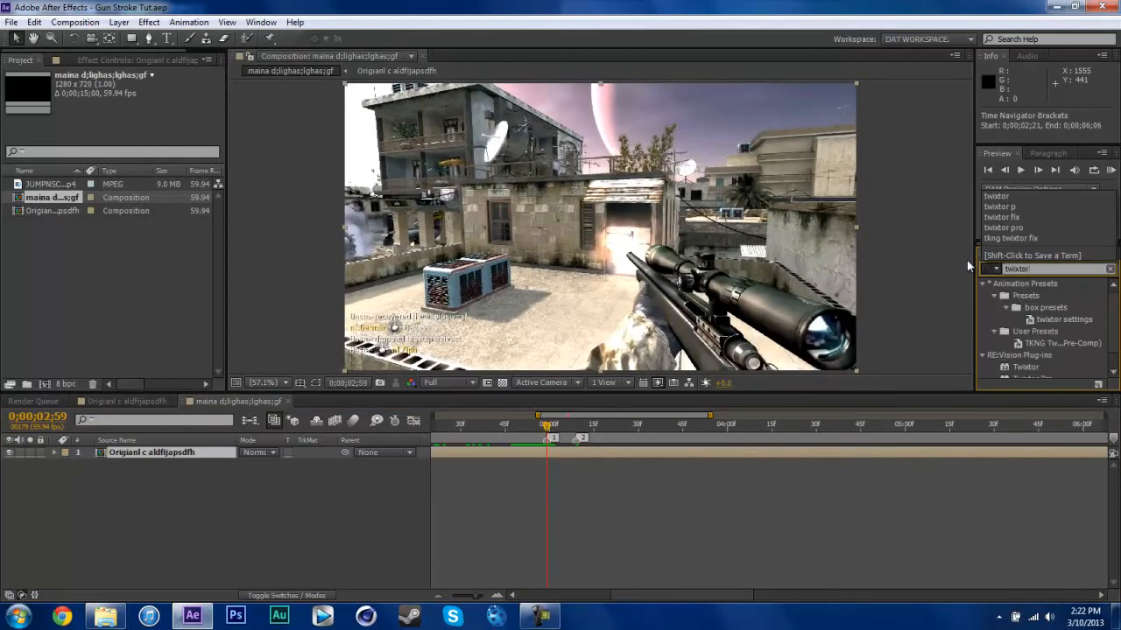
{"action": "scroll", "coordinate": [1065, 323], "scroll_direction": "down", "scroll_amount": 1}
{"action": "double_click", "coordinate": [1031, 349]}
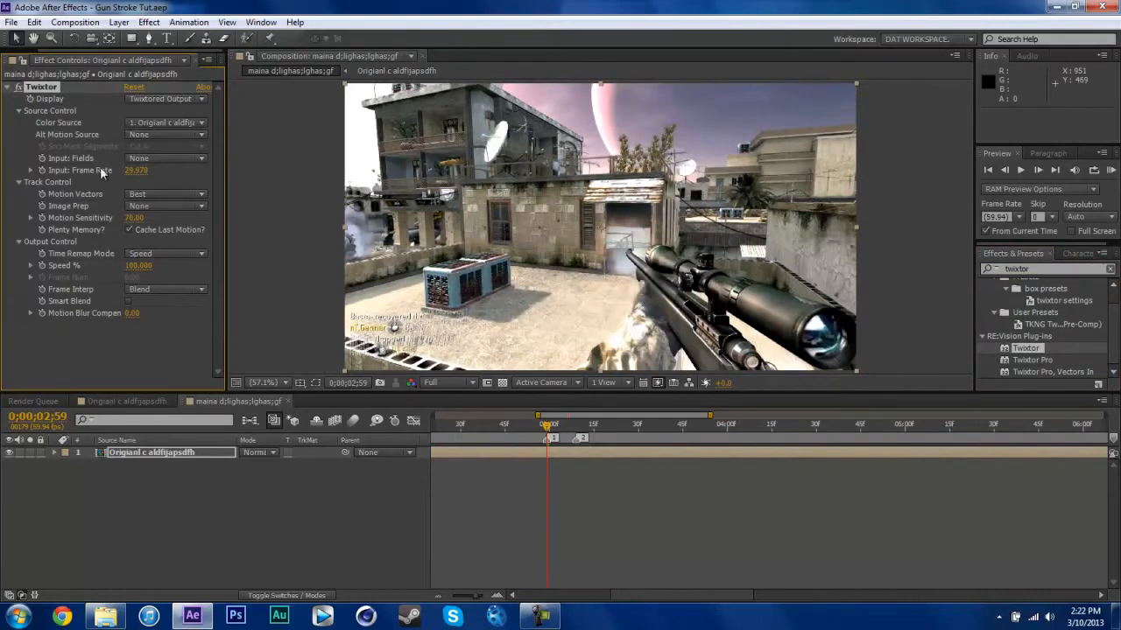
Step: Set Twixtor's input frame rate to 59.94
{"action": "left_click", "coordinate": [137, 171]}
{"action": "type", "text": "59.94"}
{"action": "key", "text": "Return"}
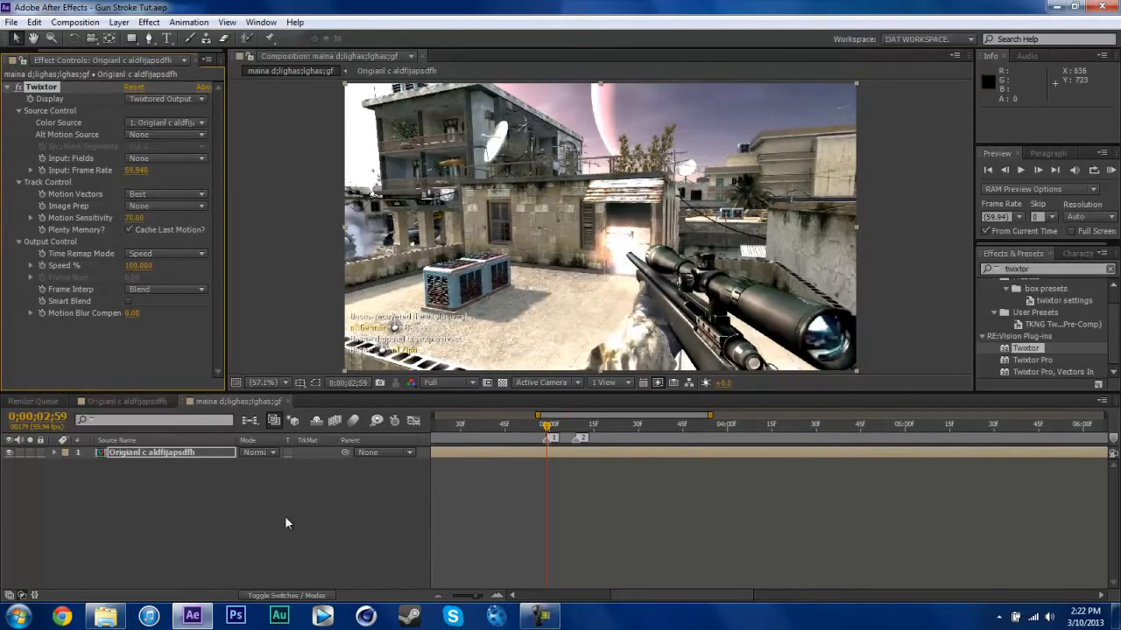
Step: Keyframe Twixtor's Speed % from 100 at marker 1 down to 1 at marker 2
{"action": "left_click", "coordinate": [41, 266]}
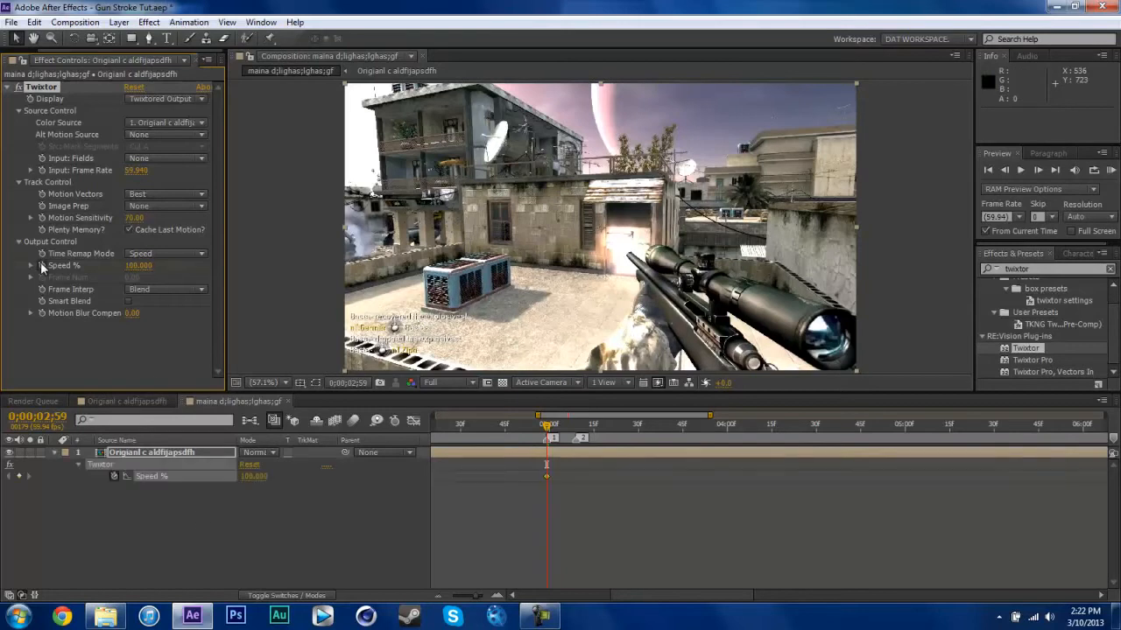
{"action": "left_click", "coordinate": [576, 436]}
{"action": "left_click", "coordinate": [252, 476]}
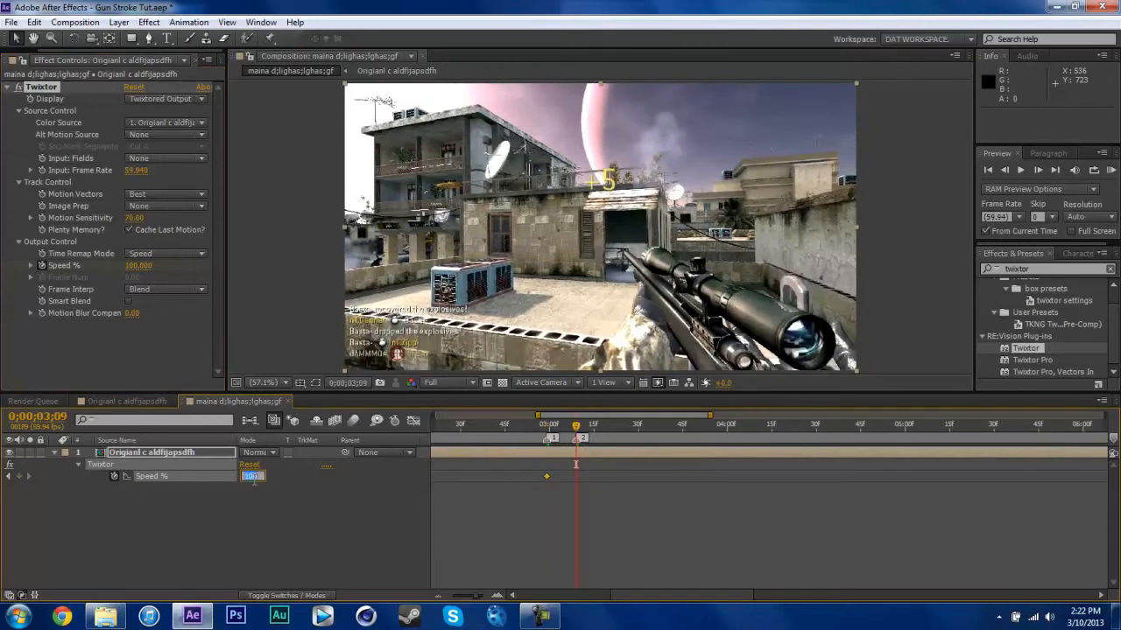
{"action": "type", "text": "1"}
{"action": "key", "text": "Return"}
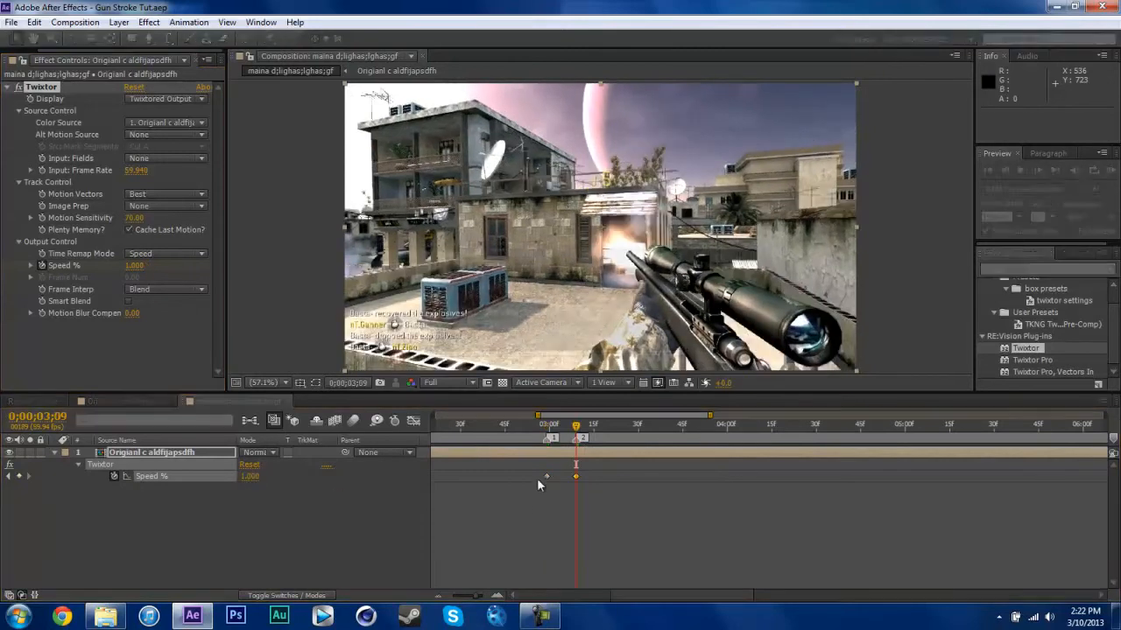
Step: Scrub through the footage around and after the speed keyframes to review the slow motion
{"action": "left_click_drag", "start_coordinate": [550, 435], "coordinate": [928, 457]}
{"action": "left_click_drag", "start_coordinate": [784, 414], "coordinate": [929, 422]}
{"action": "left_click_drag", "start_coordinate": [613, 415], "coordinate": [471, 417]}
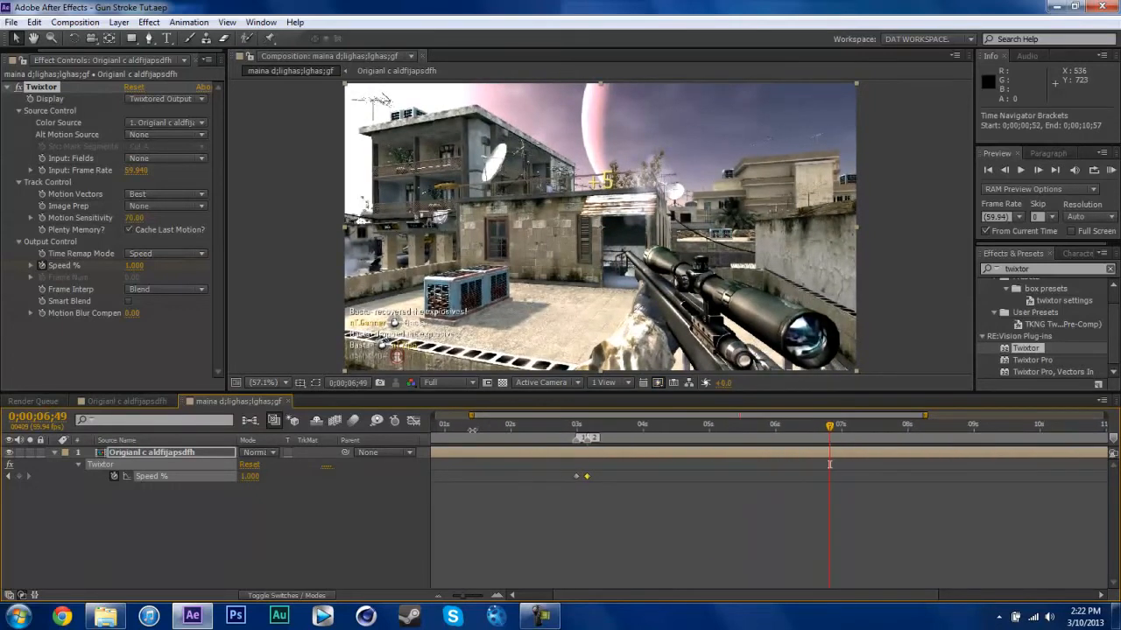
{"action": "left_click", "coordinate": [926, 425]}
{"action": "left_click_drag", "start_coordinate": [956, 427], "coordinate": [493, 437]}
{"action": "left_click_drag", "start_coordinate": [628, 416], "coordinate": [480, 417]}
Step: Create a composition-size solid named "Stroke" with the magenta color FF00F6
{"action": "left_click", "coordinate": [616, 438]}
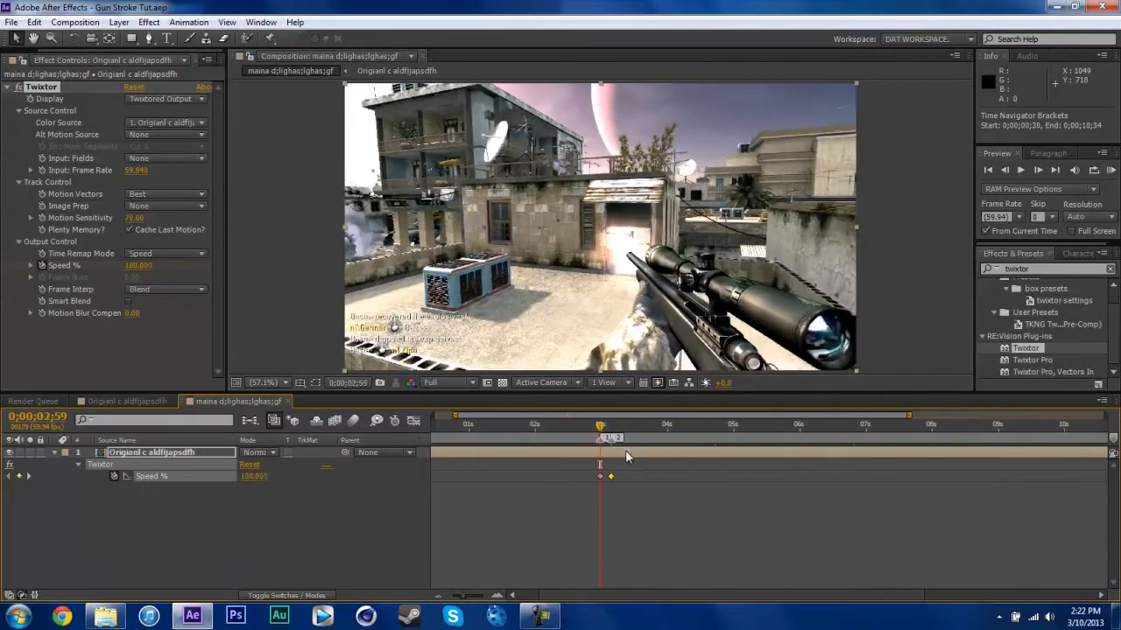
{"action": "left_click", "coordinate": [268, 523]}
{"action": "key", "text": "ctrl+y"}
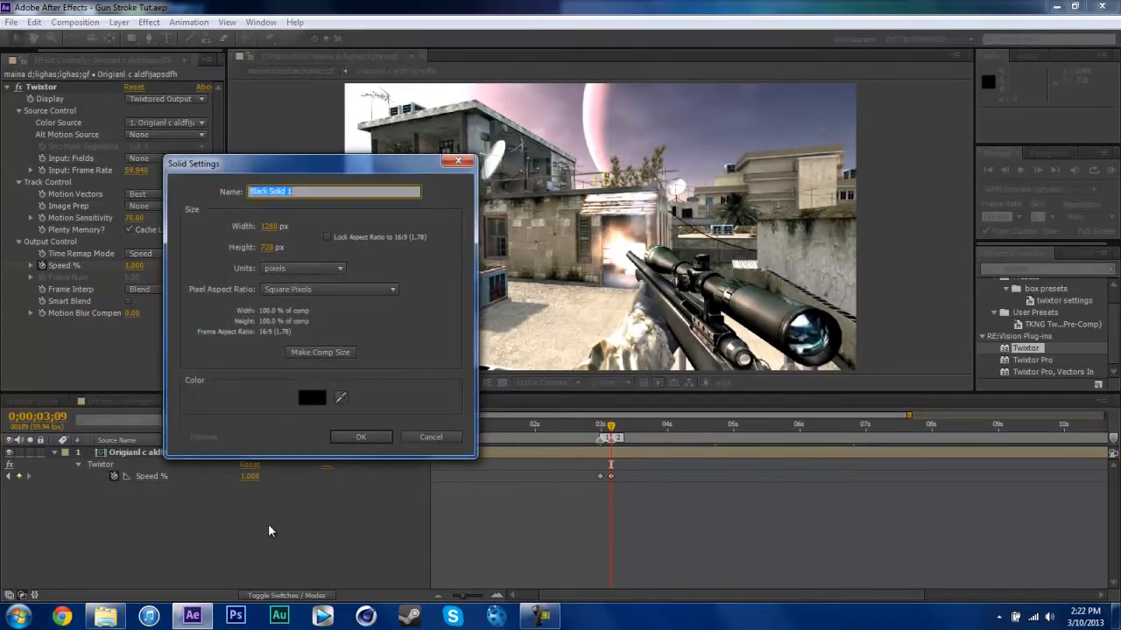
{"action": "type", "text": "Stroke"}
{"action": "left_click", "coordinate": [321, 351]}
{"action": "left_click", "coordinate": [321, 397]}
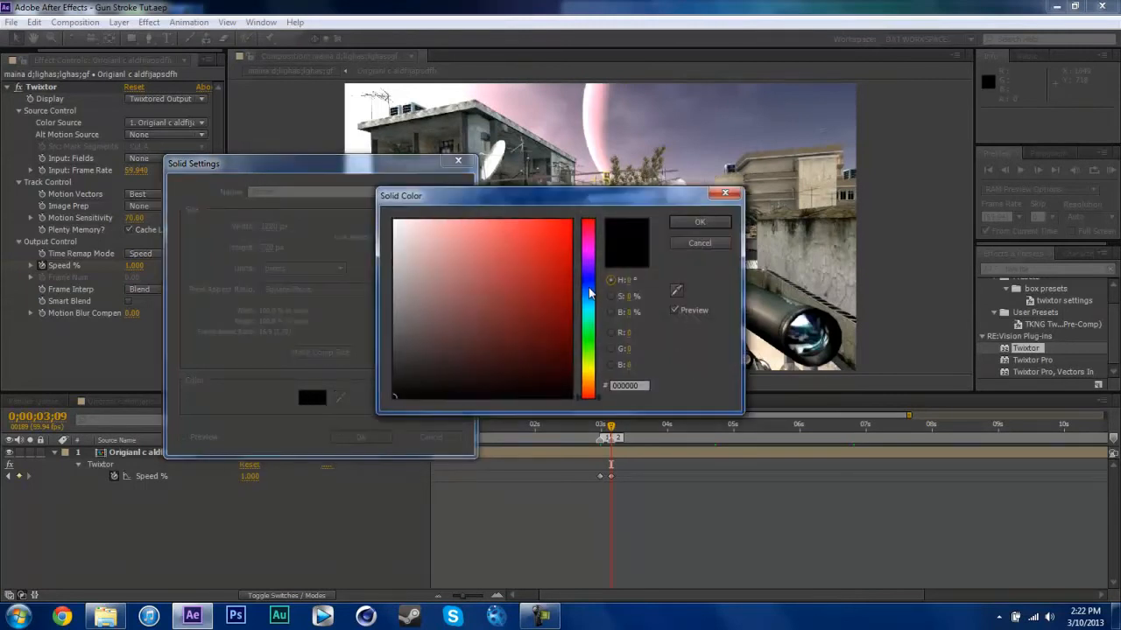
{"action": "left_click", "coordinate": [589, 254]}
{"action": "left_click", "coordinate": [571, 221]}
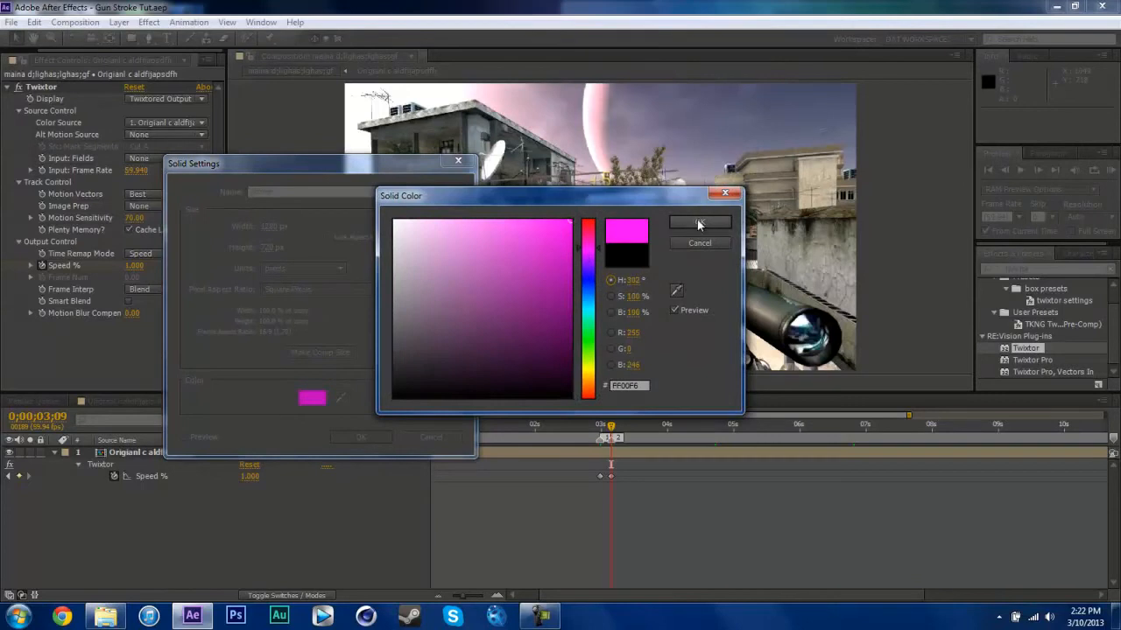
{"action": "left_click", "coordinate": [692, 224]}
{"action": "left_click", "coordinate": [361, 437]}
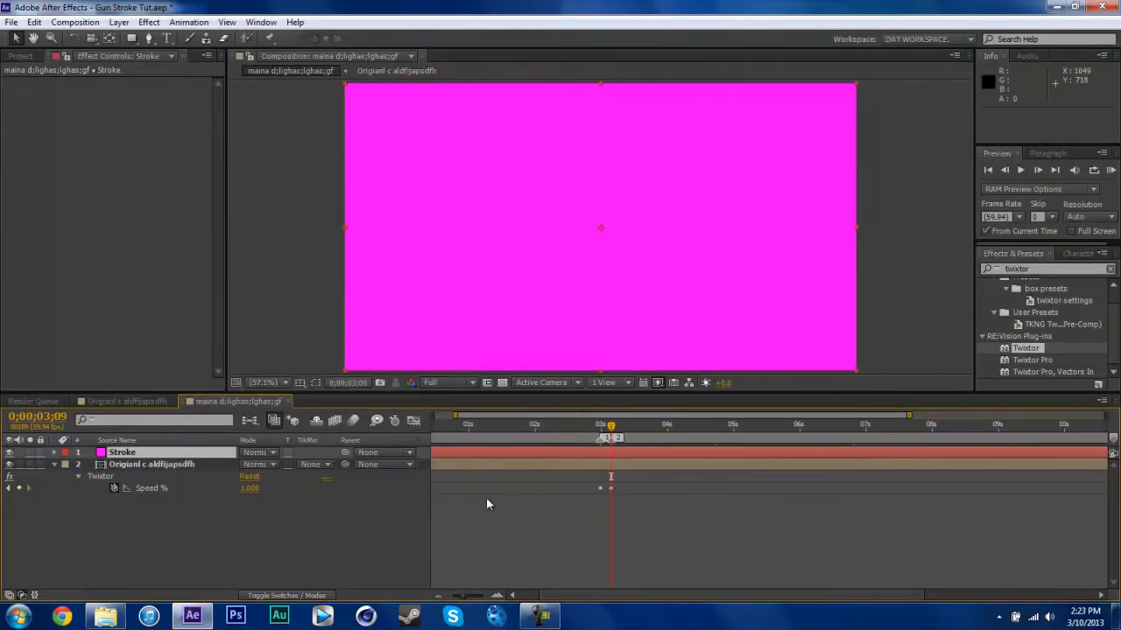
Step: Apply the Trapcode 3D Stroke effect to the Stroke solid and collapse the nested footage layer's properties
{"action": "left_click_drag", "start_coordinate": [1034, 270], "coordinate": [864, 260]}
{"action": "type", "text": "3d st"}
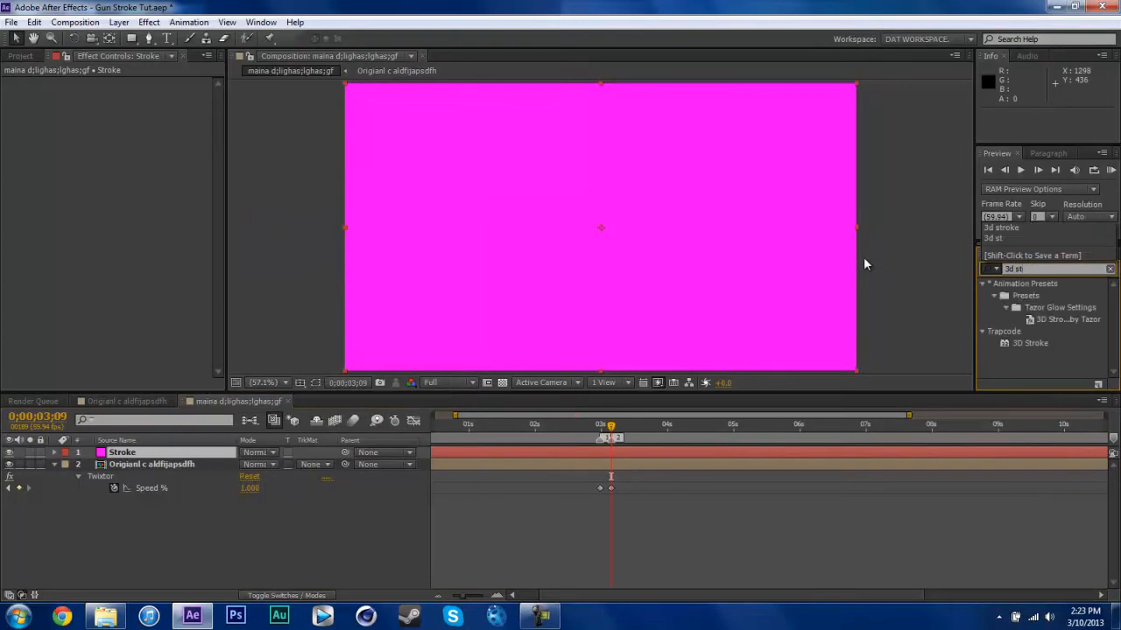
{"action": "type", "text": "roke"}
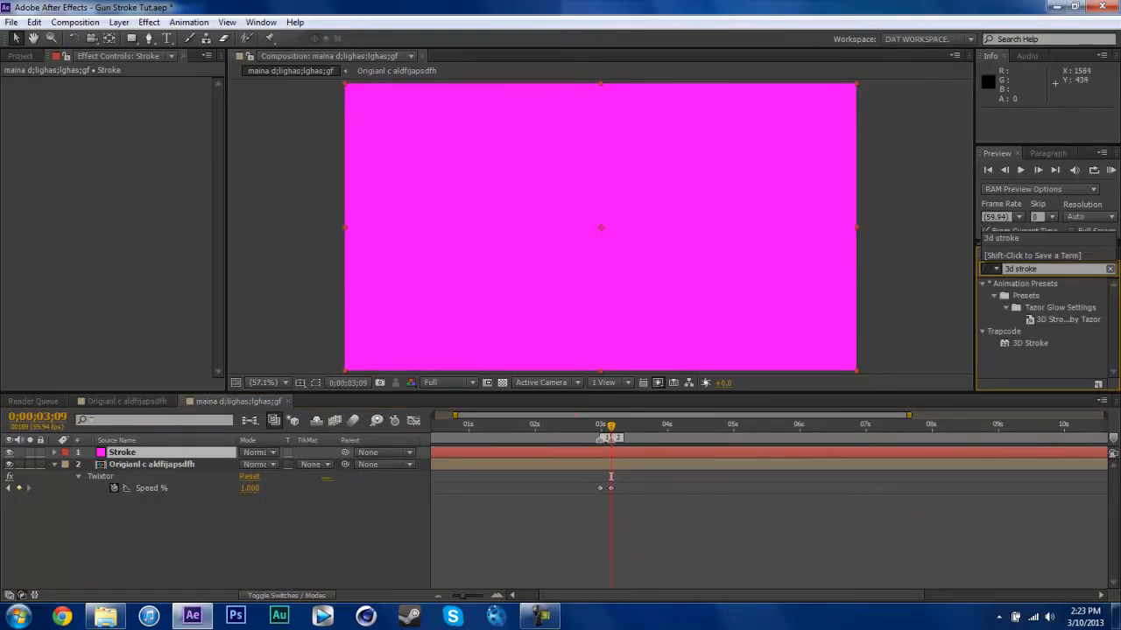
{"action": "double_click", "coordinate": [1022, 346]}
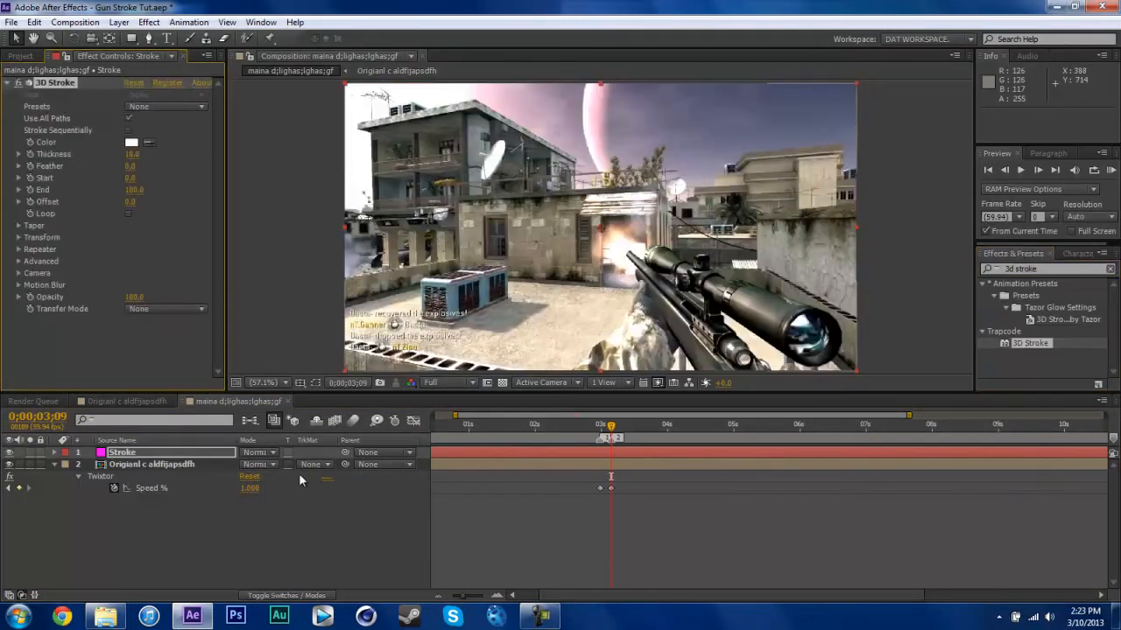
{"action": "left_click", "coordinate": [55, 464]}
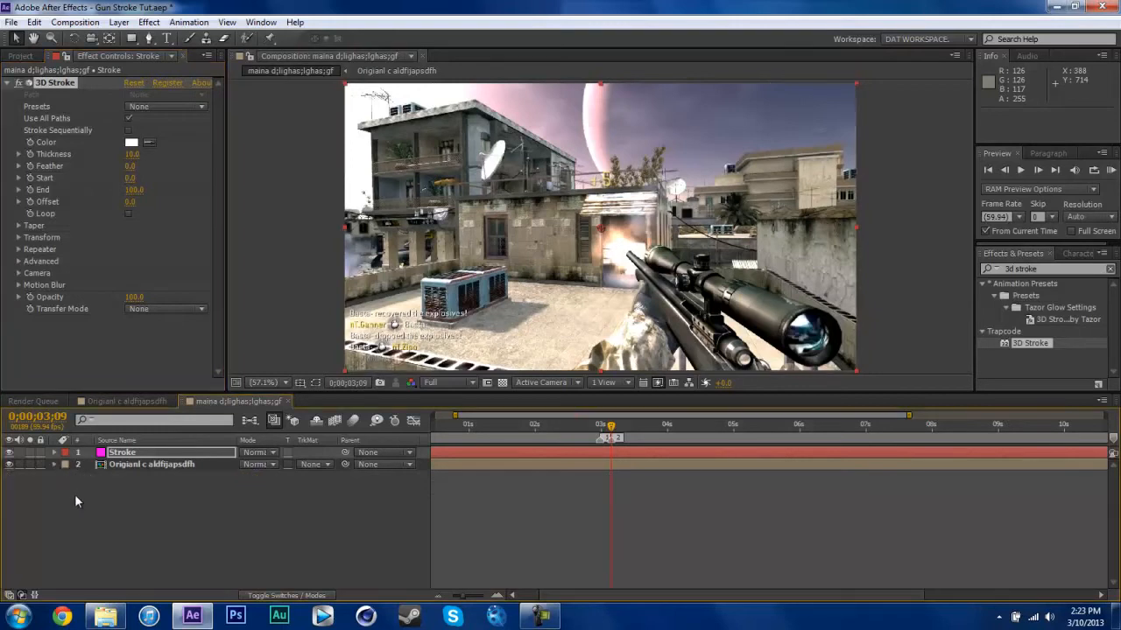
Step: Turn off Use All Paths in the Stroke layer's 3D Stroke effect
{"action": "left_click", "coordinate": [102, 465]}
{"action": "left_click", "coordinate": [140, 452]}
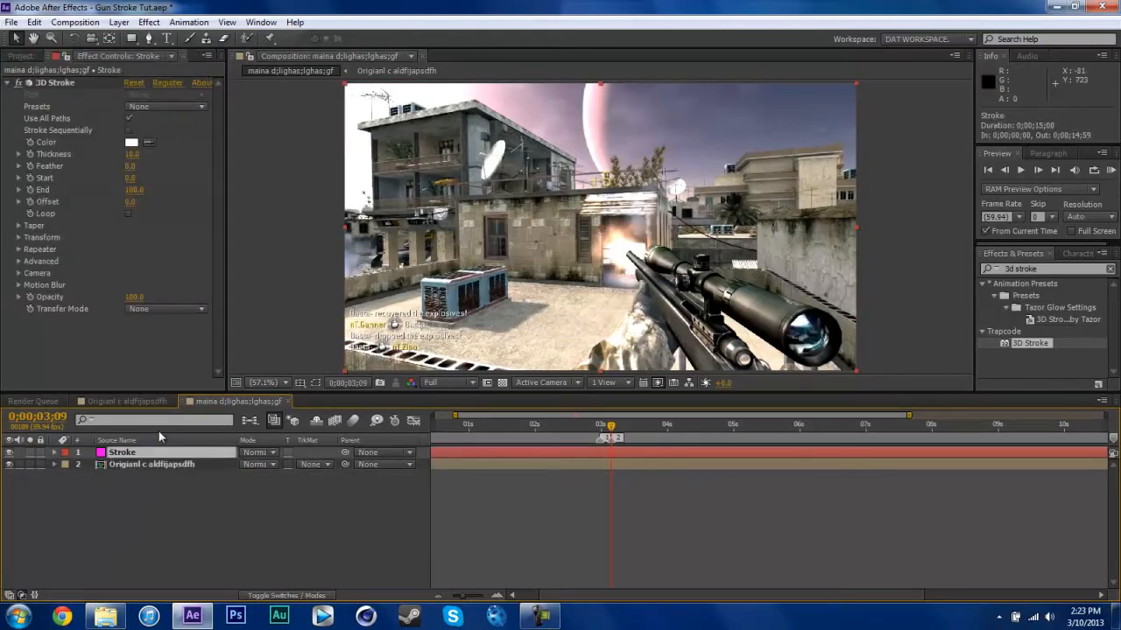
{"action": "left_click", "coordinate": [129, 118]}
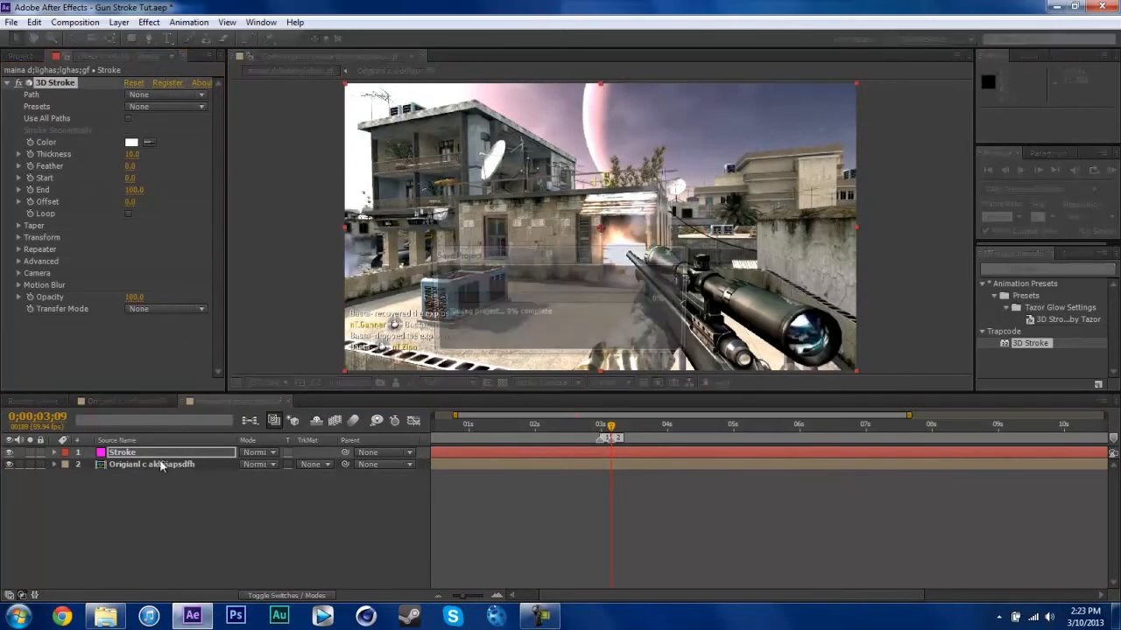
Step: Start a curved Pen mask on the Stroke layer from below the frame, over the scope, under the gun body and back up over the scope
{"action": "left_click", "coordinate": [149, 38]}
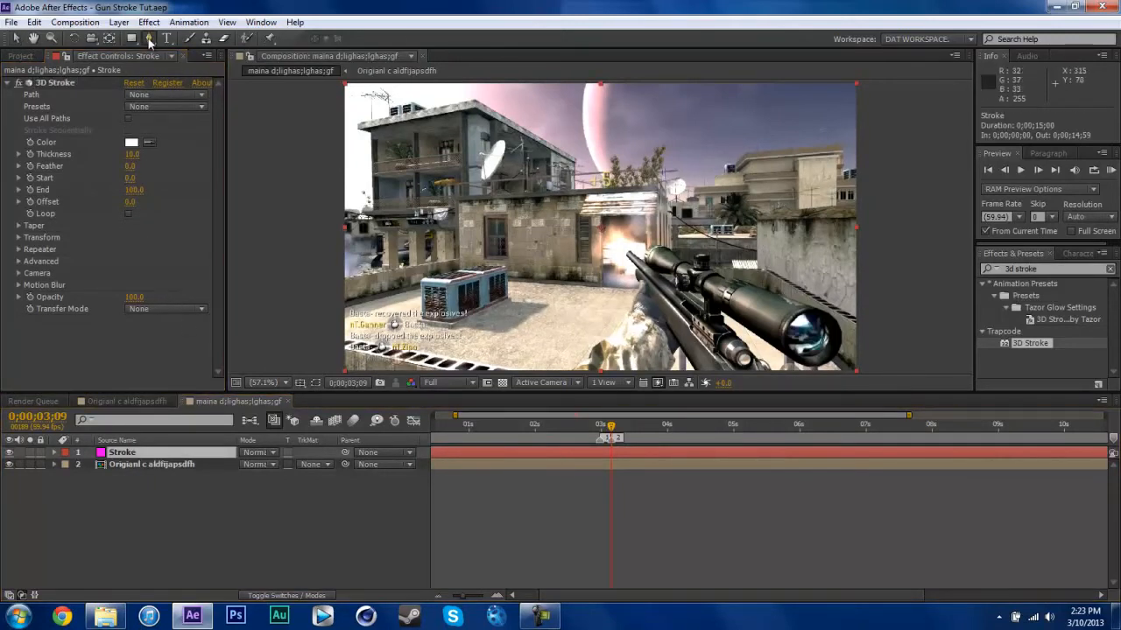
{"action": "scroll", "coordinate": [810, 334], "scroll_direction": "up", "scroll_amount": 1}
{"action": "right_click", "coordinate": [816, 281]}
{"action": "left_click", "coordinate": [645, 4]}
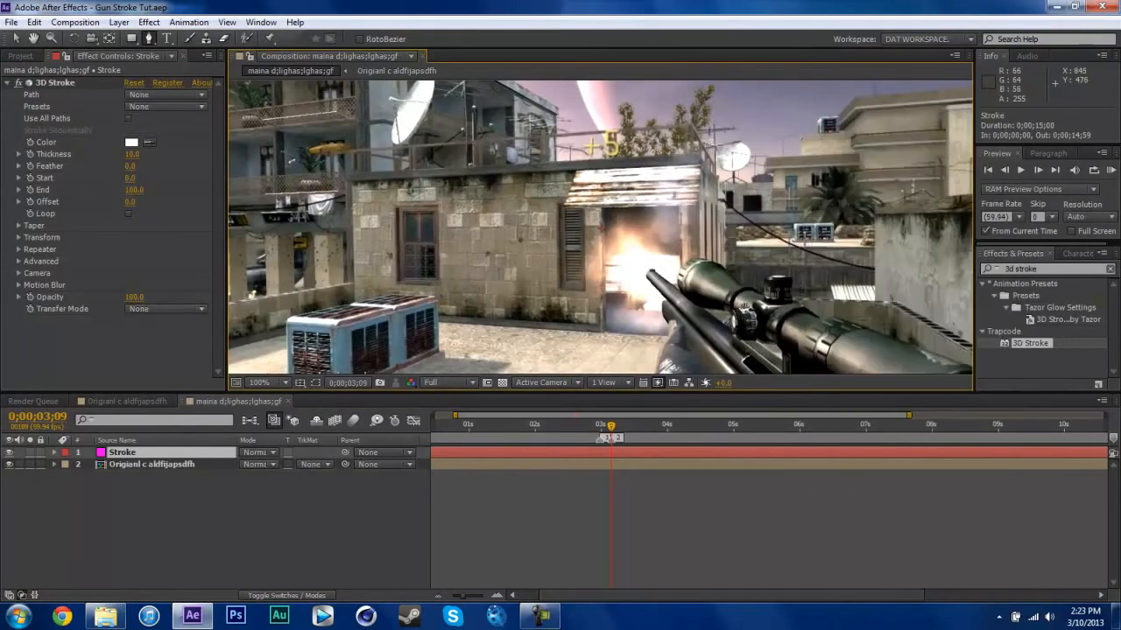
{"action": "left_click_drag", "start_coordinate": [746, 315], "coordinate": [695, 175]}
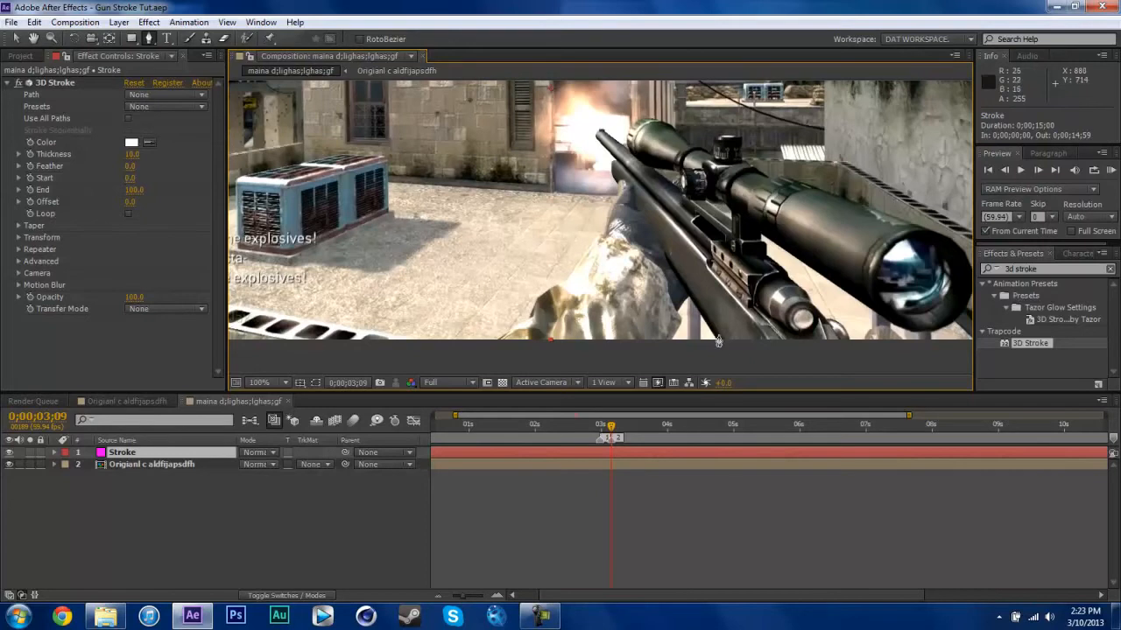
{"action": "double_click", "coordinate": [113, 457]}
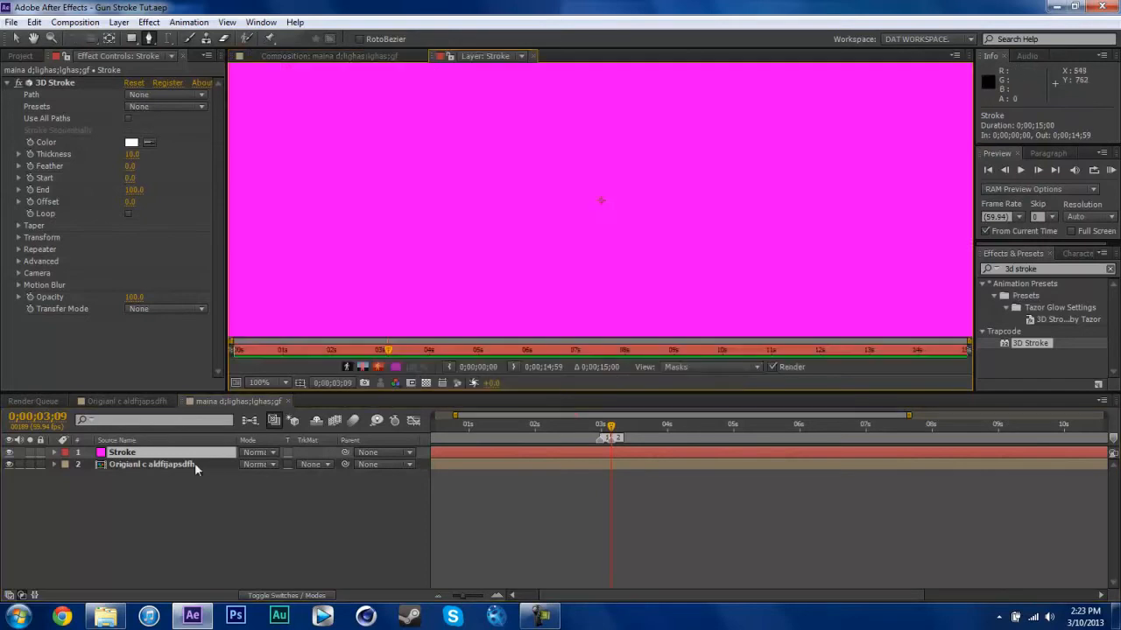
{"action": "left_click", "coordinate": [532, 57]}
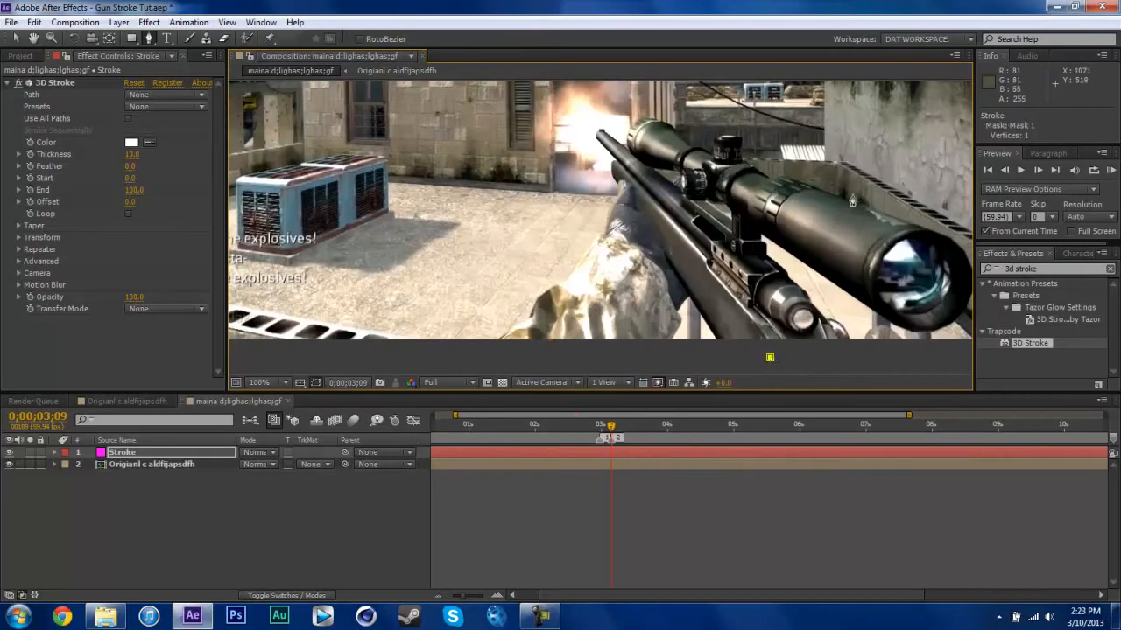
{"action": "left_click_drag", "start_coordinate": [819, 191], "coordinate": [757, 213]}
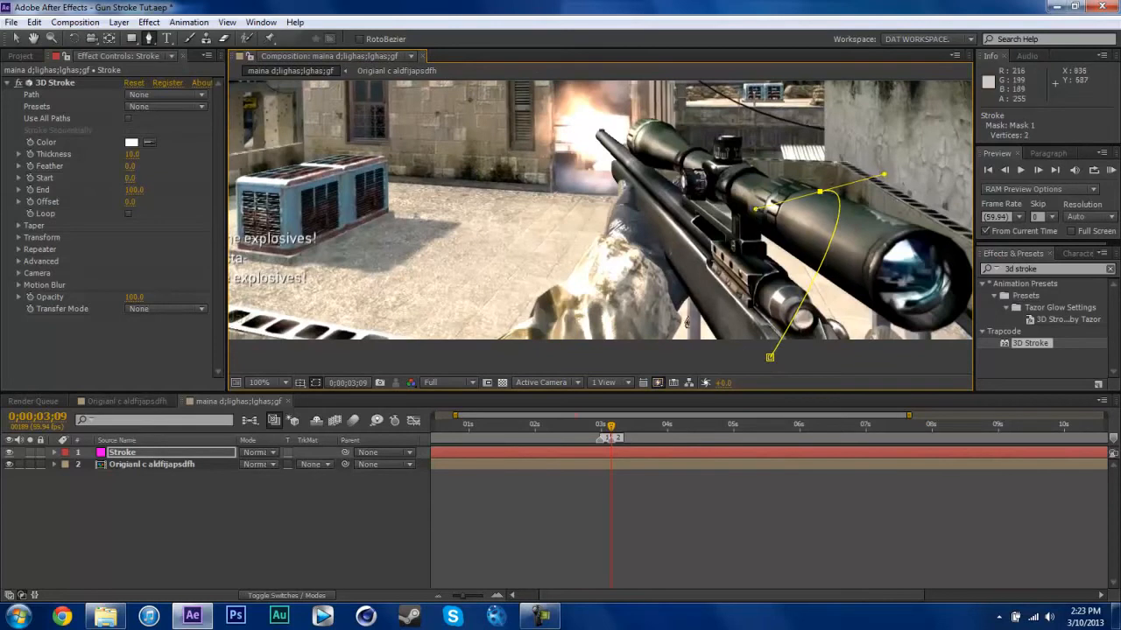
{"action": "left_click_drag", "start_coordinate": [654, 330], "coordinate": [687, 307]}
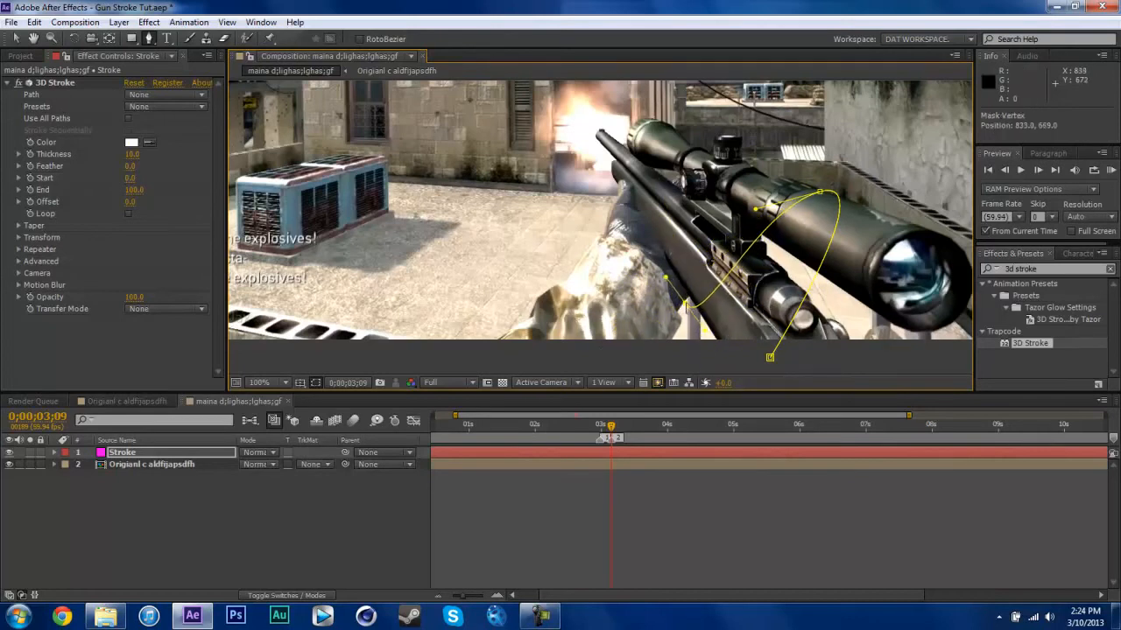
{"action": "left_click_drag", "start_coordinate": [698, 154], "coordinate": [591, 222]}
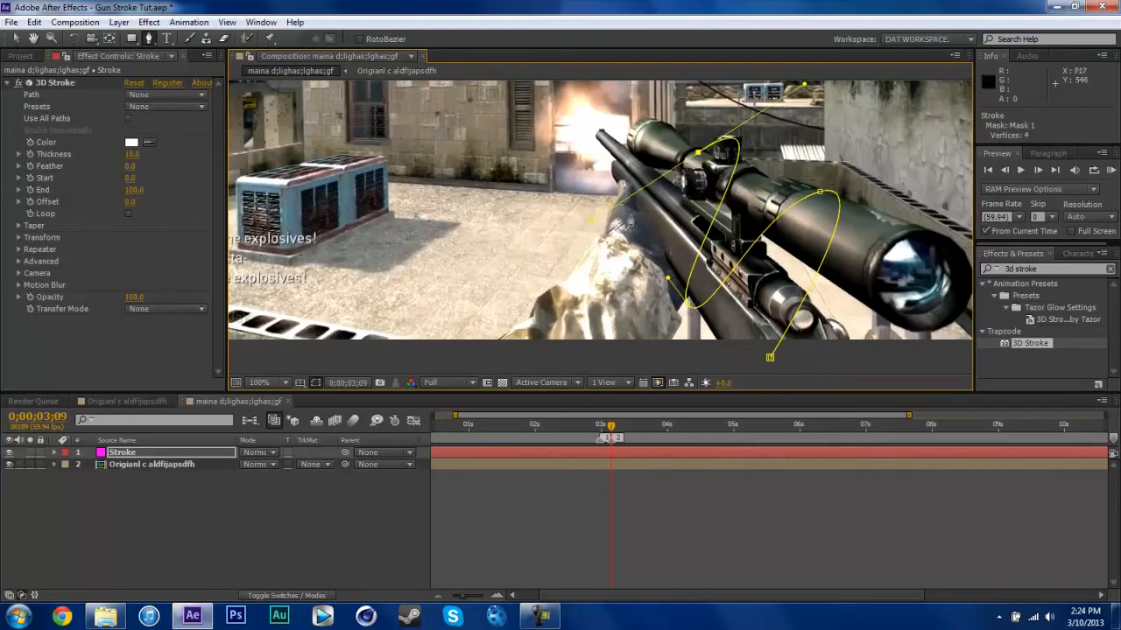
{"action": "left_click_drag", "start_coordinate": [697, 154], "coordinate": [691, 155]}
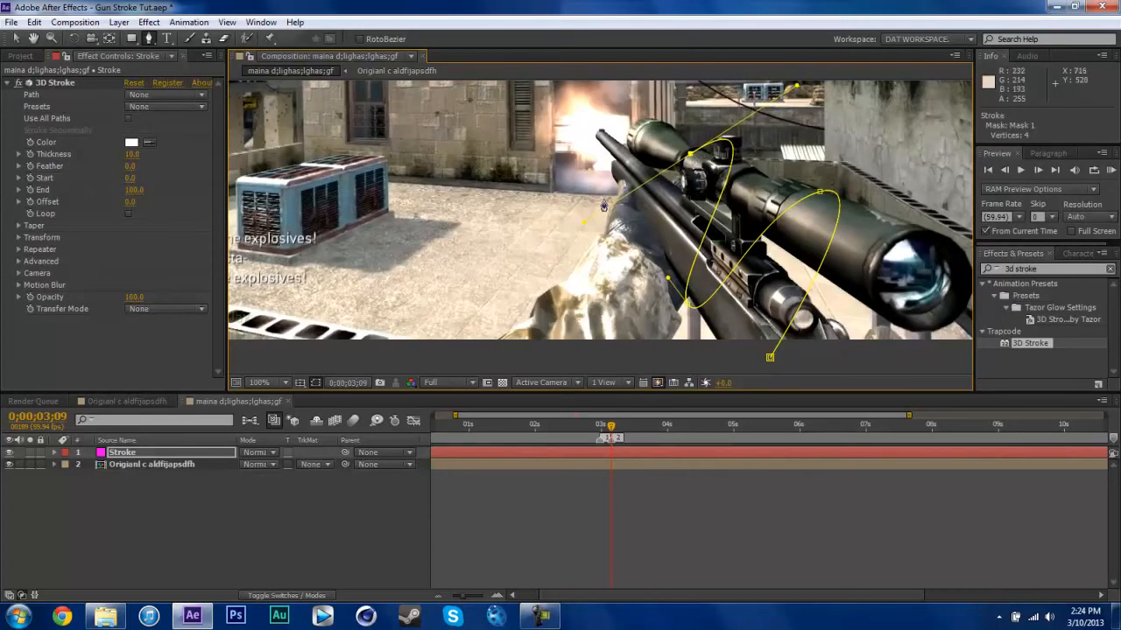
Step: Shorten the last vertex's outgoing handle and extend the mask path around the barrel, ending at the front of the scope
{"action": "left_click_drag", "start_coordinate": [609, 200], "coordinate": [675, 265]}
{"action": "key", "text": "ctrl+z"}
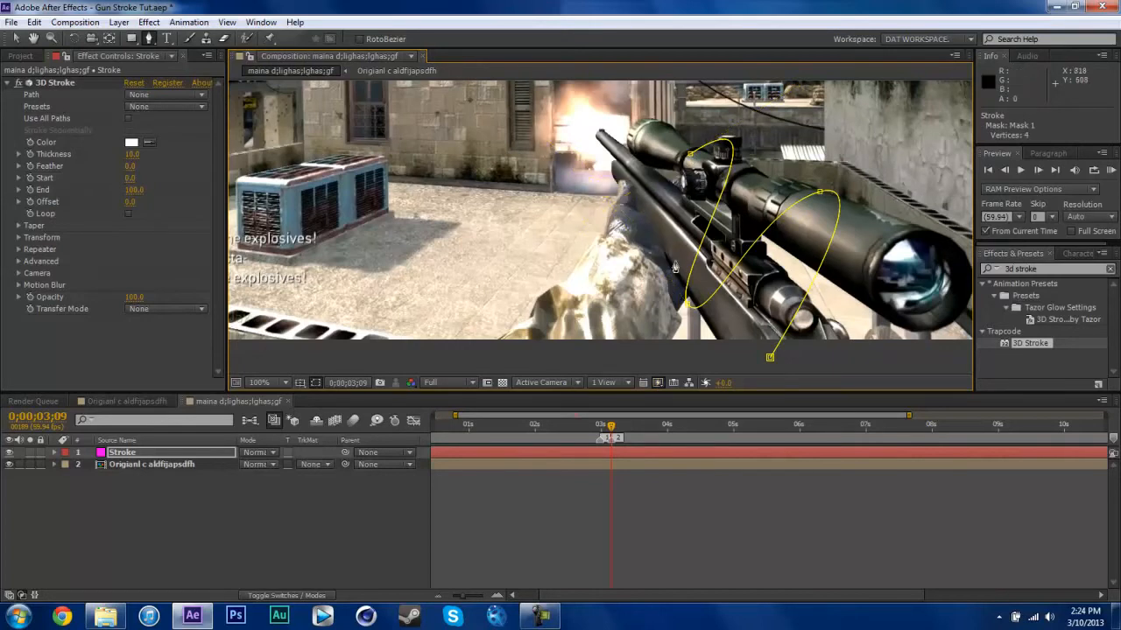
{"action": "left_click", "coordinate": [690, 154]}
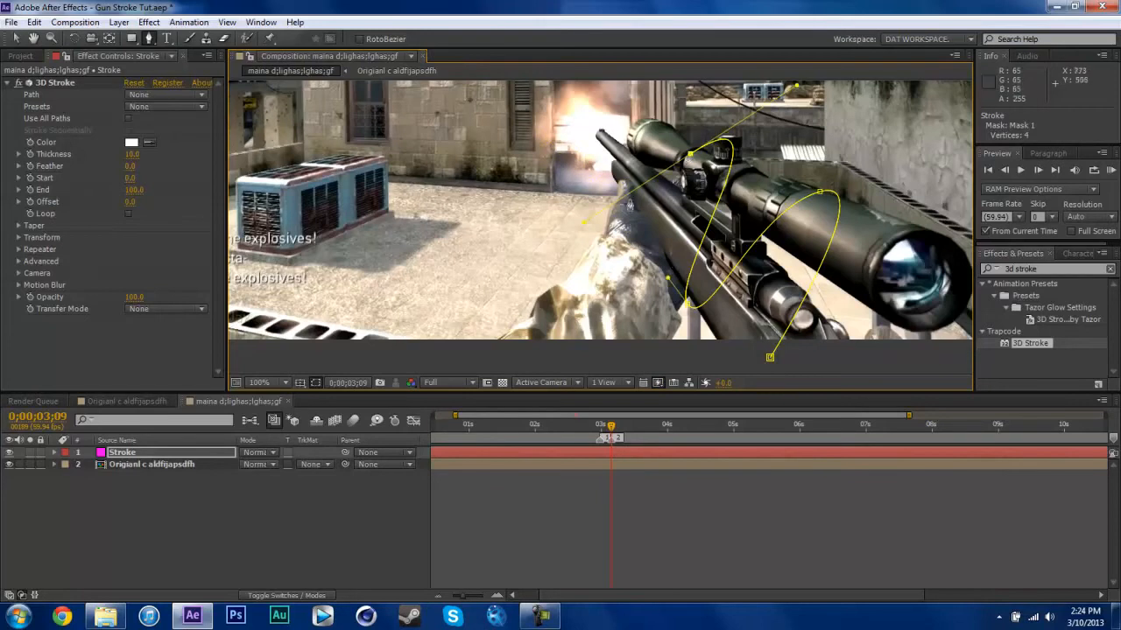
{"action": "left_click_drag", "start_coordinate": [585, 222], "coordinate": [663, 171]}
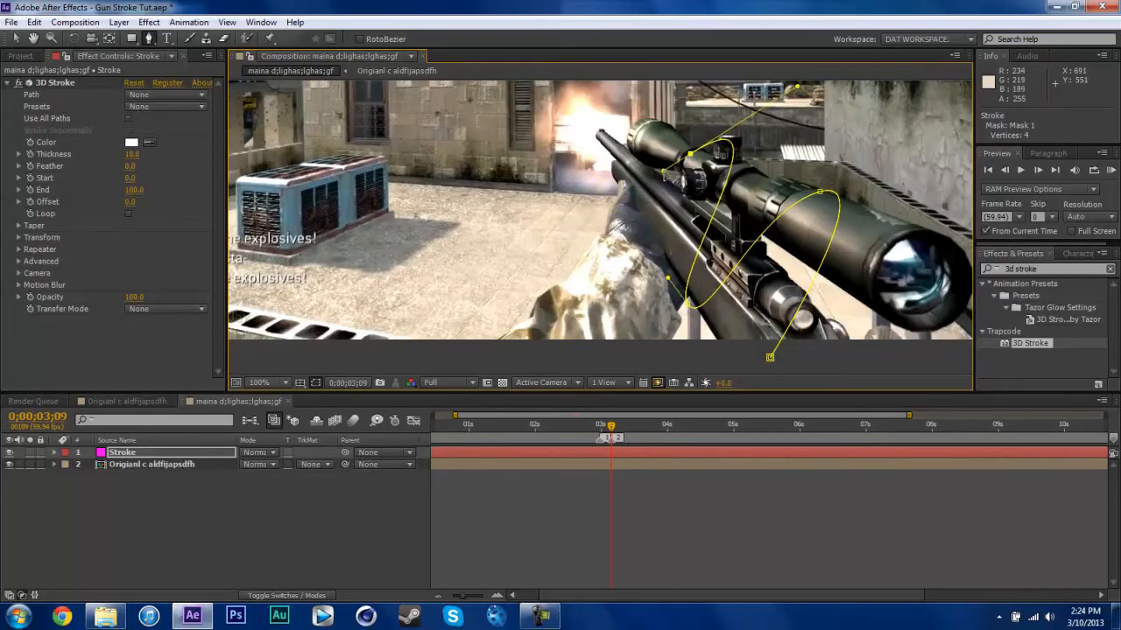
{"action": "left_click_drag", "start_coordinate": [603, 205], "coordinate": [611, 175]}
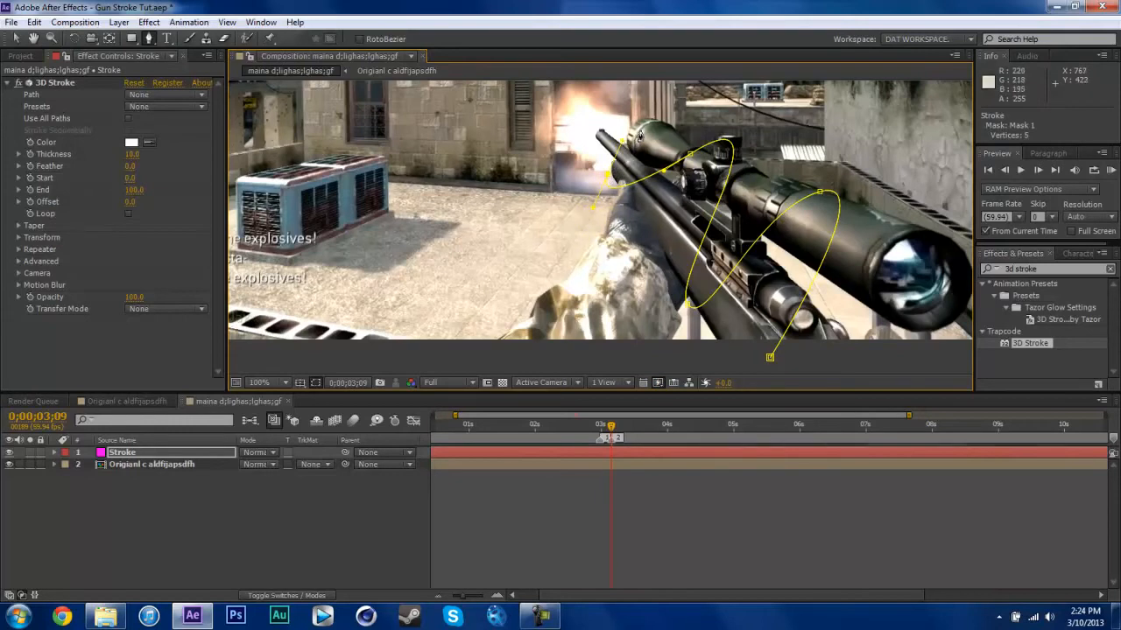
{"action": "left_click", "coordinate": [639, 130]}
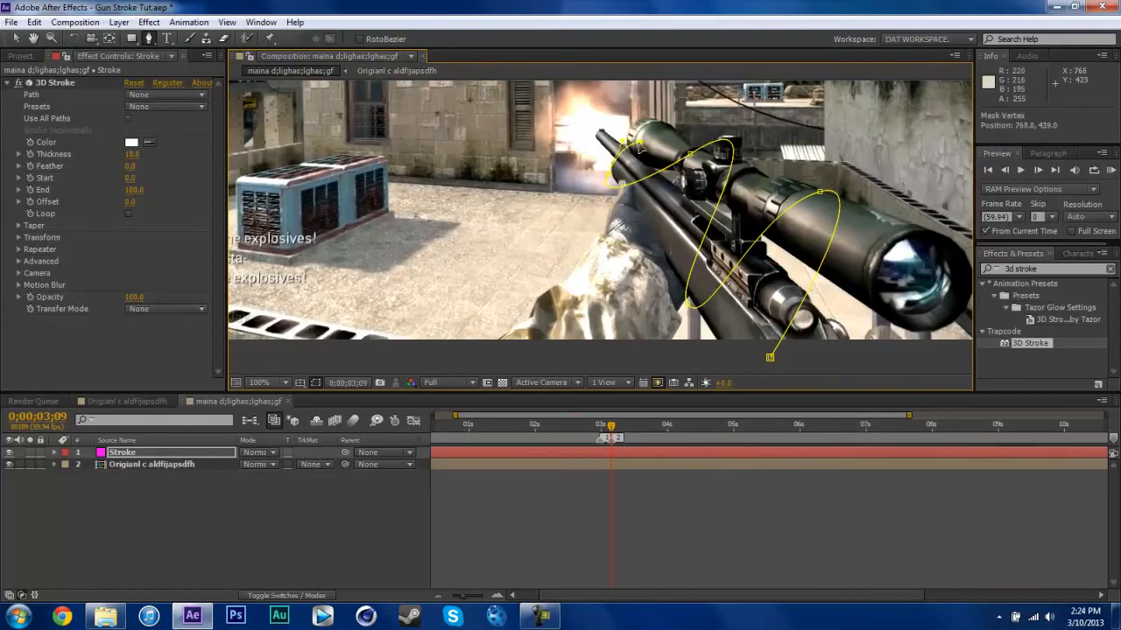
{"action": "left_click", "coordinate": [639, 150]}
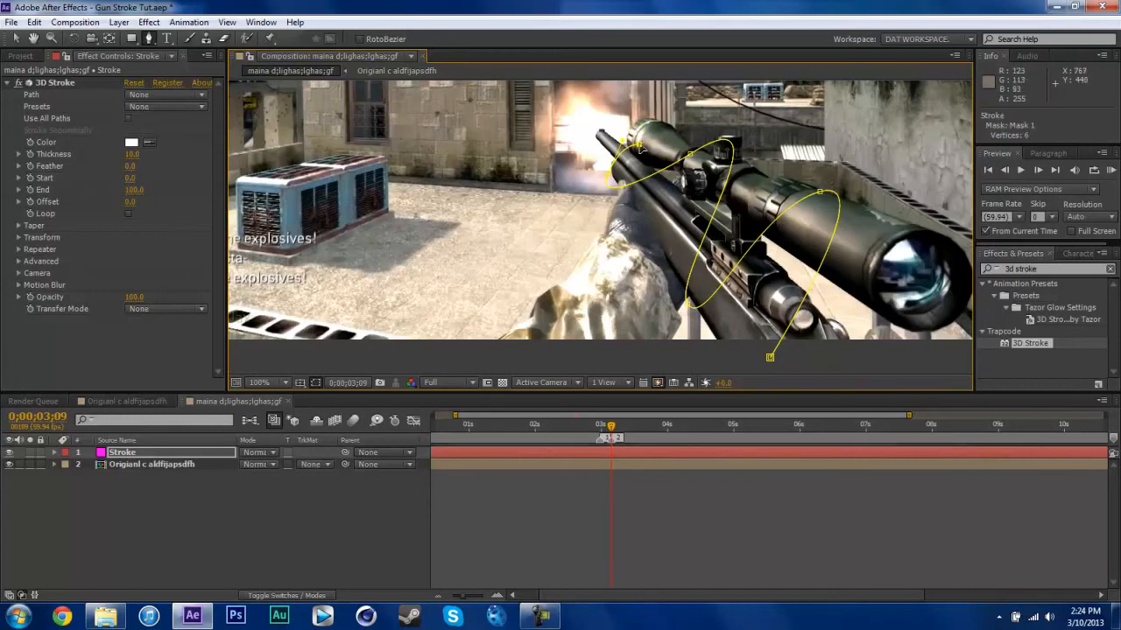
Step: Set the 3D Stroke effect's Path to Mask 1 on the Stroke layer
{"action": "left_click", "coordinate": [128, 465]}
{"action": "left_click", "coordinate": [131, 454]}
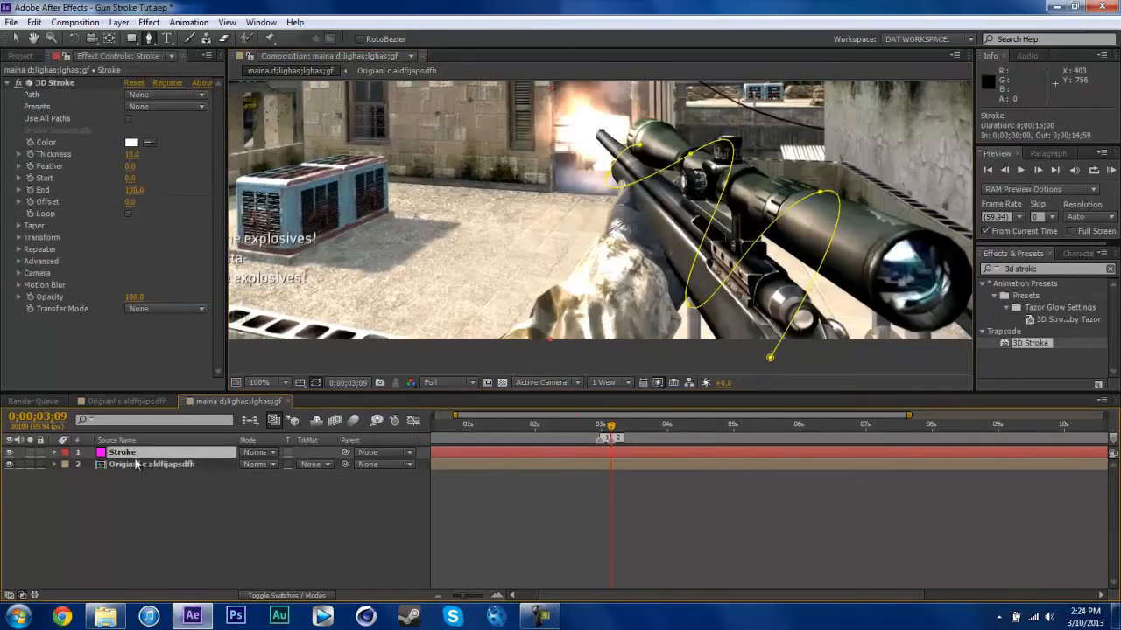
{"action": "left_click", "coordinate": [133, 94]}
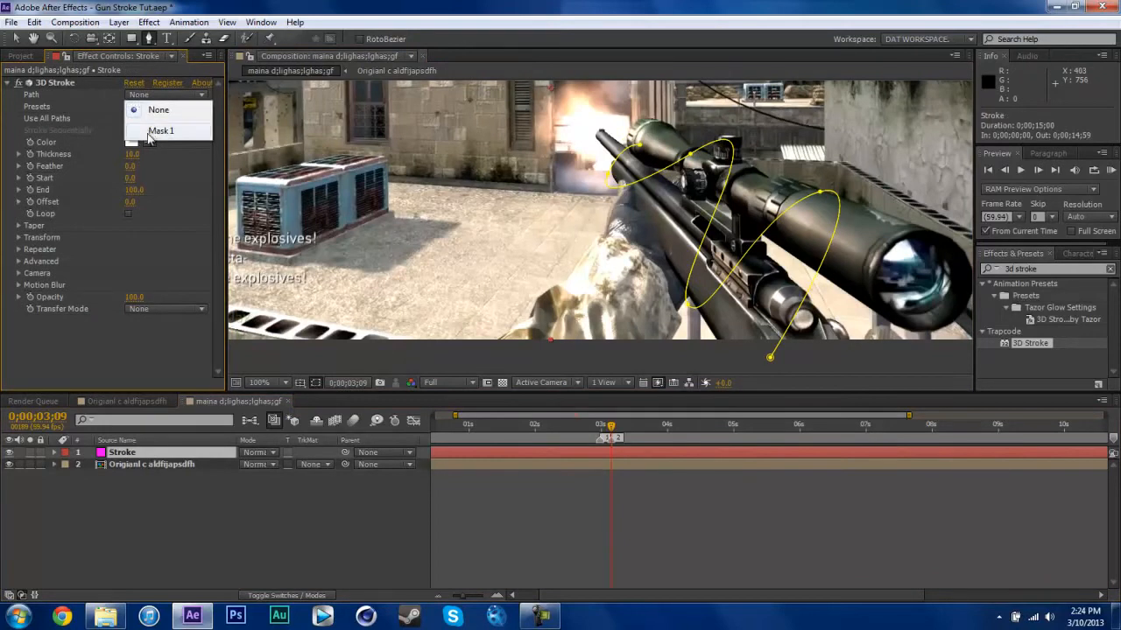
{"action": "left_click", "coordinate": [150, 131]}
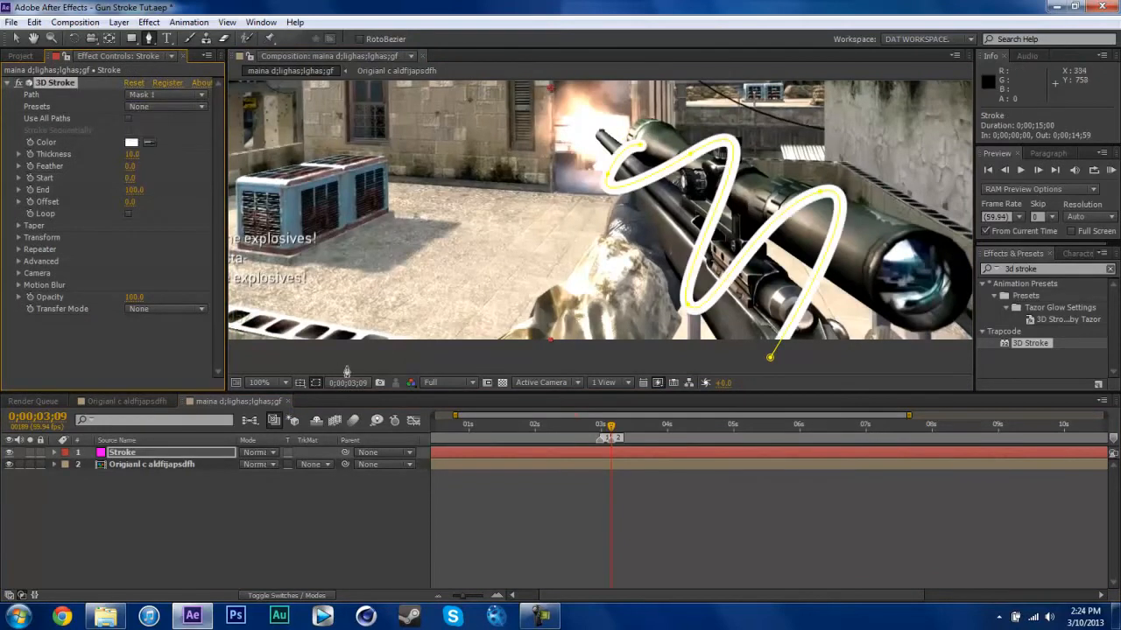
Step: Set the 3D Stroke Thickness to 12 and save the project
{"action": "left_click", "coordinate": [123, 453]}
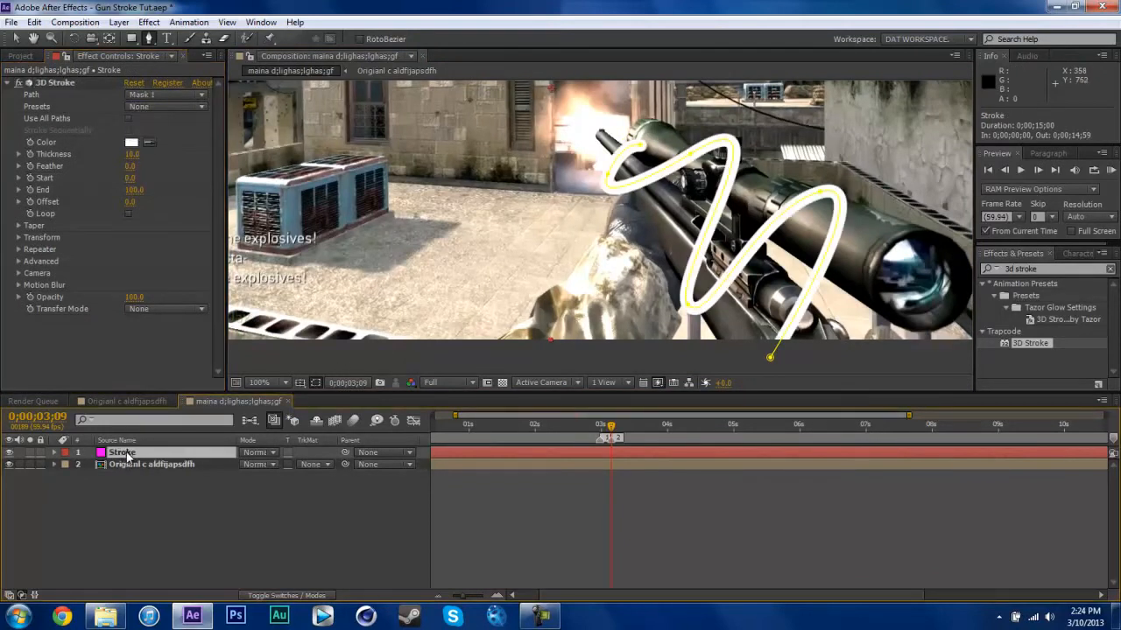
{"action": "key", "text": "ctrl+s"}
{"action": "left_click", "coordinate": [131, 155]}
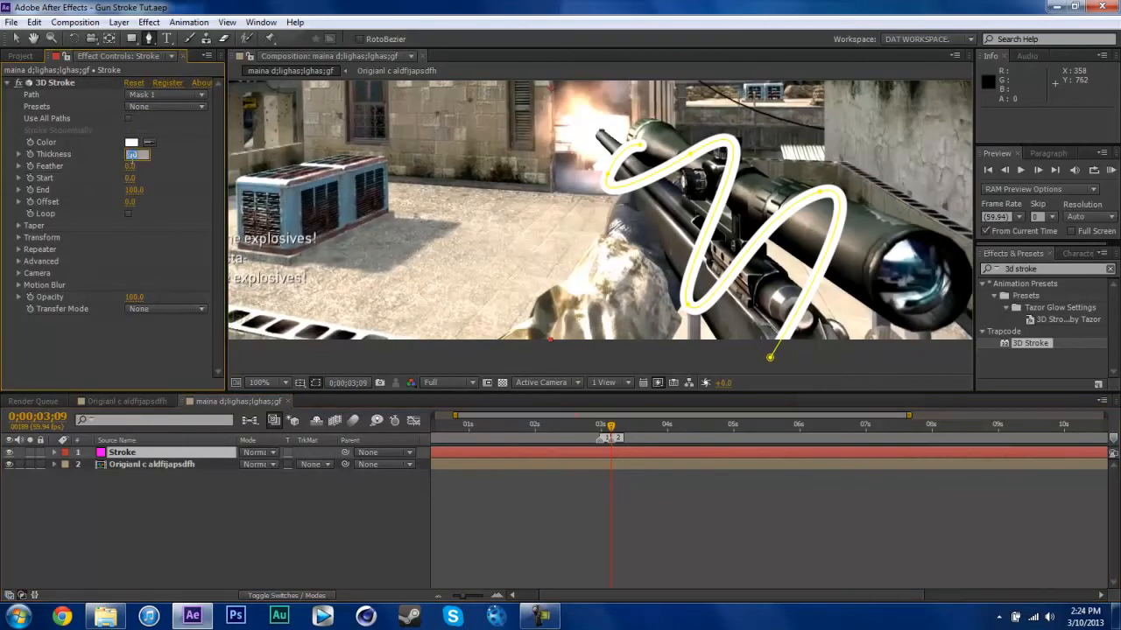
{"action": "key", "text": "Return"}
{"action": "key", "text": "ctrl+s"}
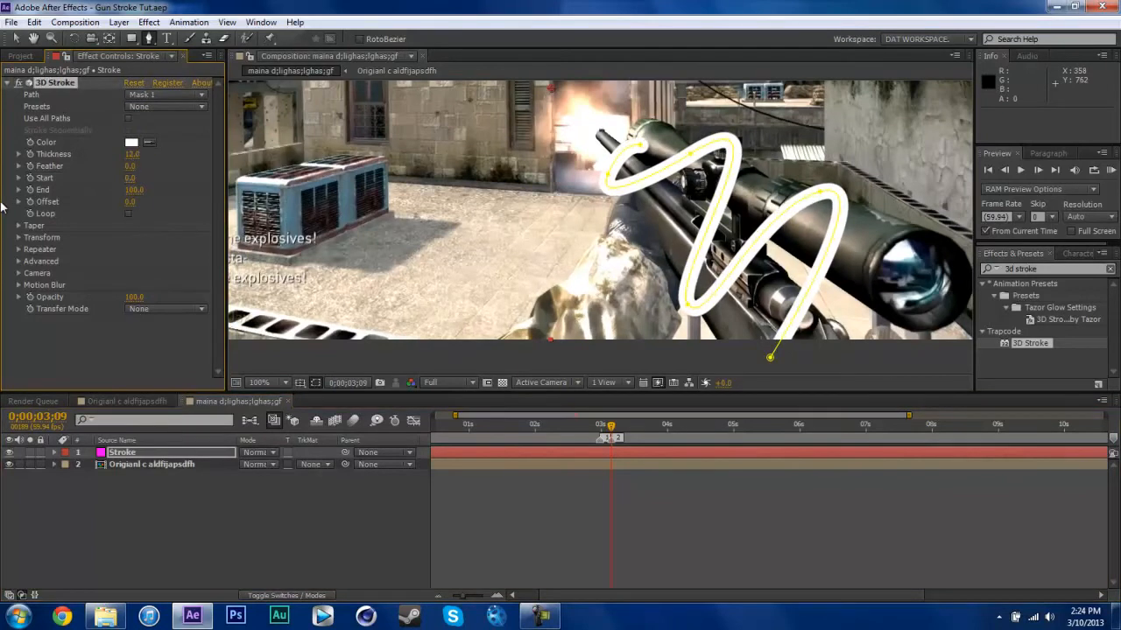
Step: Enable Taper for the 3D Stroke effect and collapse its settings
{"action": "left_click", "coordinate": [19, 226]}
{"action": "left_click", "coordinate": [130, 237]}
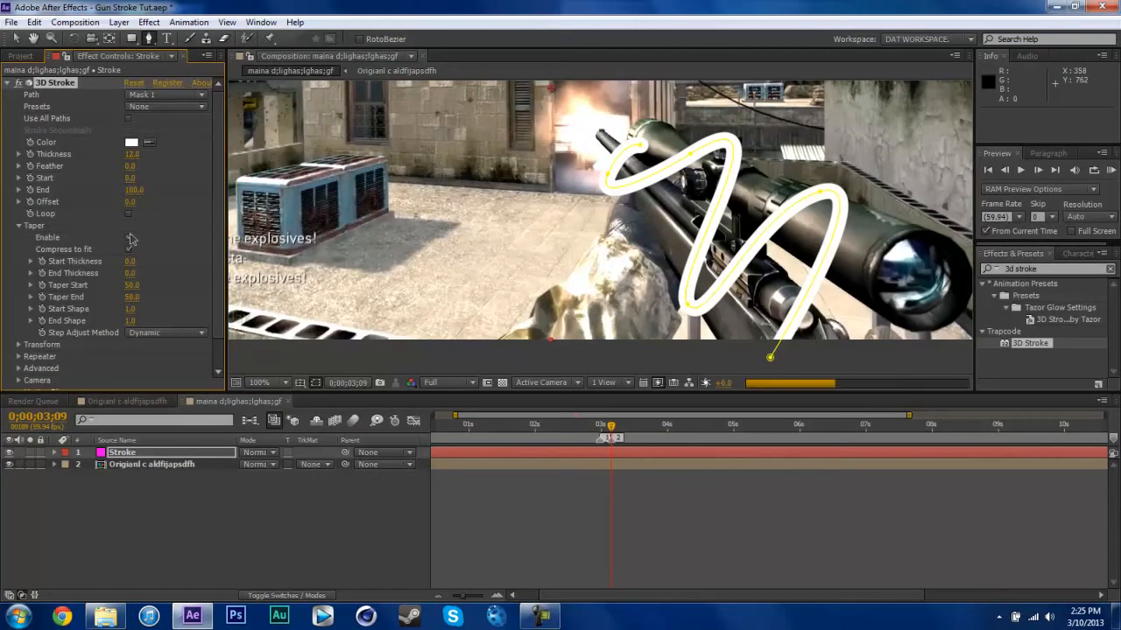
{"action": "left_click", "coordinate": [19, 227]}
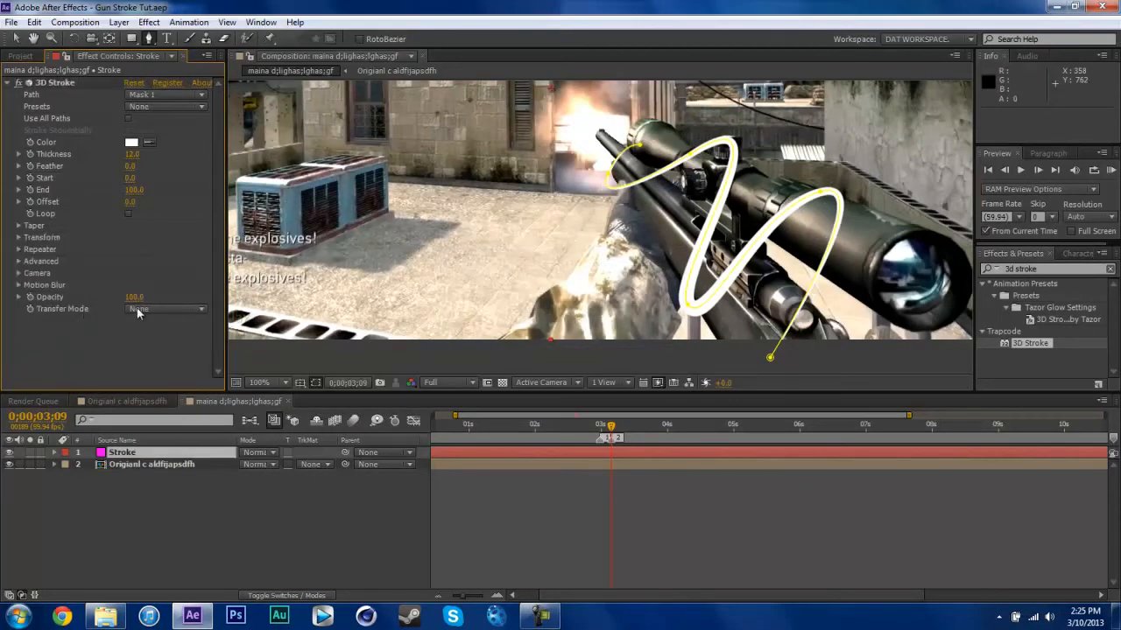
Step: Change the 3D Stroke color to light blue A7CEF9
{"action": "left_click", "coordinate": [146, 455]}
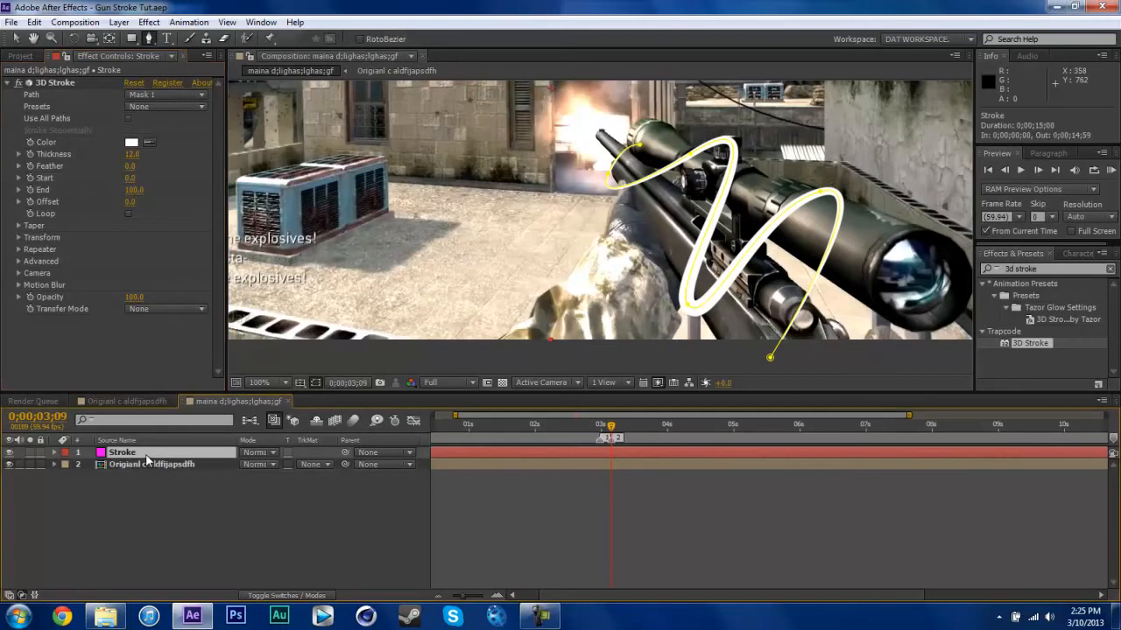
{"action": "left_click", "coordinate": [132, 142]}
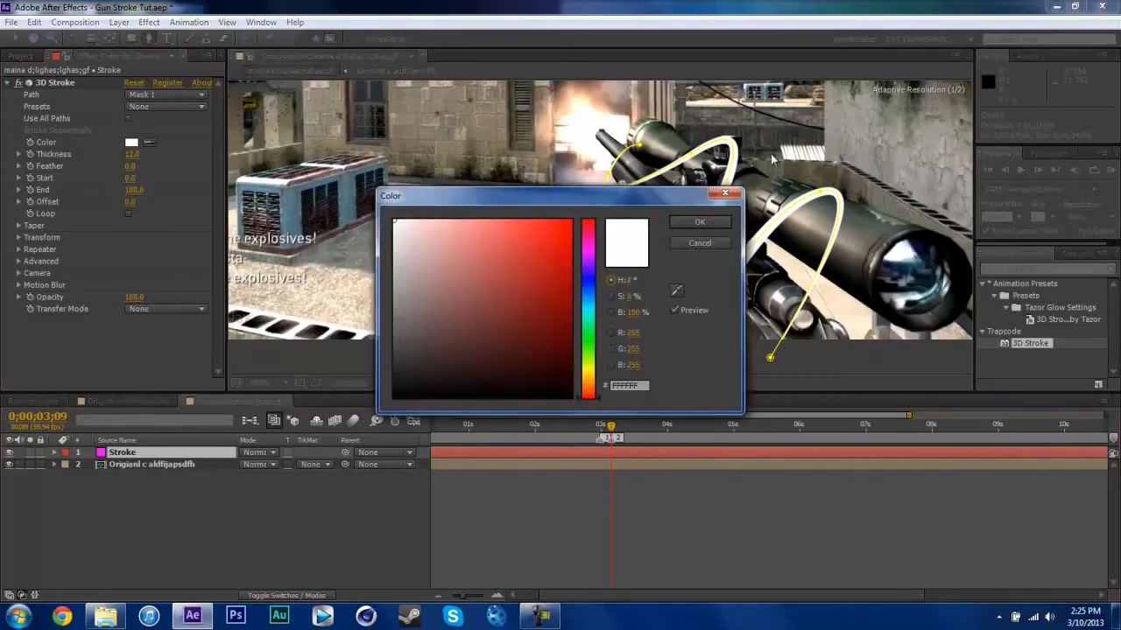
{"action": "mouse_move", "coordinate": [590, 301]}
{"action": "left_mouse_down"}
{"action": "mouse_move", "coordinate": [590, 289]}
{"action": "mouse_move", "coordinate": [594, 310]}
{"action": "mouse_move", "coordinate": [595, 299]}
{"action": "left_mouse_up"}
{"action": "left_click", "coordinate": [451, 223]}
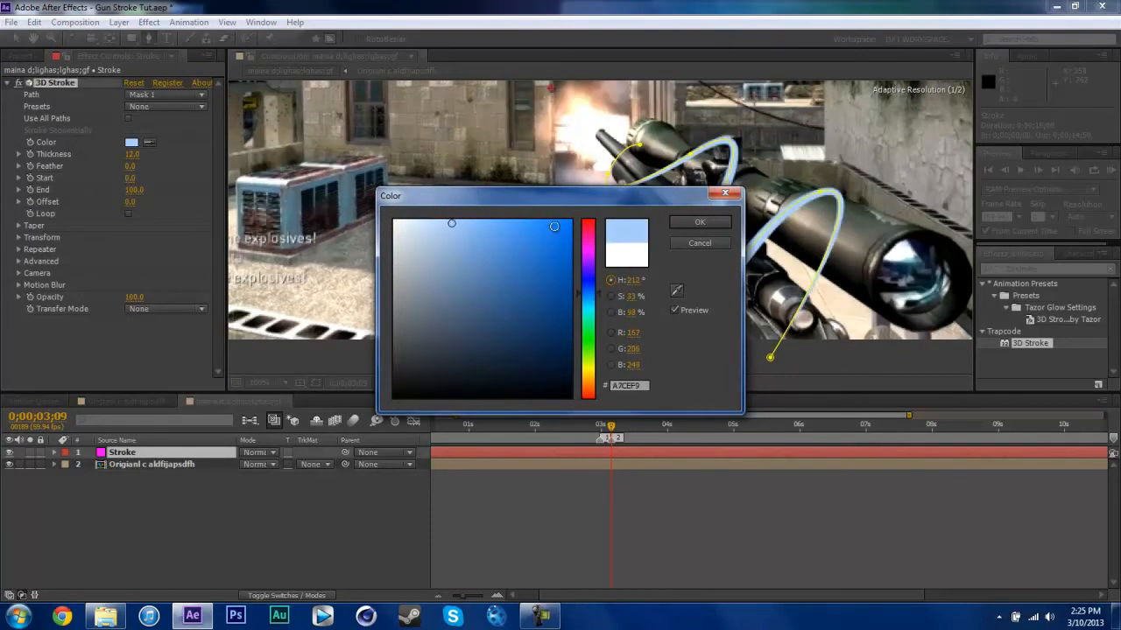
{"action": "left_click", "coordinate": [671, 222]}
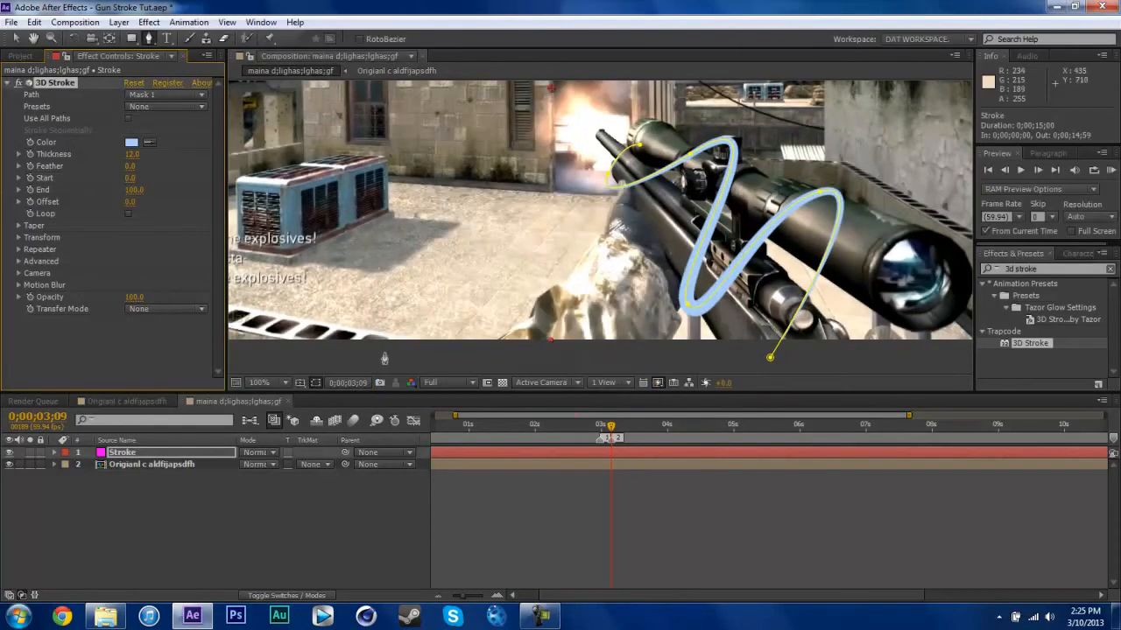
Step: Trim the Stroke layer to run from 0;00;03;09 to 0;00;07;06 and place marker 3 at its end
{"action": "left_click", "coordinate": [16, 38]}
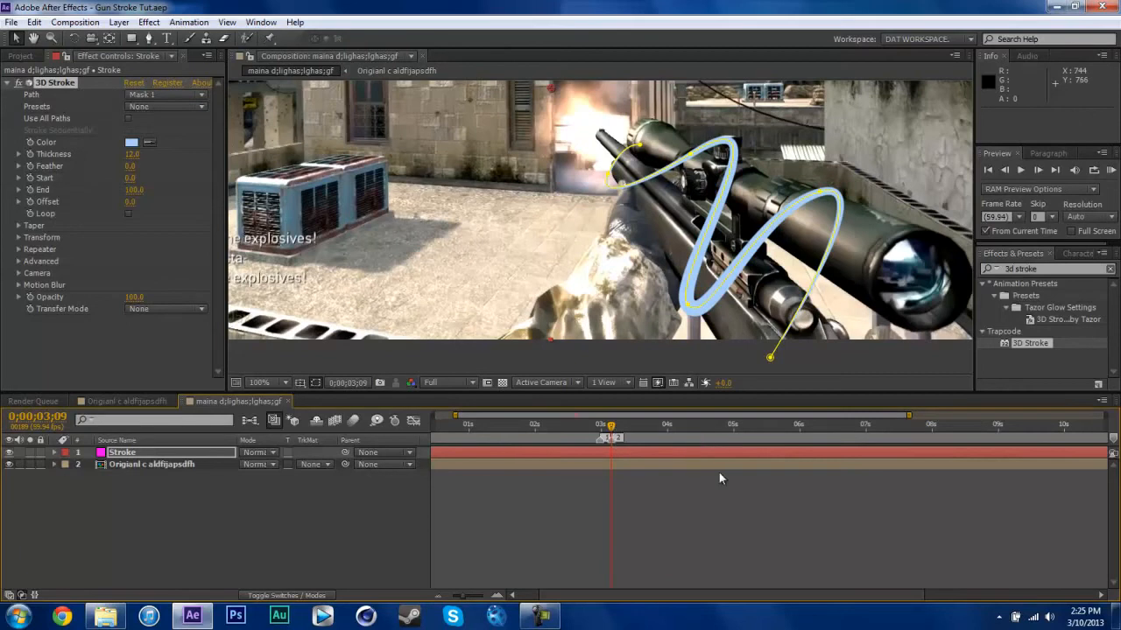
{"action": "key", "text": "alt+bracketleft"}
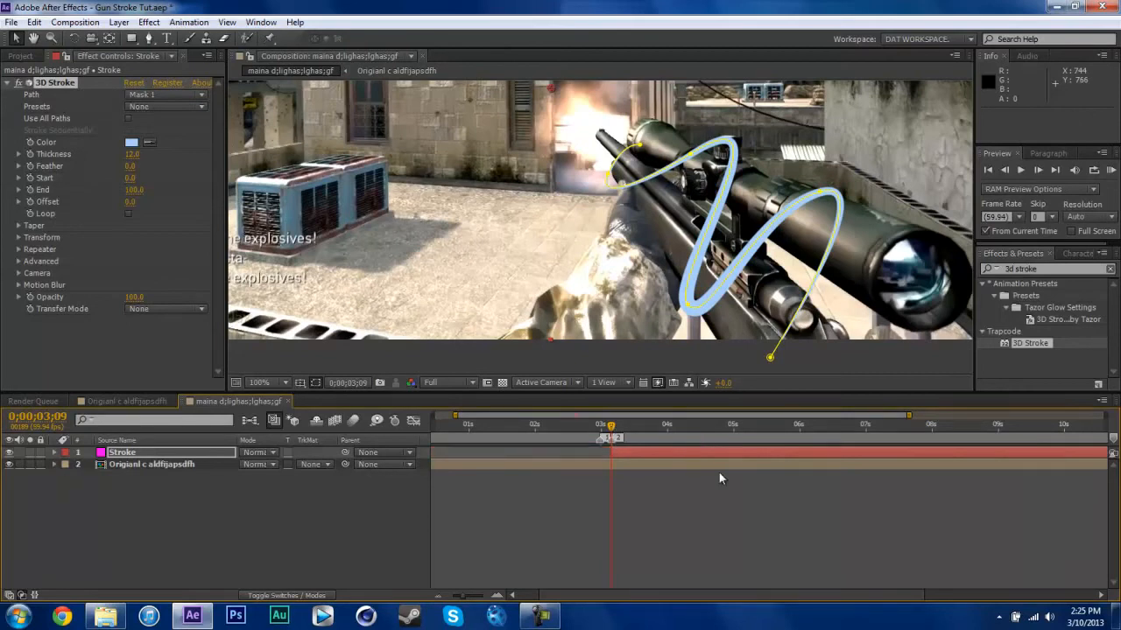
{"action": "left_click_drag", "start_coordinate": [903, 431], "coordinate": [875, 423]}
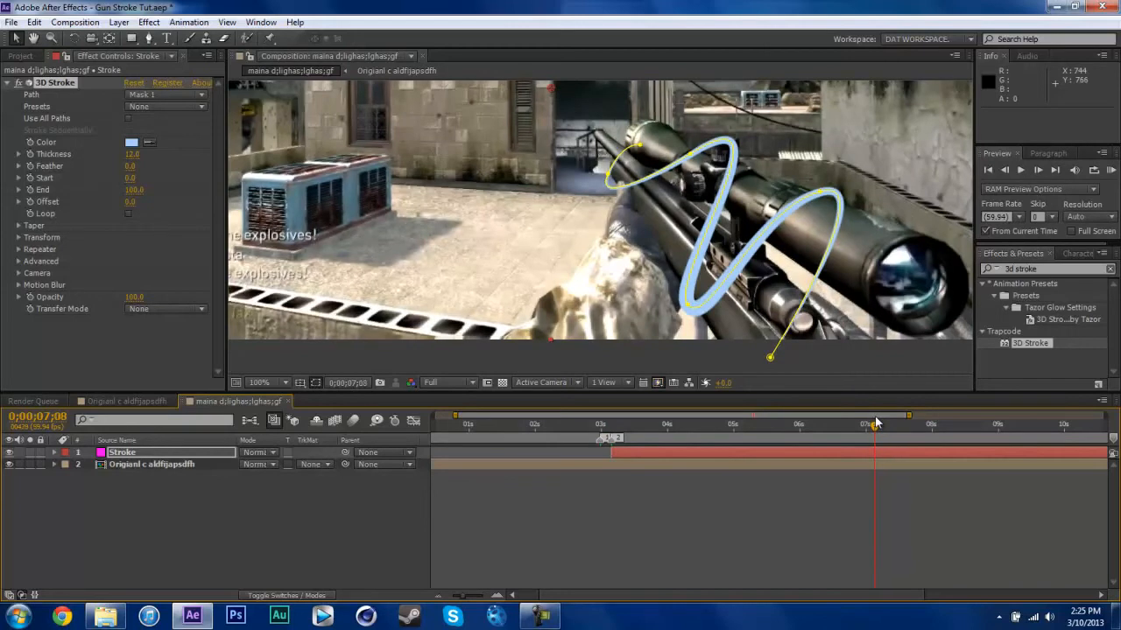
{"action": "key", "text": "Page_Up"}
{"action": "key", "text": "Page_Up"}
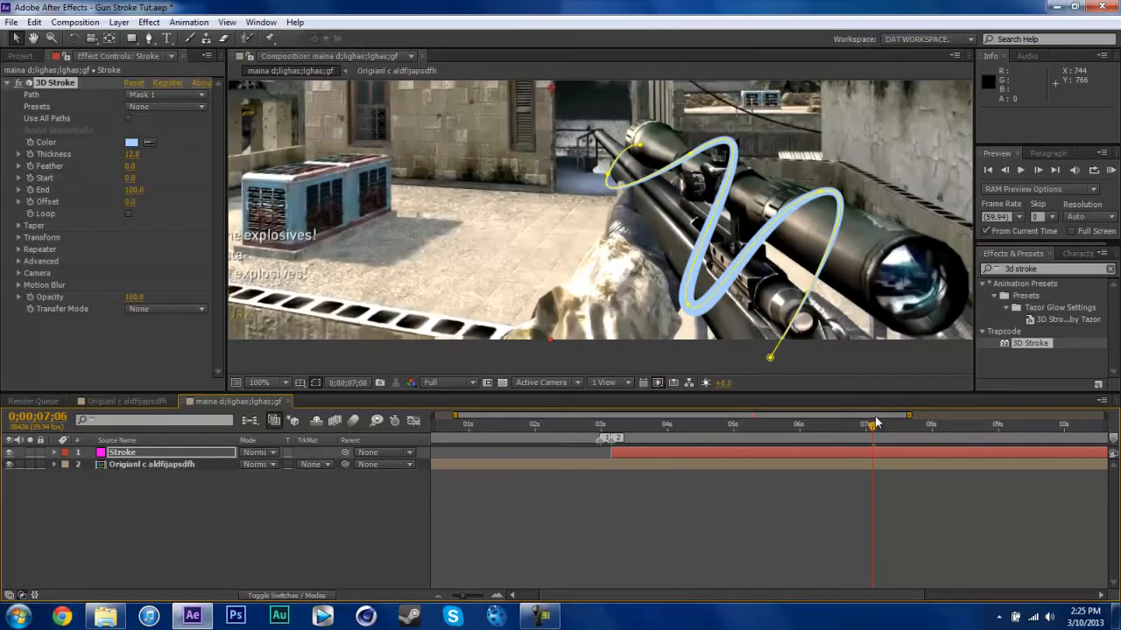
{"action": "key", "text": "alt+bracketright"}
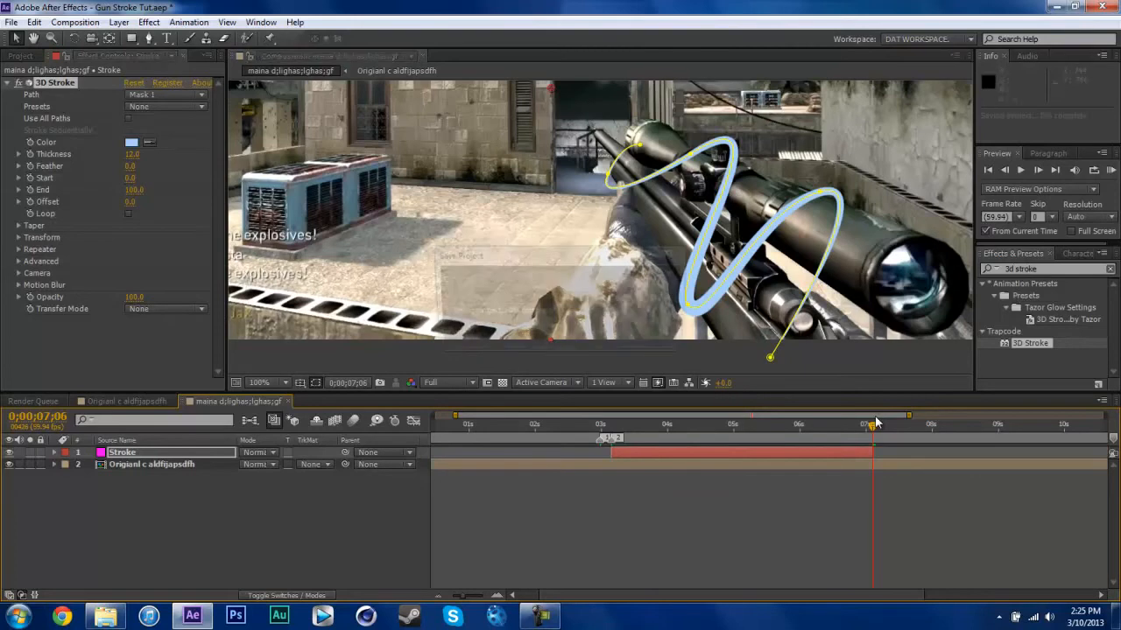
{"action": "key", "text": "shift+3"}
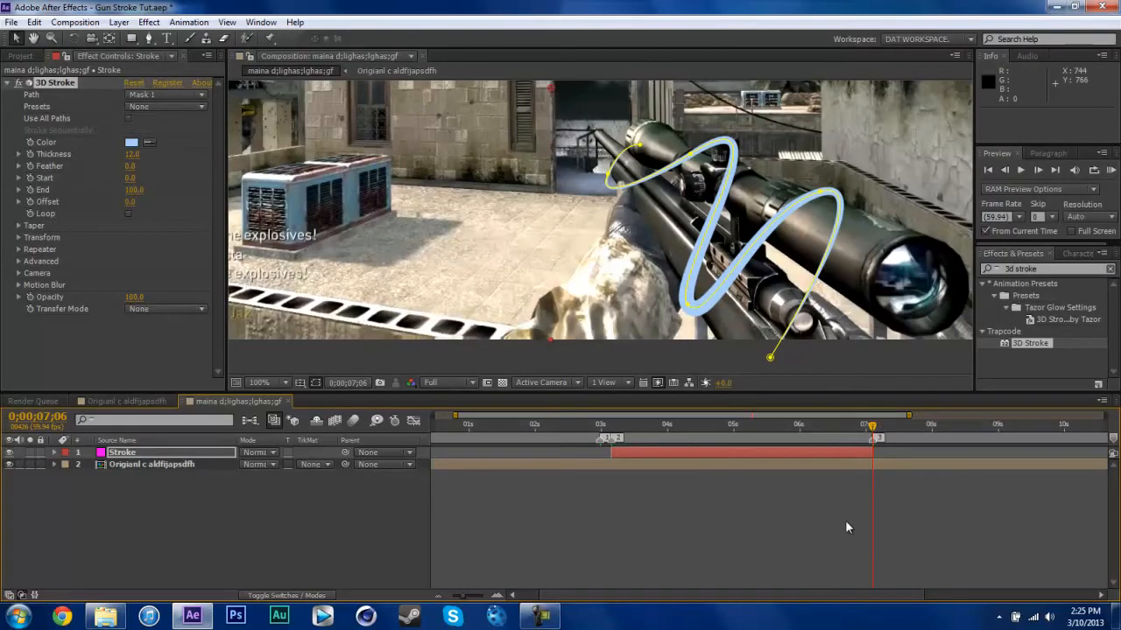
Step: Place composition marker 4 at 0;00;07;16, ten frames after marker 3, and return to 0;00;07;06
{"action": "key", "text": "shift+Page_Down"}
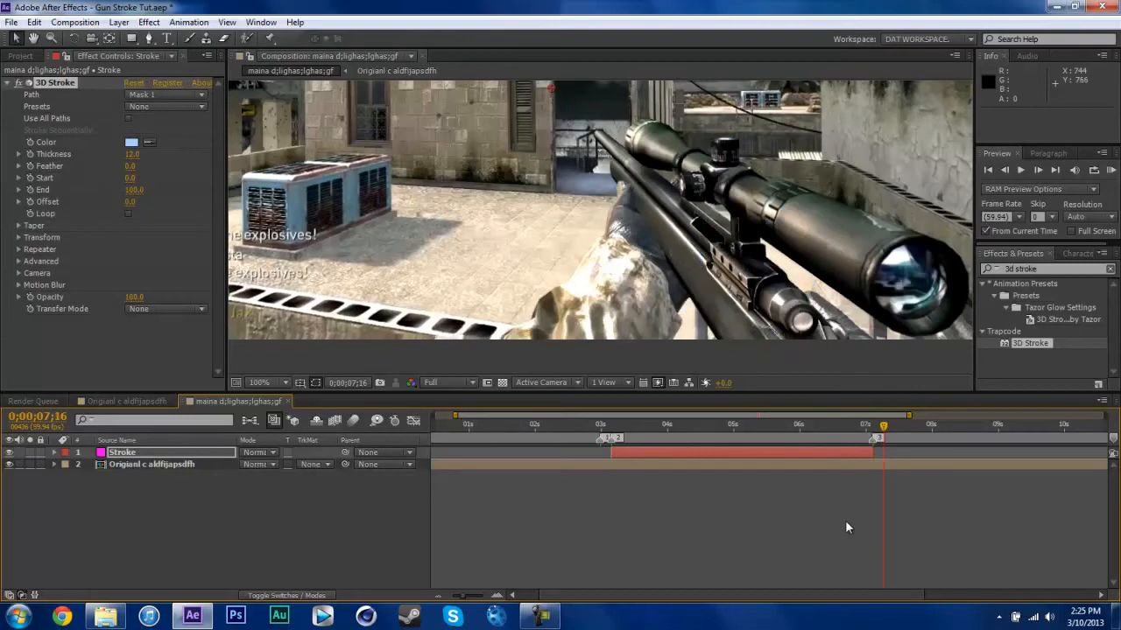
{"action": "key", "text": "shift+4"}
{"action": "key", "text": "shift+Page_Up"}
Step: Keyframe the footage layer's Twixtor Speed % at 1 at 0;00;07;06 and 100 at 0;00;07;16
{"action": "left_click", "coordinate": [188, 465]}
{"action": "key", "text": "u"}
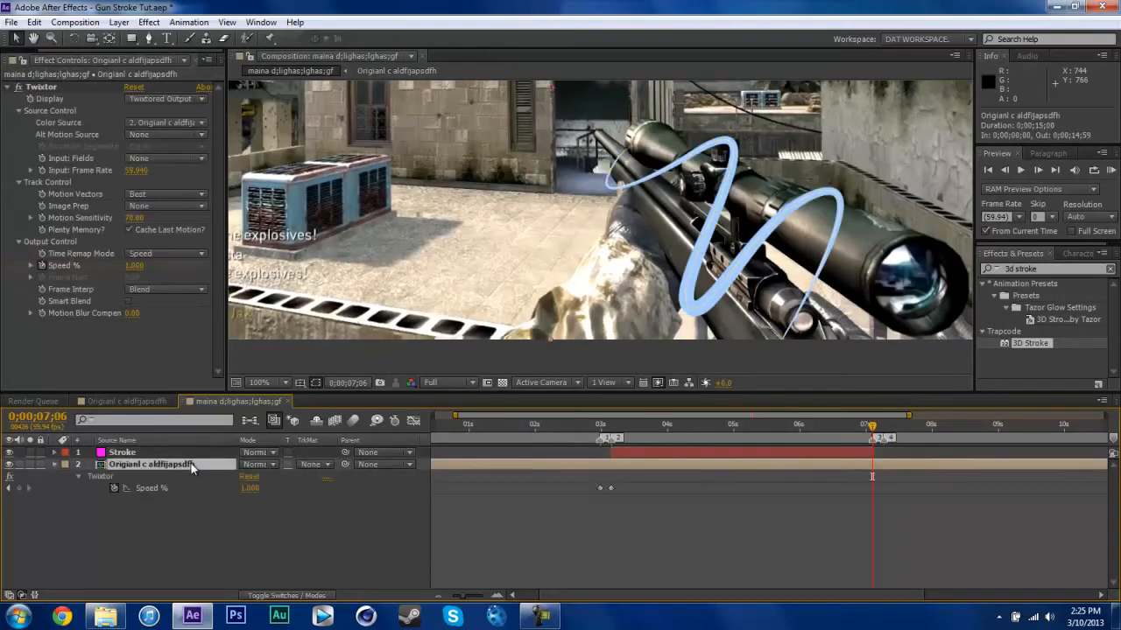
{"action": "left_click", "coordinate": [18, 487]}
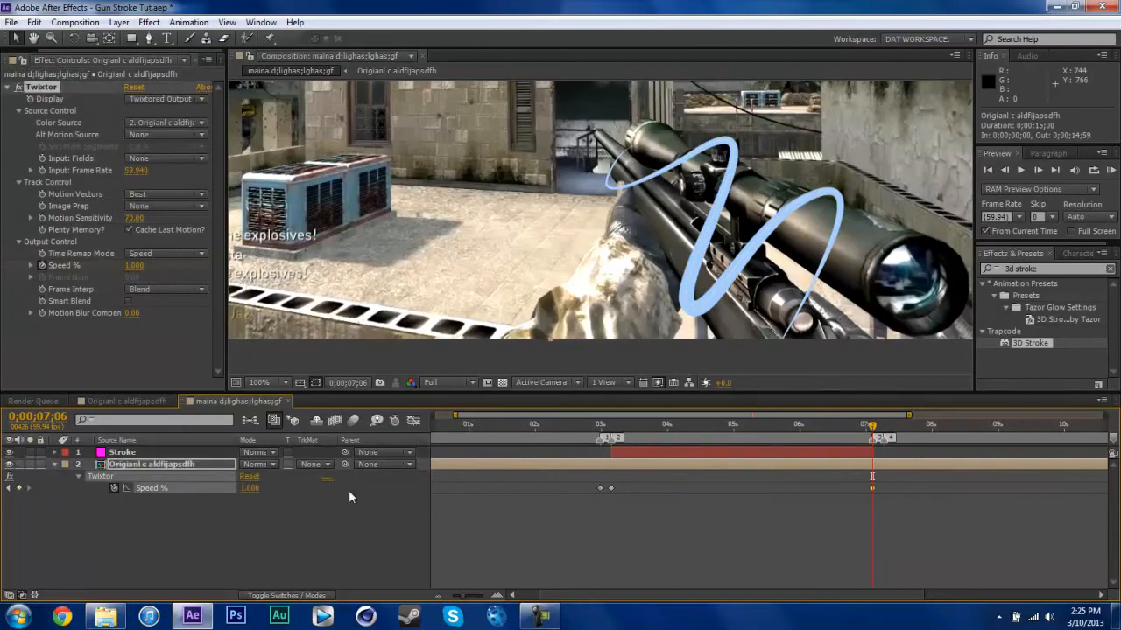
{"action": "key", "text": "shift+Page_Down"}
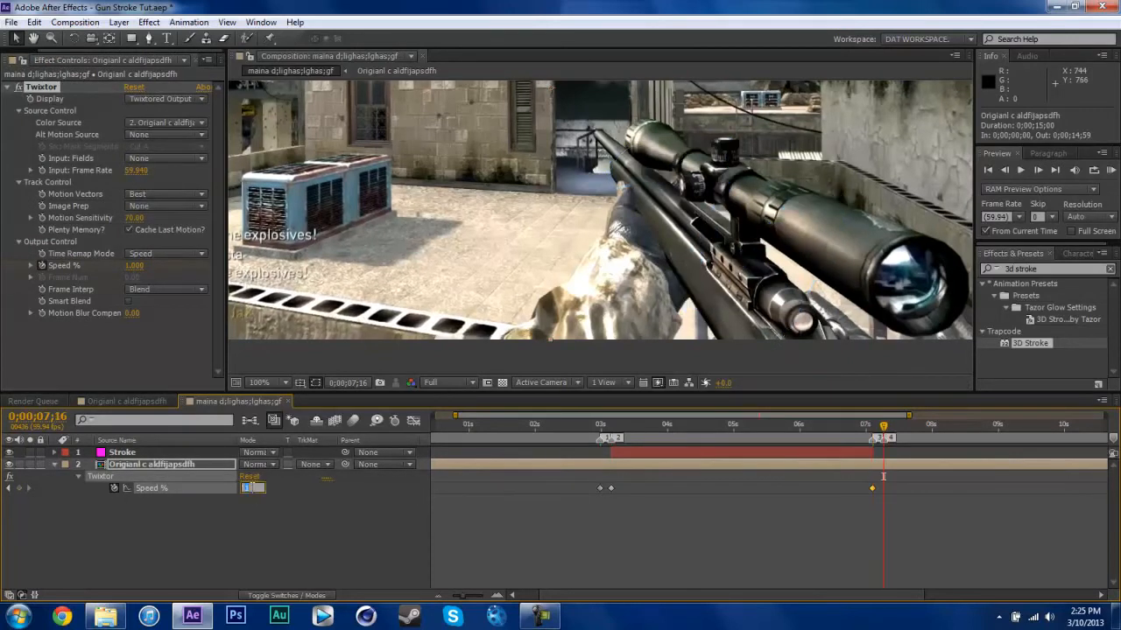
{"action": "key", "text": "Return"}
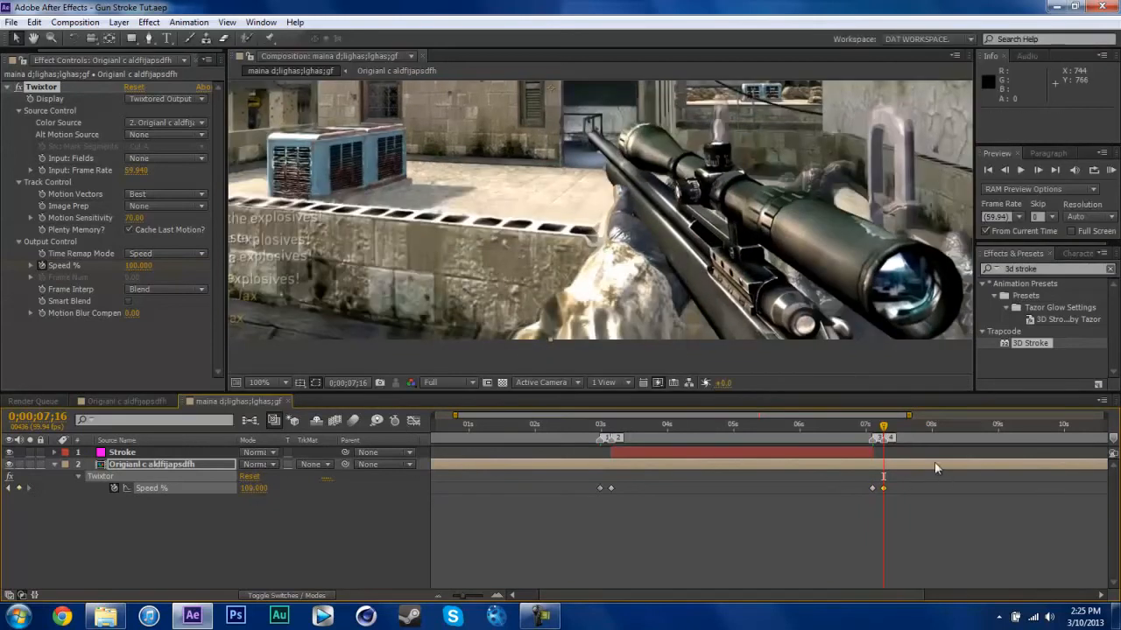
Step: Set the Stroke layer's 3D Stroke Offset to -100 at 0;00;03;09 and start keyframing it there
{"action": "mouse_move", "coordinate": [613, 432]}
{"action": "left_mouse_down"}
{"action": "mouse_move", "coordinate": [935, 440]}
{"action": "mouse_move", "coordinate": [620, 429]}
{"action": "left_mouse_up"}
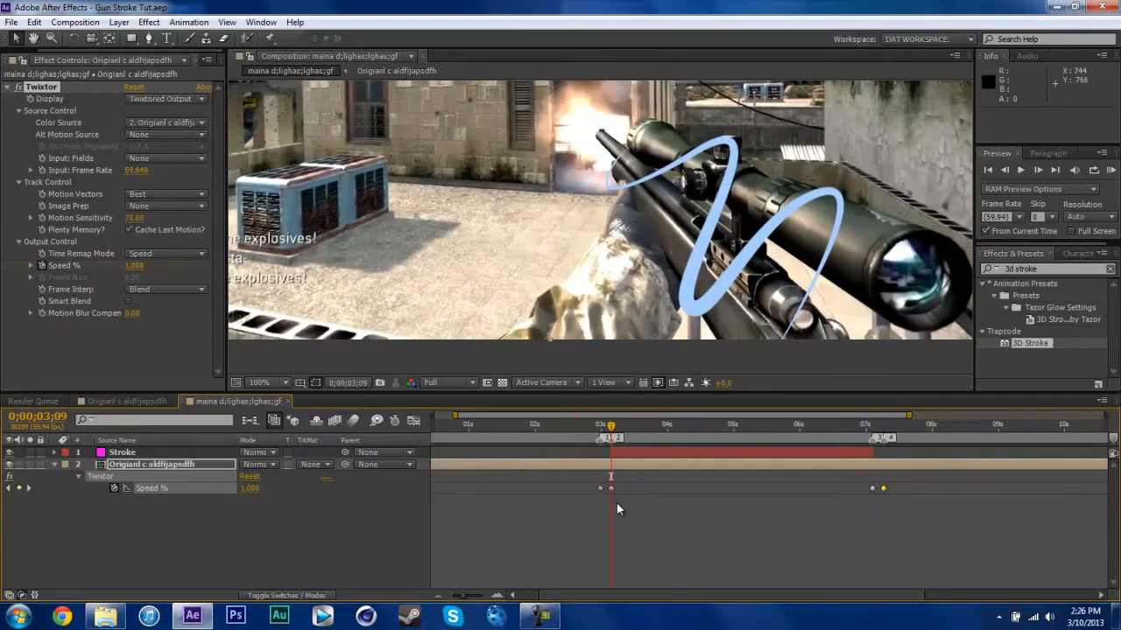
{"action": "left_click", "coordinate": [121, 453]}
{"action": "left_click", "coordinate": [54, 465]}
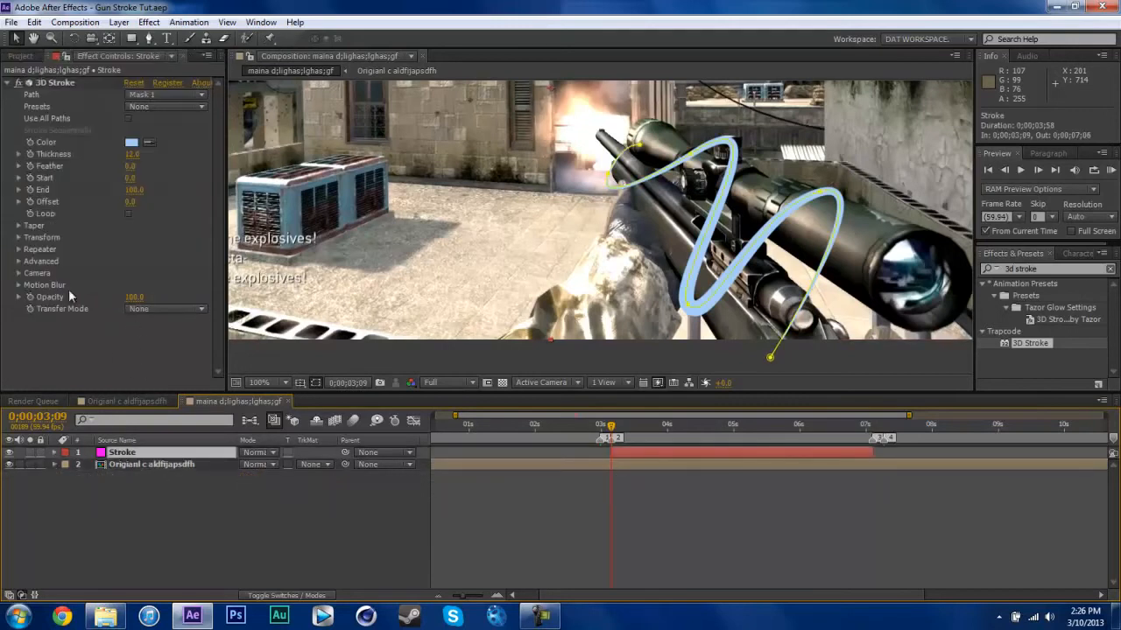
{"action": "left_click", "coordinate": [132, 203]}
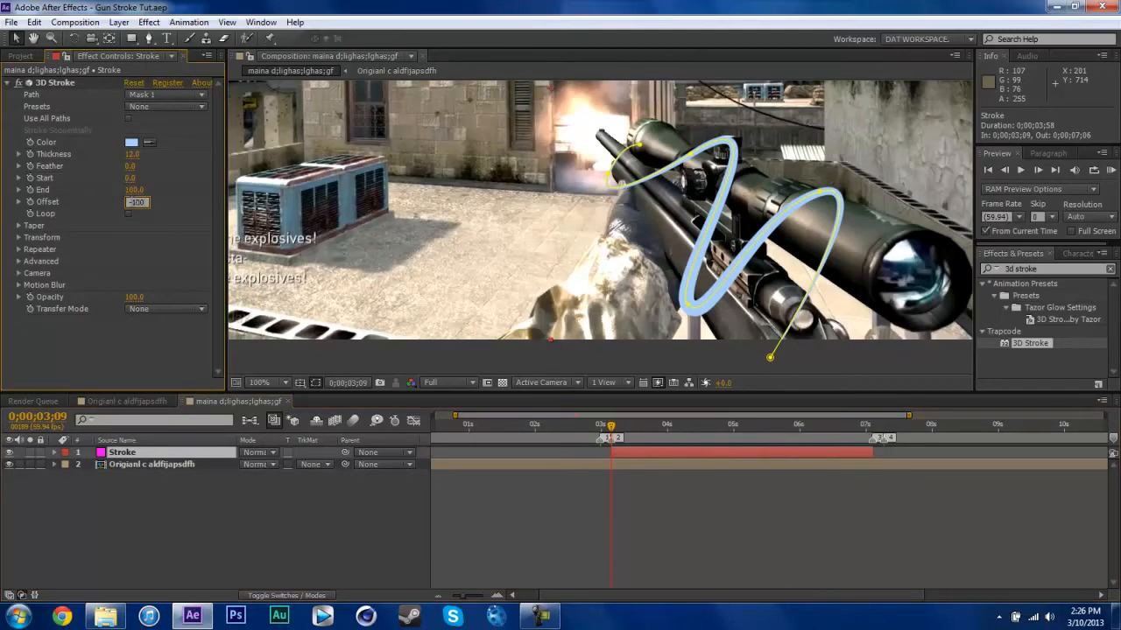
{"action": "type", "text": "-100"}
{"action": "key", "text": "Return"}
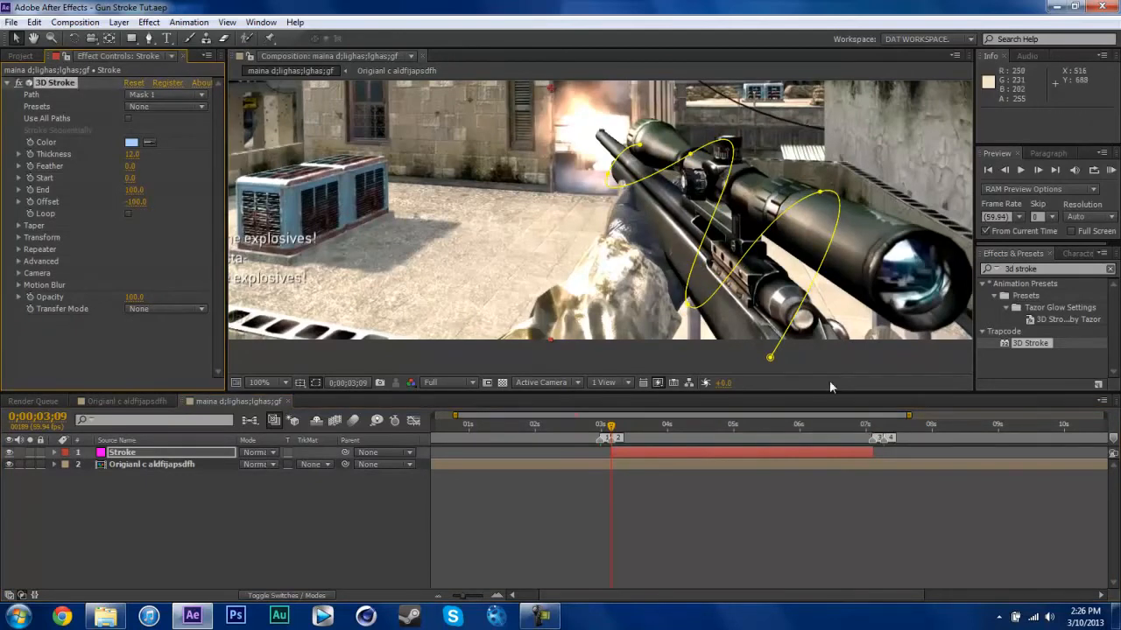
{"action": "left_click", "coordinate": [28, 201]}
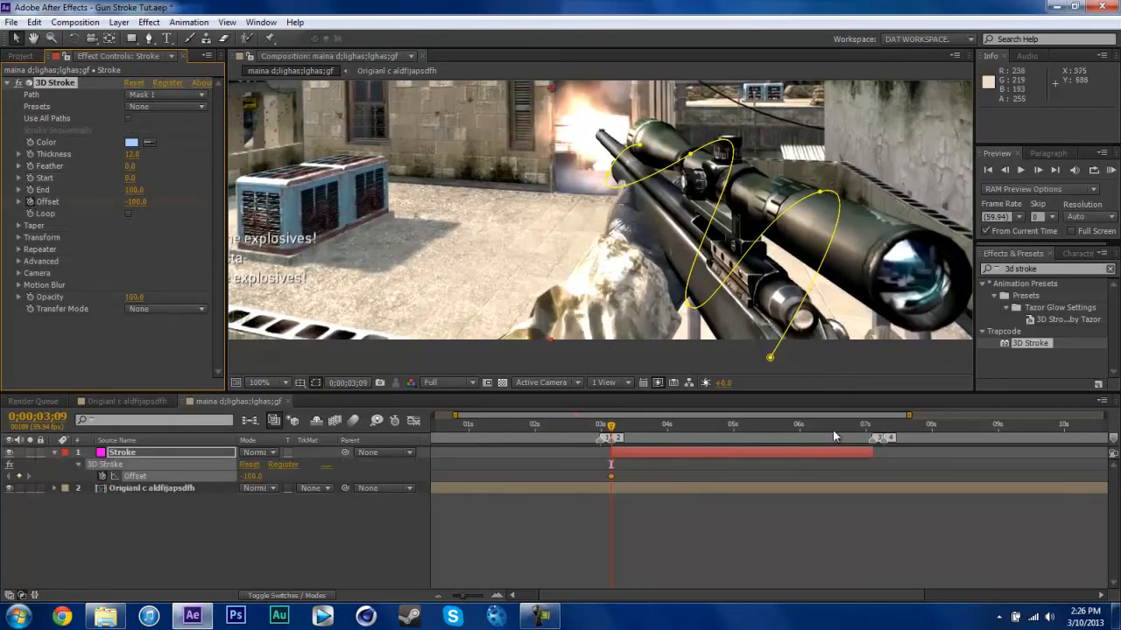
Step: Set the 3D Stroke Offset to 100 at marker 3, 0;00;07;06
{"action": "key", "text": "3"}
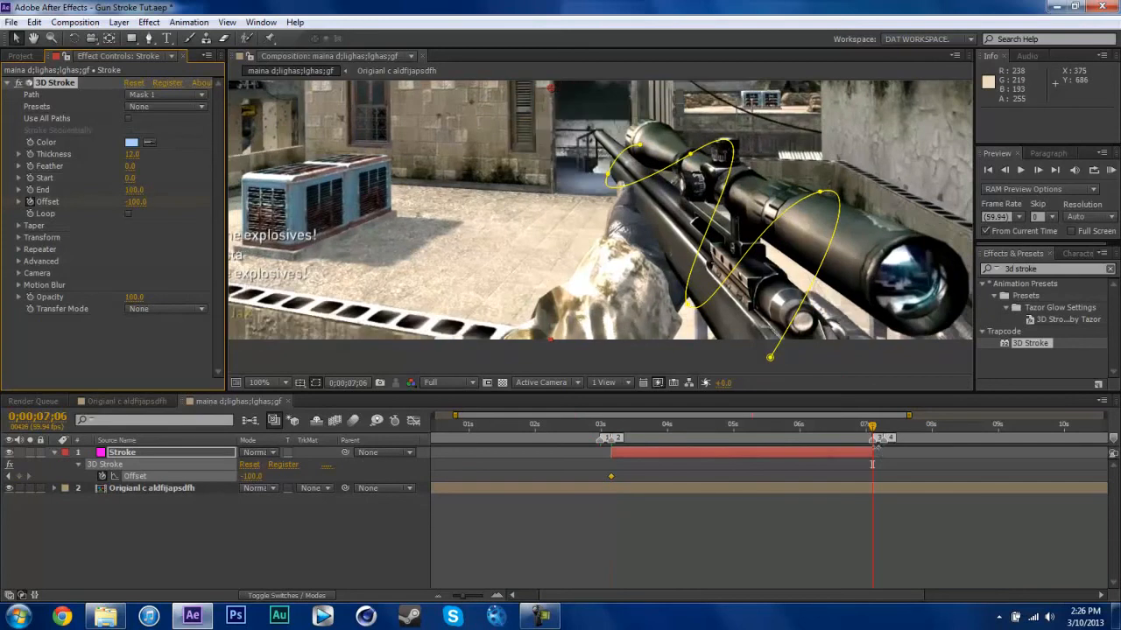
{"action": "left_click", "coordinate": [253, 477]}
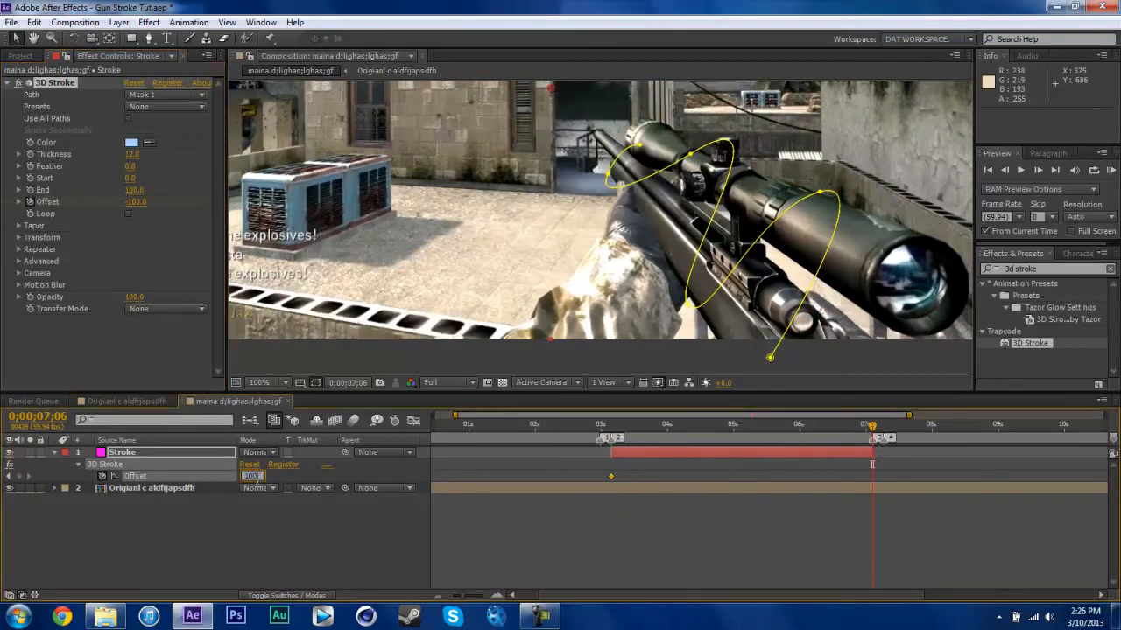
{"action": "type", "text": "100"}
{"action": "key", "text": "Return"}
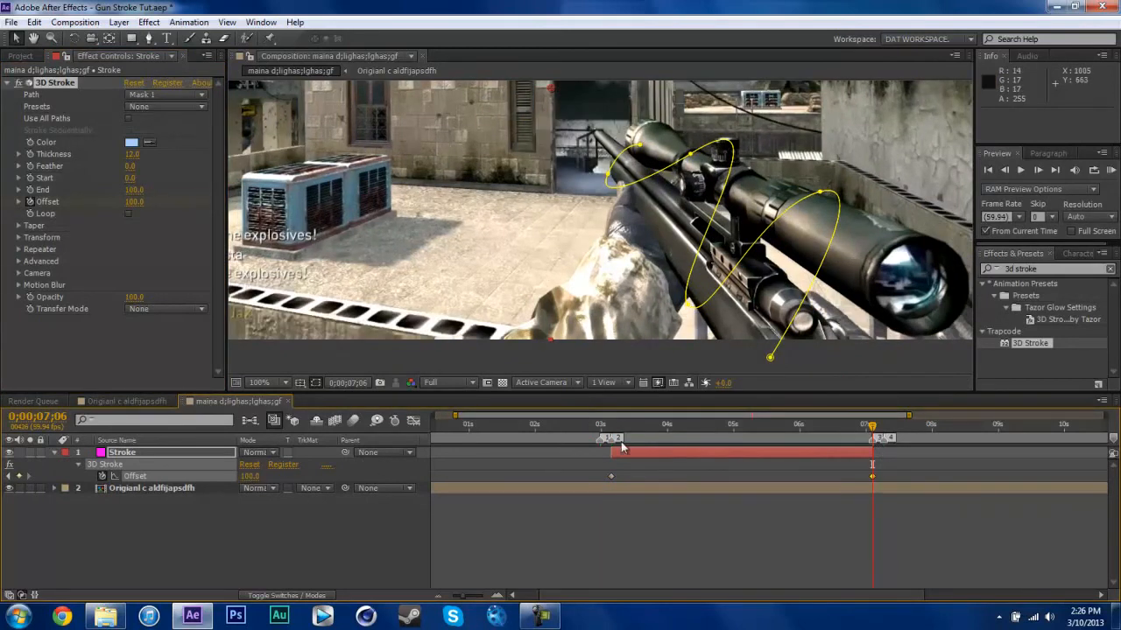
Step: Scrub through the stroke animation from marker 2 to check its movement, and collapse the Stroke layer's properties
{"action": "mouse_move", "coordinate": [617, 436]}
{"action": "left_mouse_down"}
{"action": "mouse_move", "coordinate": [607, 431]}
{"action": "mouse_move", "coordinate": [696, 430]}
{"action": "left_mouse_up"}
{"action": "mouse_move", "coordinate": [768, 432]}
{"action": "left_mouse_down"}
{"action": "mouse_move", "coordinate": [862, 431]}
{"action": "mouse_move", "coordinate": [630, 429]}
{"action": "mouse_move", "coordinate": [826, 381]}
{"action": "mouse_move", "coordinate": [771, 394]}
{"action": "mouse_move", "coordinate": [610, 391]}
{"action": "mouse_move", "coordinate": [880, 381]}
{"action": "mouse_move", "coordinate": [613, 419]}
{"action": "left_mouse_up"}
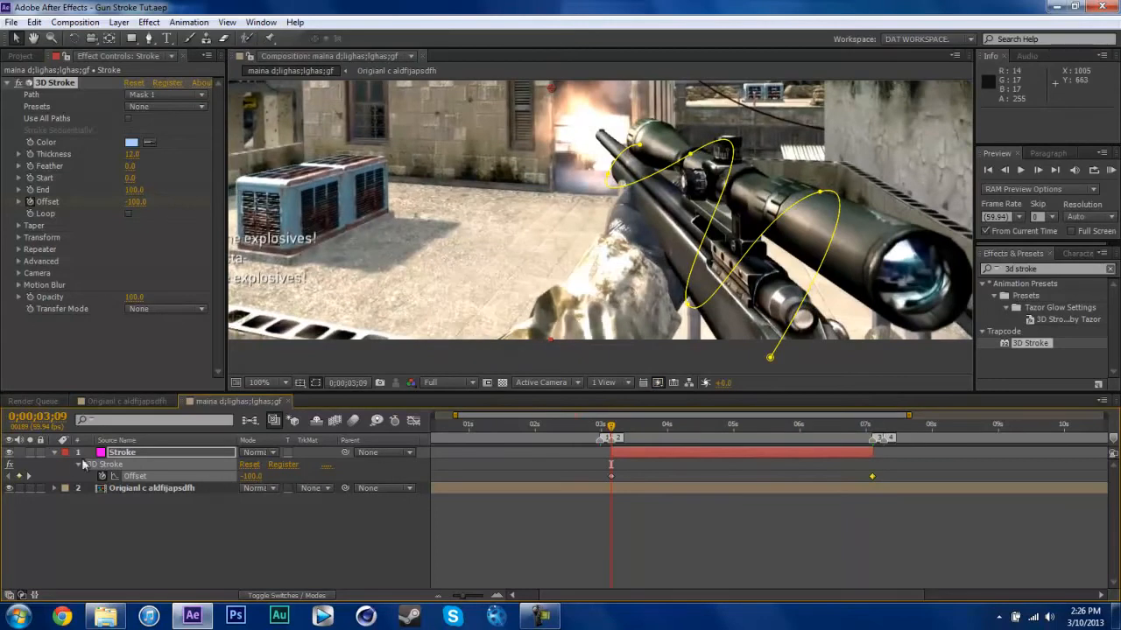
{"action": "left_click", "coordinate": [54, 452]}
{"action": "left_click", "coordinate": [97, 523]}
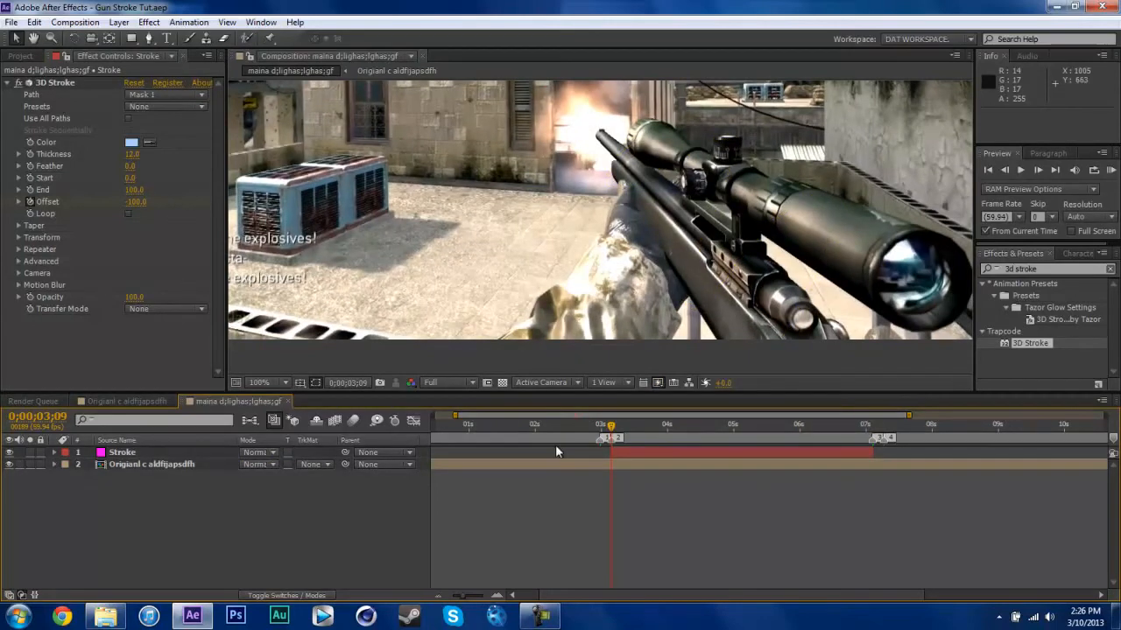
Step: At 0;00;05;27, move the starting point of the stroke's mask path to the near side of the gun barrel and save the project
{"action": "mouse_move", "coordinate": [648, 427]}
{"action": "left_mouse_down"}
{"action": "mouse_move", "coordinate": [793, 432]}
{"action": "mouse_move", "coordinate": [714, 438]}
{"action": "mouse_move", "coordinate": [763, 432]}
{"action": "left_mouse_up"}
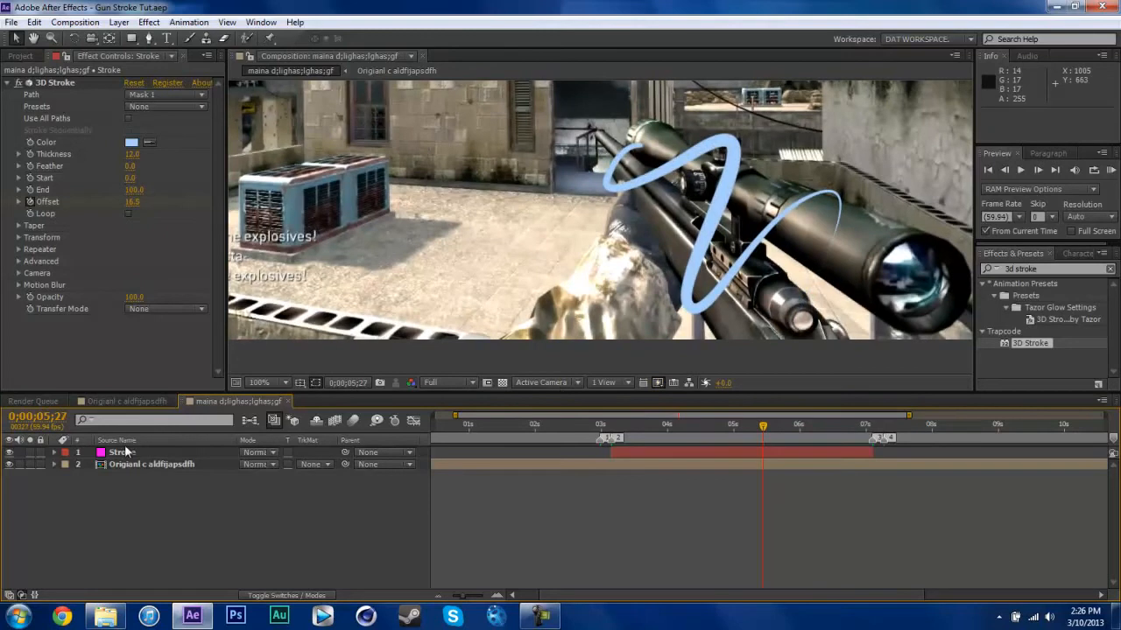
{"action": "left_click", "coordinate": [322, 322]}
{"action": "scroll", "coordinate": [627, 176], "scroll_direction": "up", "scroll_amount": 1}
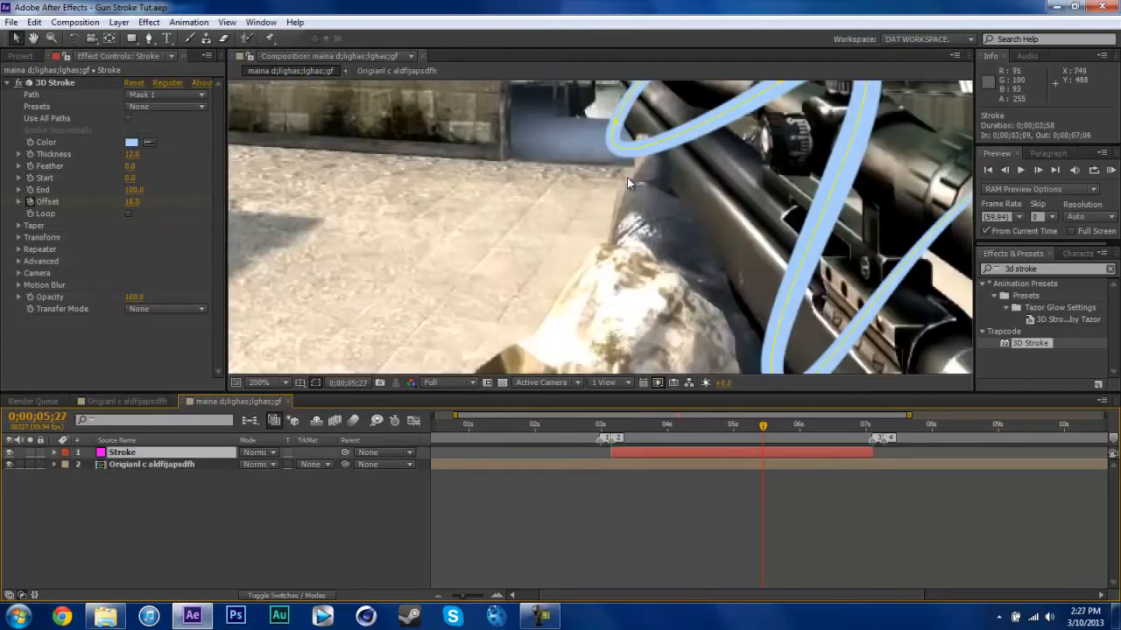
{"action": "left_click", "coordinate": [615, 129]}
{"action": "mouse_move", "coordinate": [673, 95]}
{"action": "left_mouse_down"}
{"action": "mouse_move", "coordinate": [577, 272]}
{"action": "mouse_move", "coordinate": [574, 262]}
{"action": "mouse_move", "coordinate": [531, 306]}
{"action": "mouse_move", "coordinate": [529, 281]}
{"action": "left_mouse_up"}
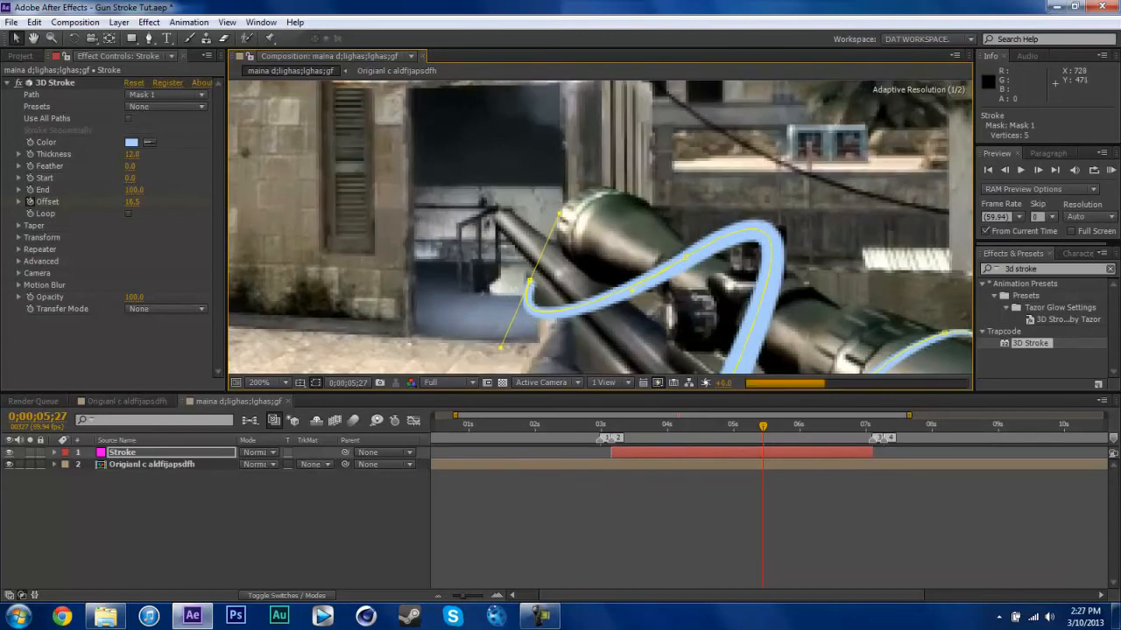
{"action": "key", "text": "ctrl+s"}
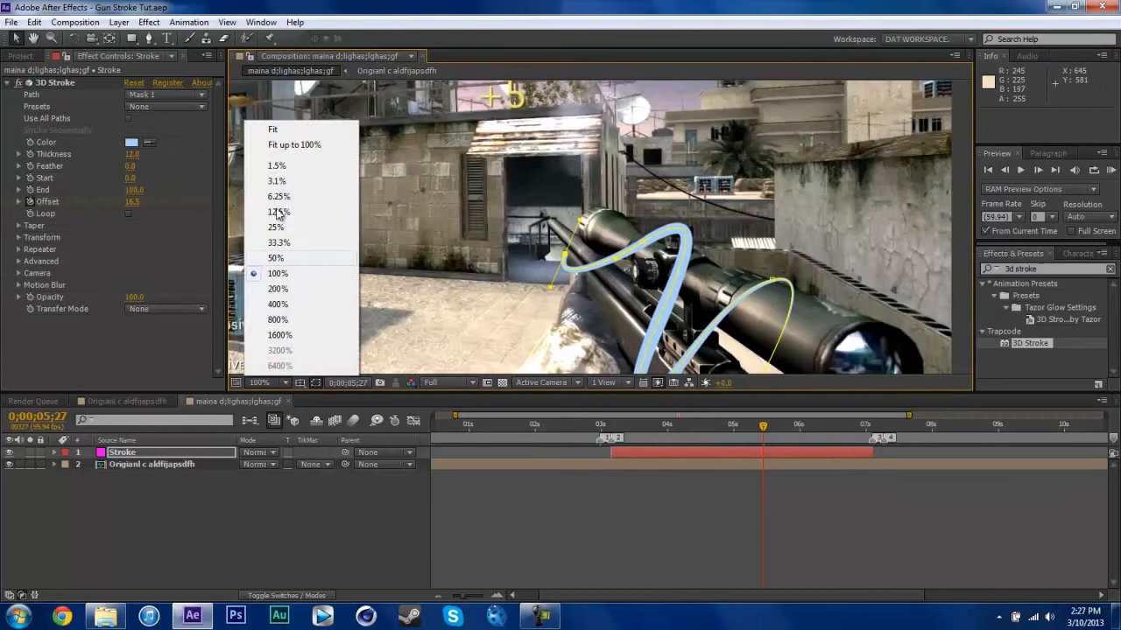
{"action": "left_click", "coordinate": [272, 128]}
{"action": "left_click", "coordinate": [206, 512]}
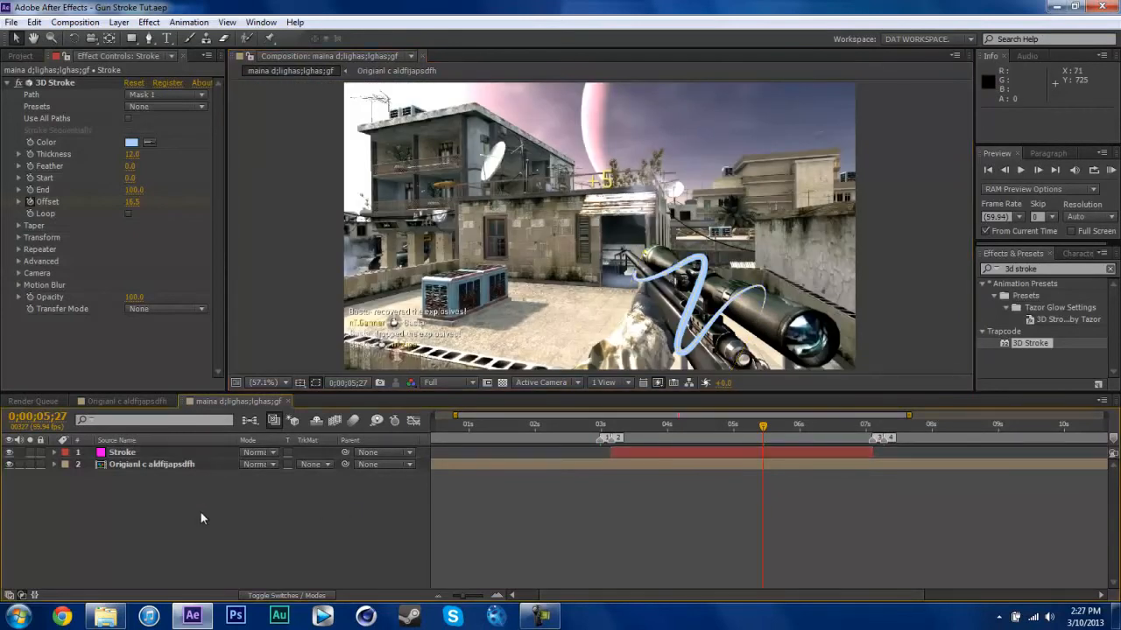
{"action": "key", "text": "ctrl+y"}
{"action": "type", "text": "Stroke"}
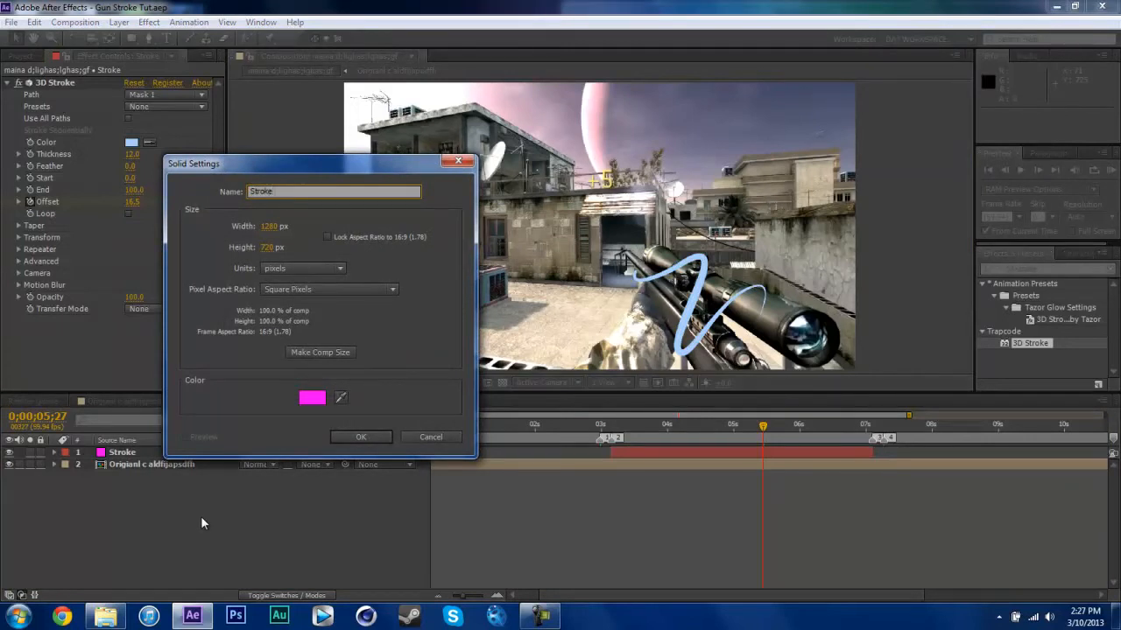
{"action": "type", "text": "Matte"}
{"action": "key", "text": "Return"}
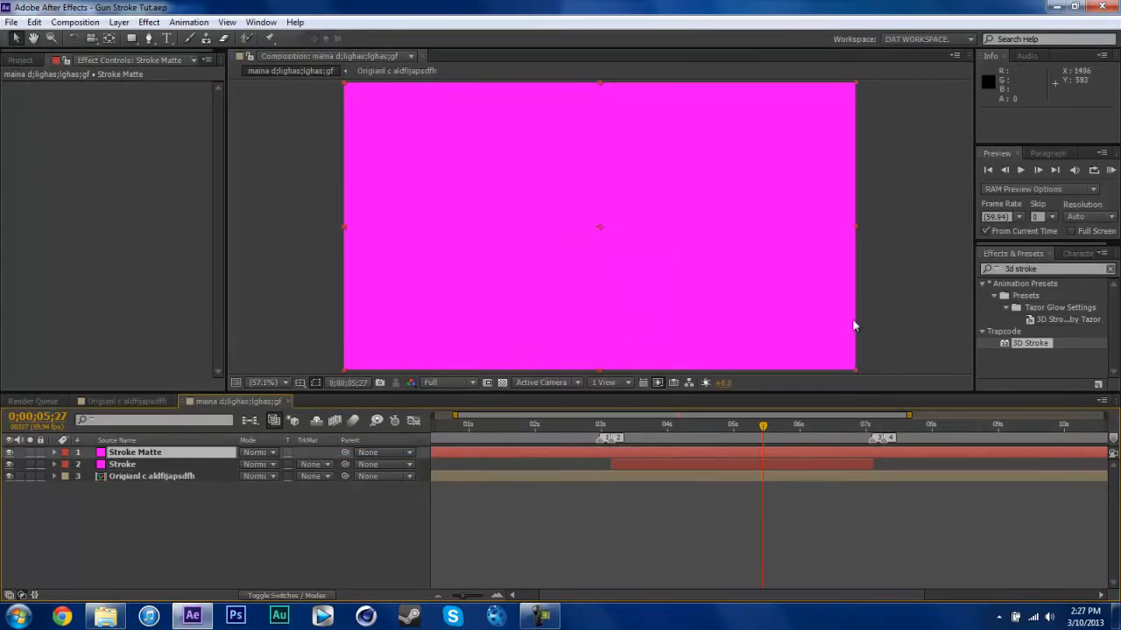
{"action": "key", "text": "Delete"}
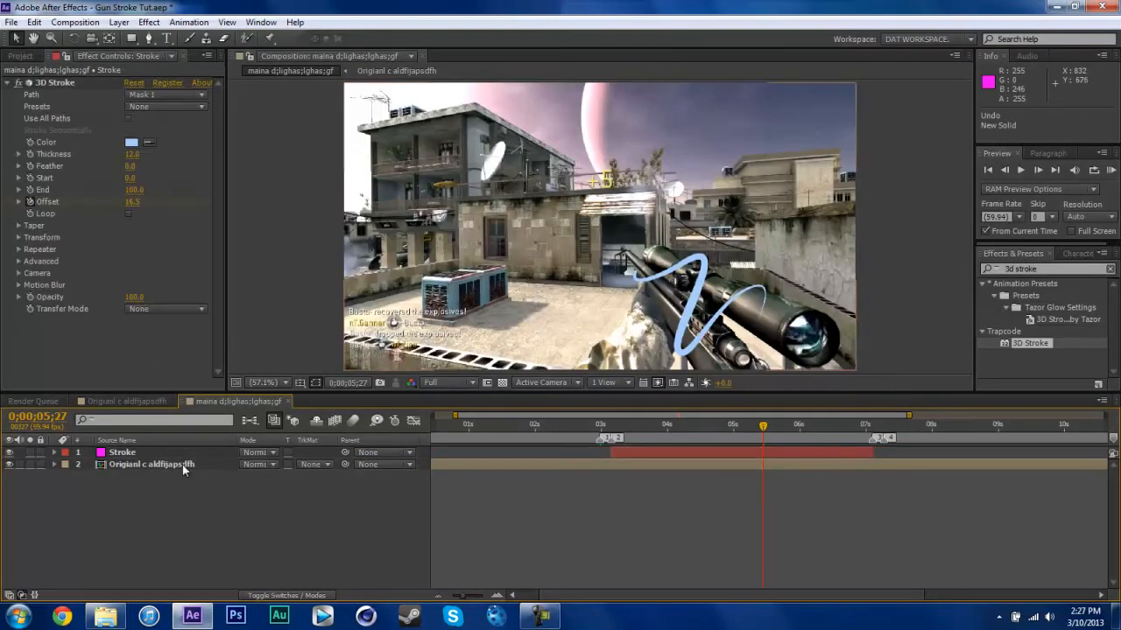
Step: Create a black 1280 x 720 px solid named Stroke Matte above the Stroke layer
{"action": "key", "text": "ctrl+y"}
{"action": "type", "text": "Stroke Matte"}
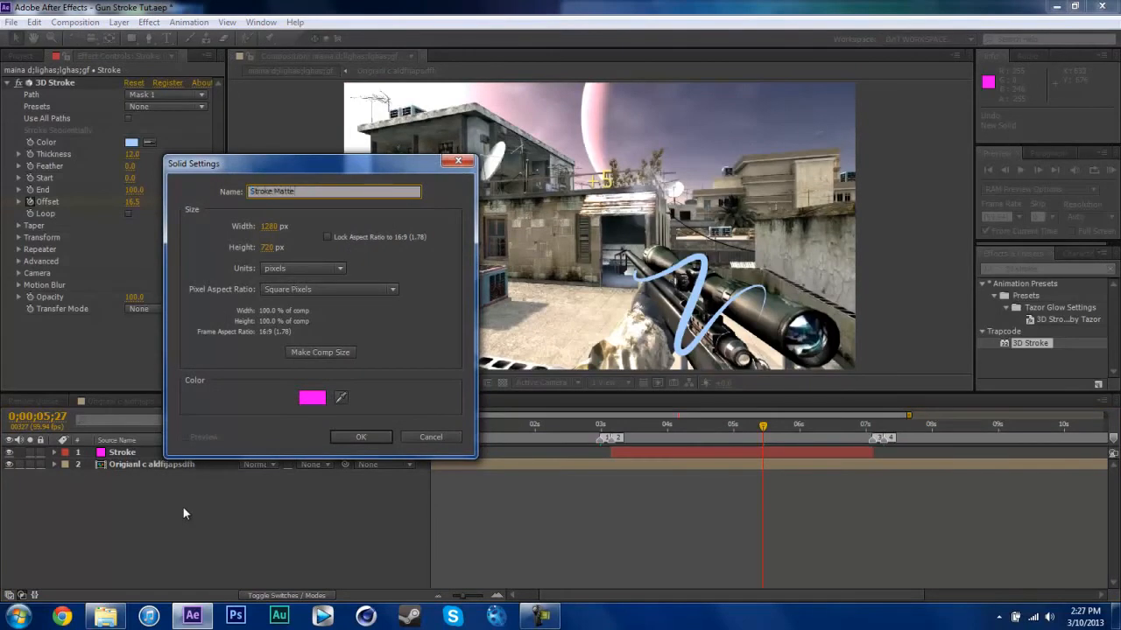
{"action": "left_click", "coordinate": [312, 397]}
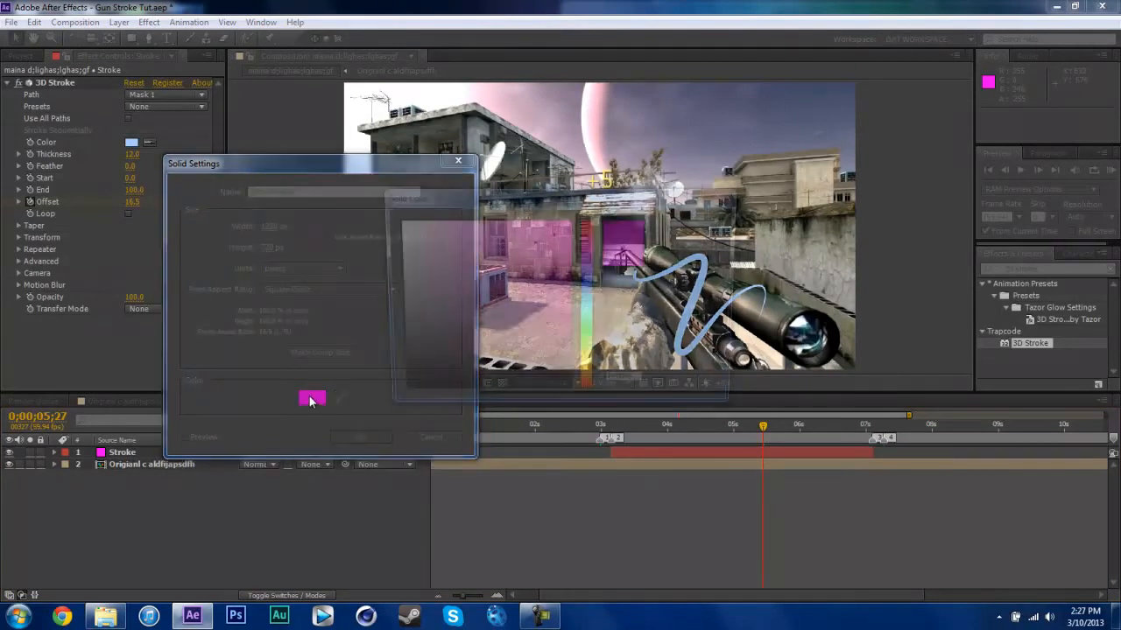
{"action": "left_click_drag", "start_coordinate": [513, 359], "coordinate": [570, 399]}
{"action": "left_click", "coordinate": [697, 222]}
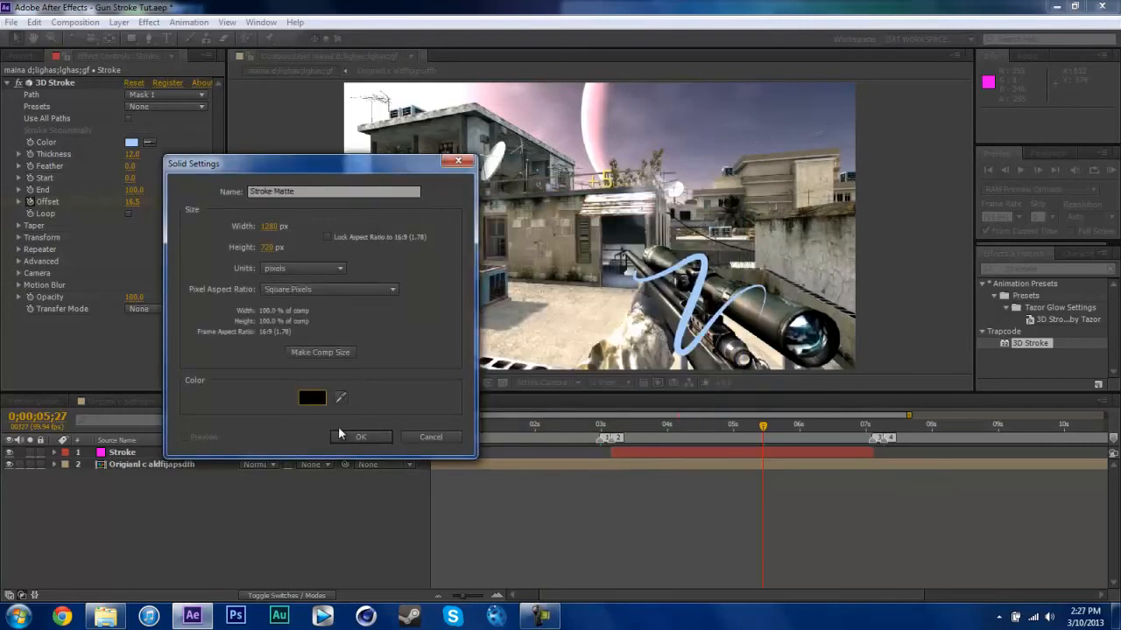
{"action": "left_click", "coordinate": [360, 435]}
Step: Trim the Stroke Matte layer to run from 0;00;03;09 to 0;00;07;06 and save the project
{"action": "key", "text": "j"}
{"action": "key", "text": "alt+bracketleft"}
{"action": "key", "text": "k"}
{"action": "key", "text": "alt+bracketright"}
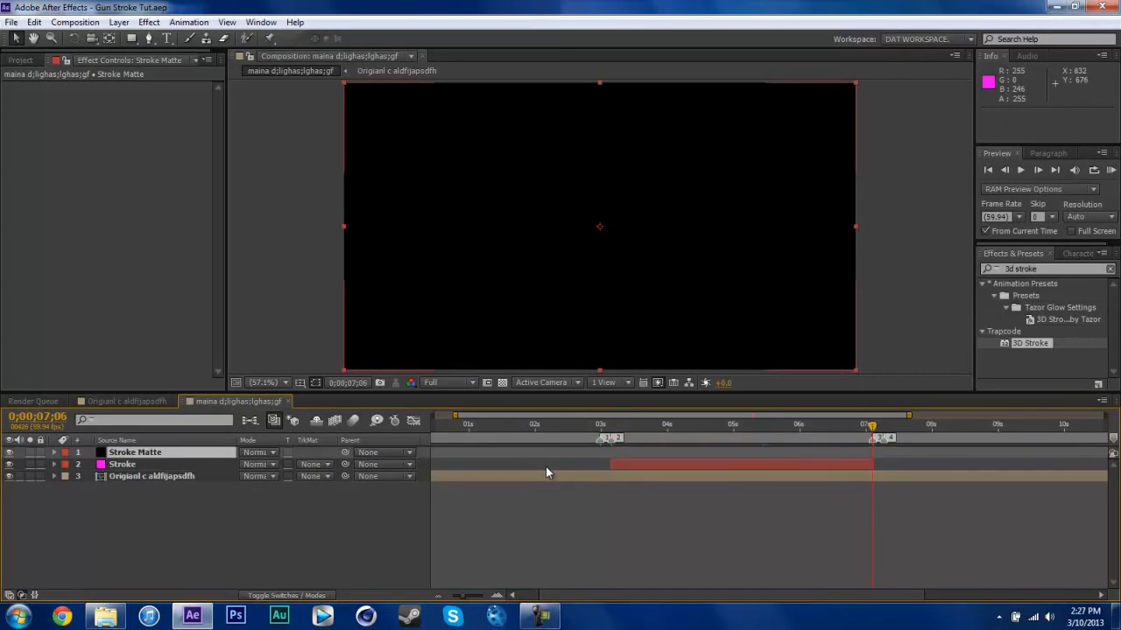
{"action": "key", "text": "ctrl+s"}
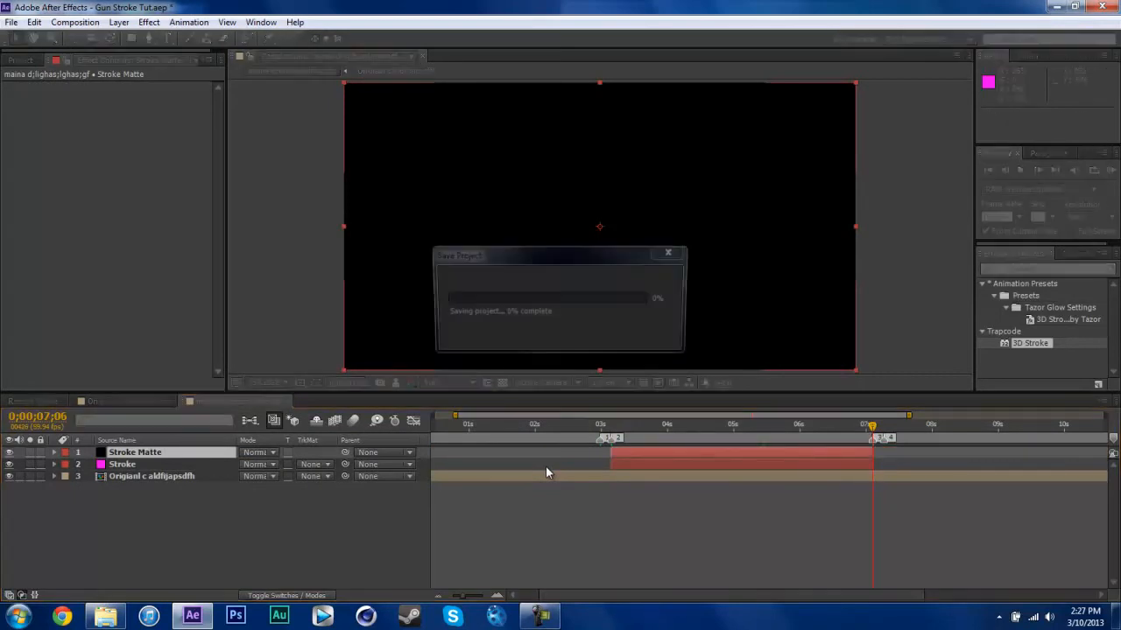
Step: Hide the Stroke Matte layer and add a composition marker at 0;00;05;06
{"action": "left_click", "coordinate": [10, 452]}
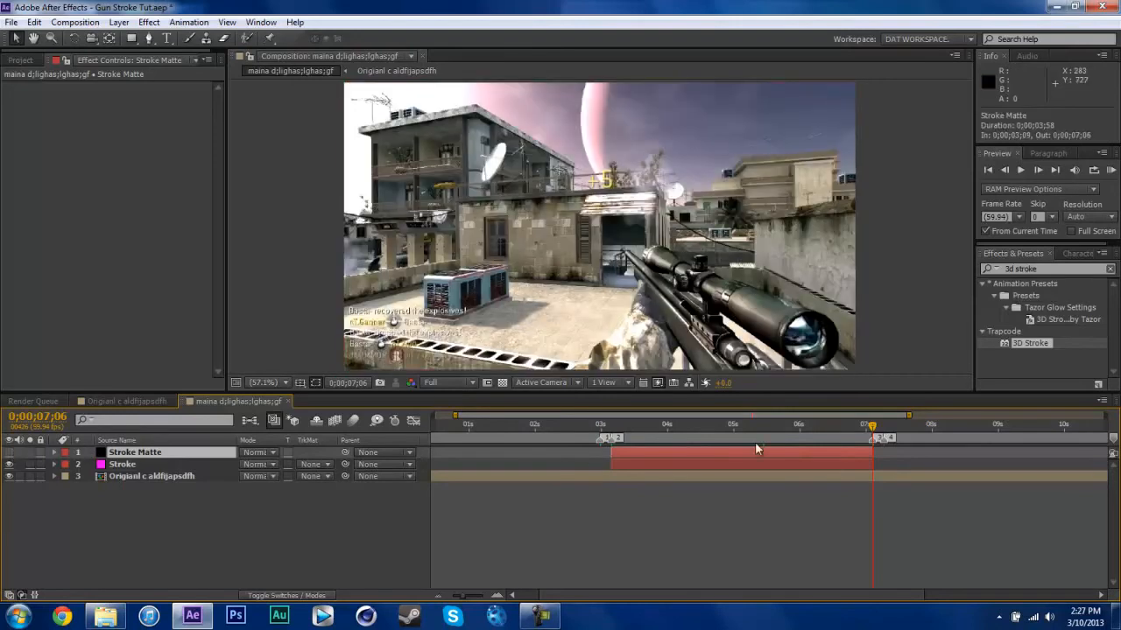
{"action": "mouse_move", "coordinate": [717, 426]}
{"action": "left_mouse_down"}
{"action": "mouse_move", "coordinate": [732, 429]}
{"action": "mouse_move", "coordinate": [612, 434]}
{"action": "mouse_move", "coordinate": [742, 431]}
{"action": "left_mouse_up"}
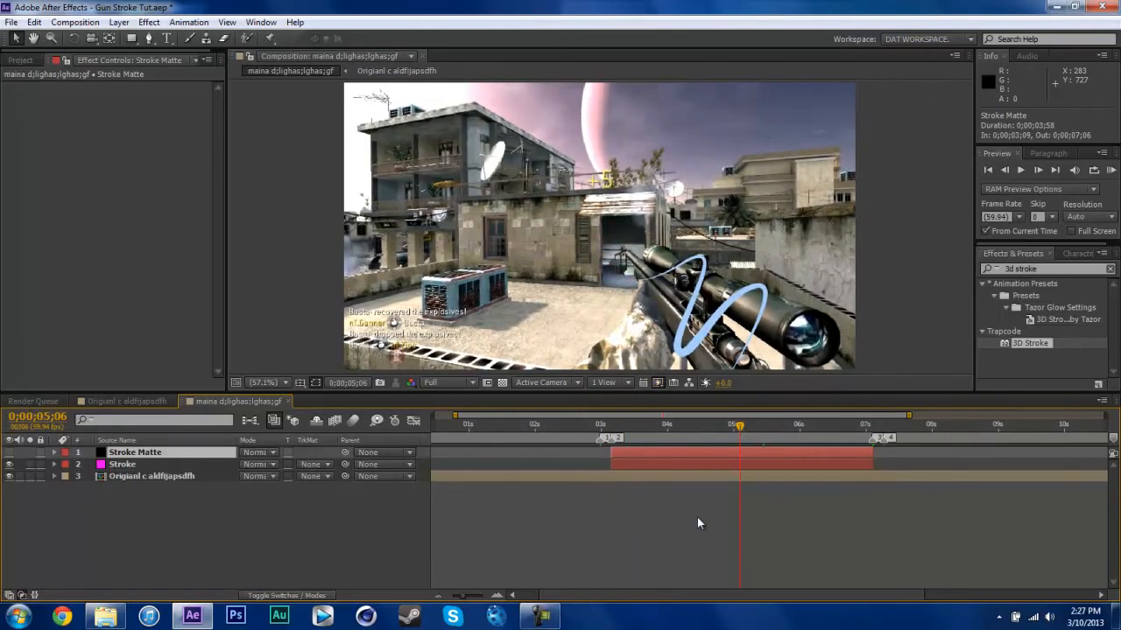
{"action": "left_click", "coordinate": [346, 541]}
{"action": "left_click", "coordinate": [119, 22]}
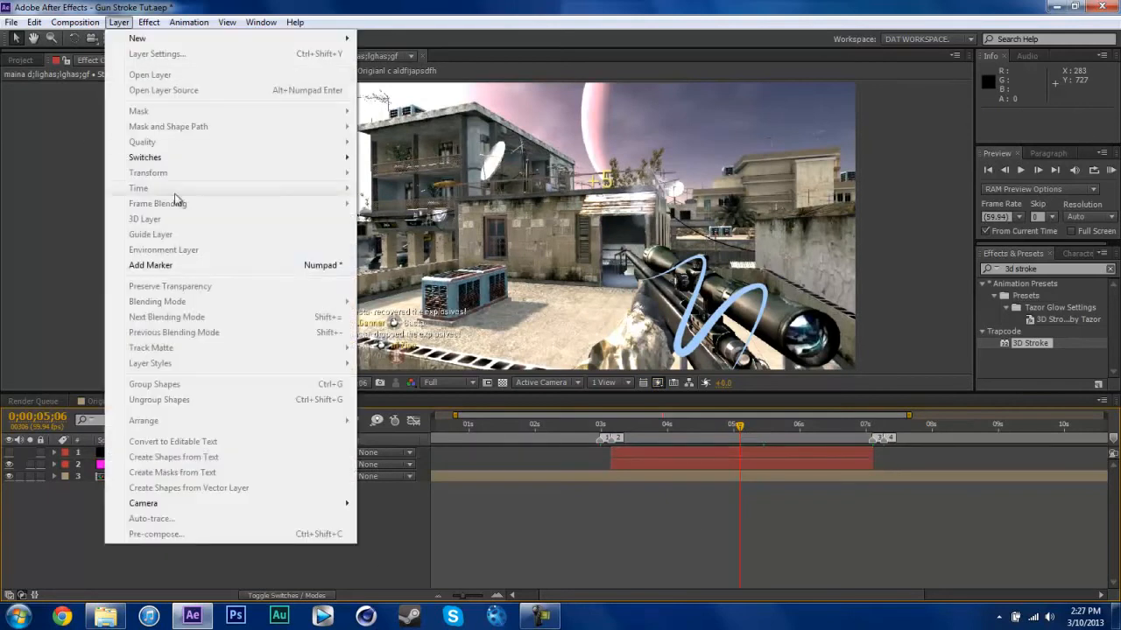
{"action": "left_click", "coordinate": [245, 254]}
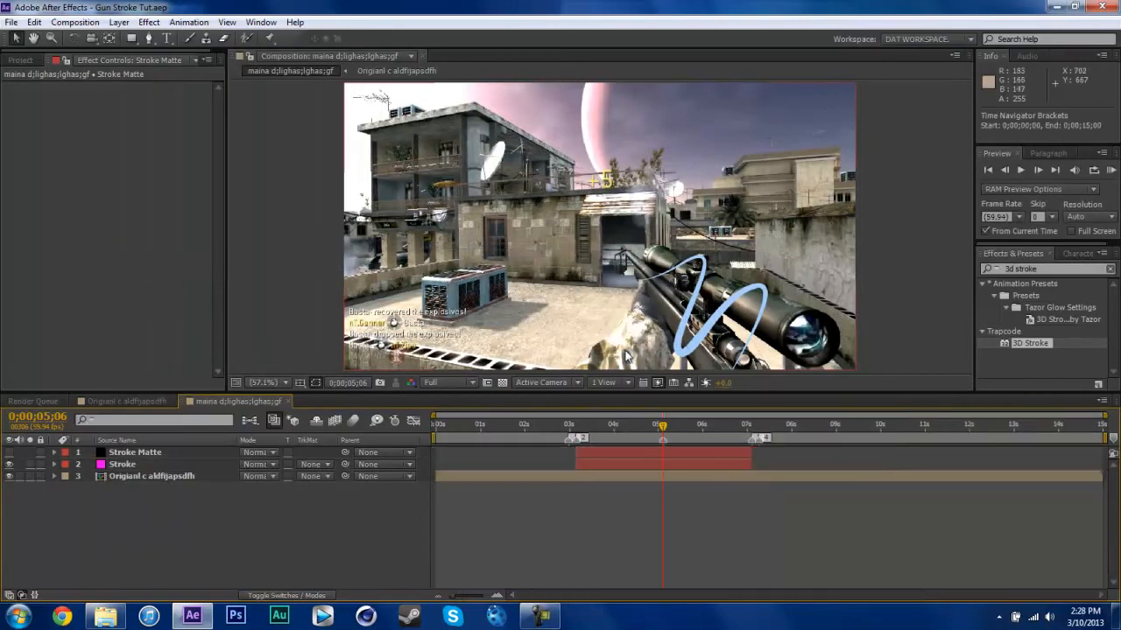
Step: Draw a closed mask on the Stroke Matte layer over the stroke's lower end at the near end of the rifle, and show the layer
{"action": "key", "text": "="}
{"action": "key", "text": "="}
{"action": "key", "text": "="}
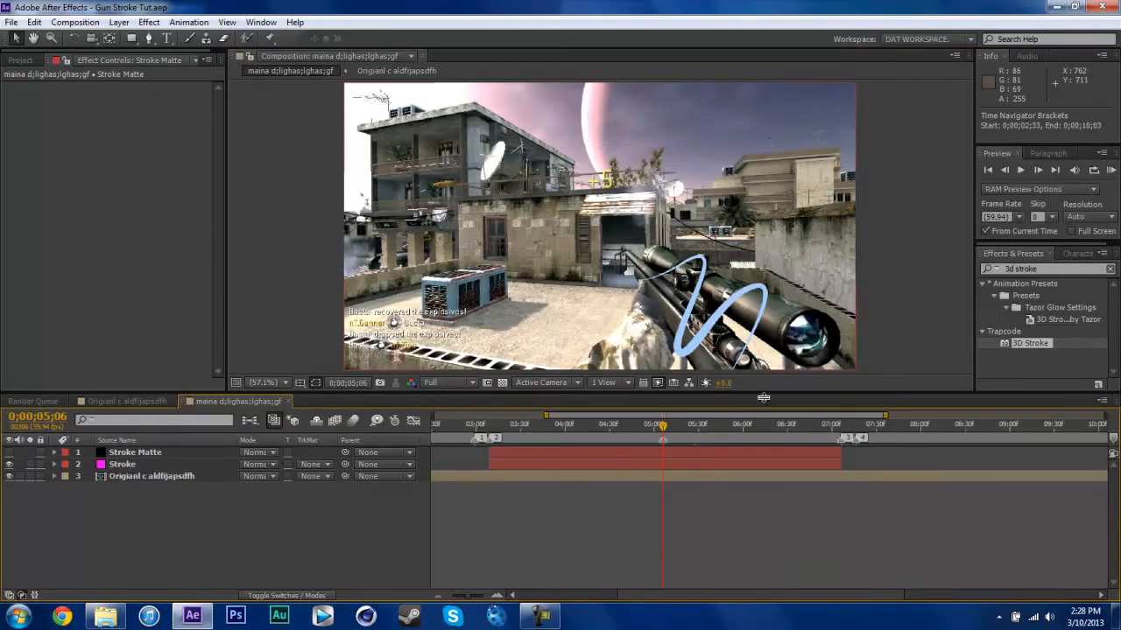
{"action": "scroll", "coordinate": [737, 304], "scroll_direction": "up", "scroll_amount": 1}
{"action": "left_click_drag", "start_coordinate": [764, 291], "coordinate": [569, 115]}
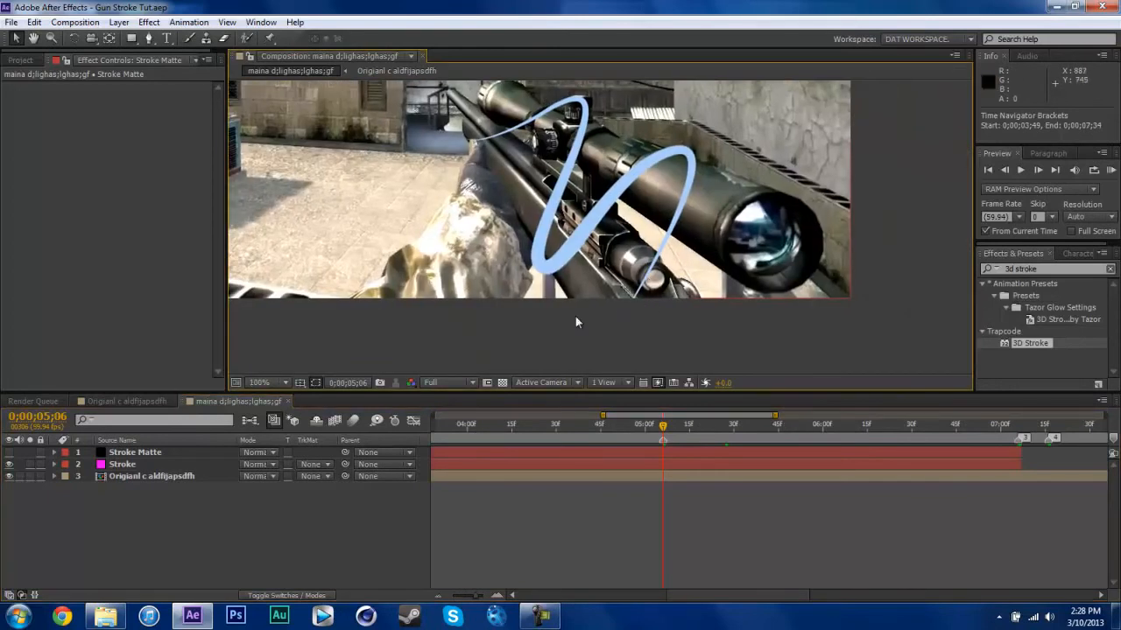
{"action": "left_click", "coordinate": [142, 454]}
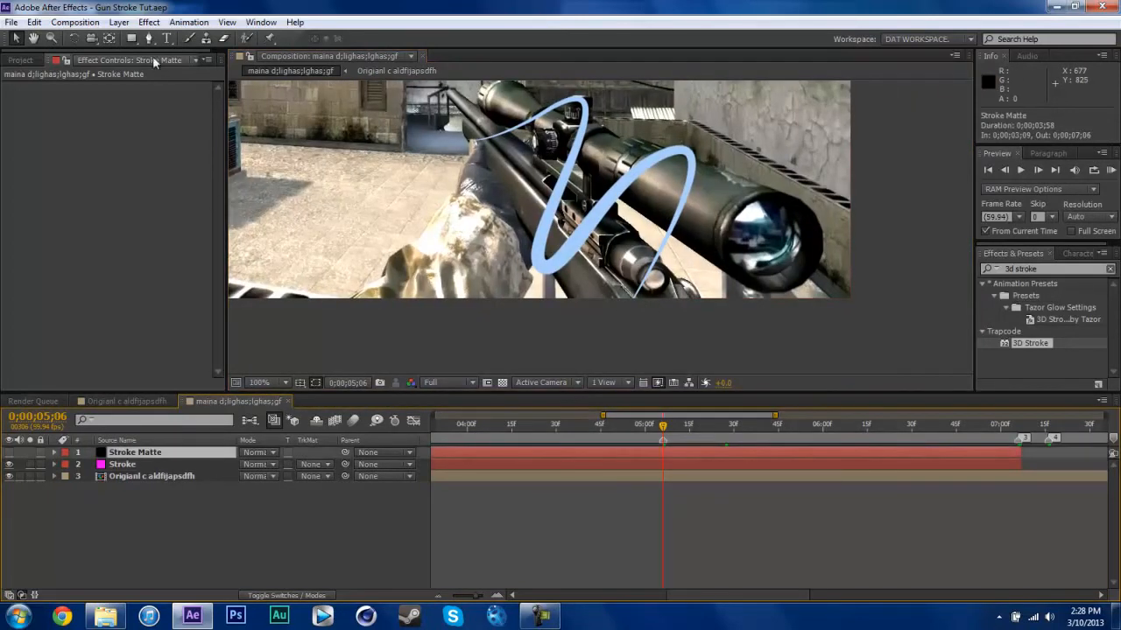
{"action": "key", "text": "g"}
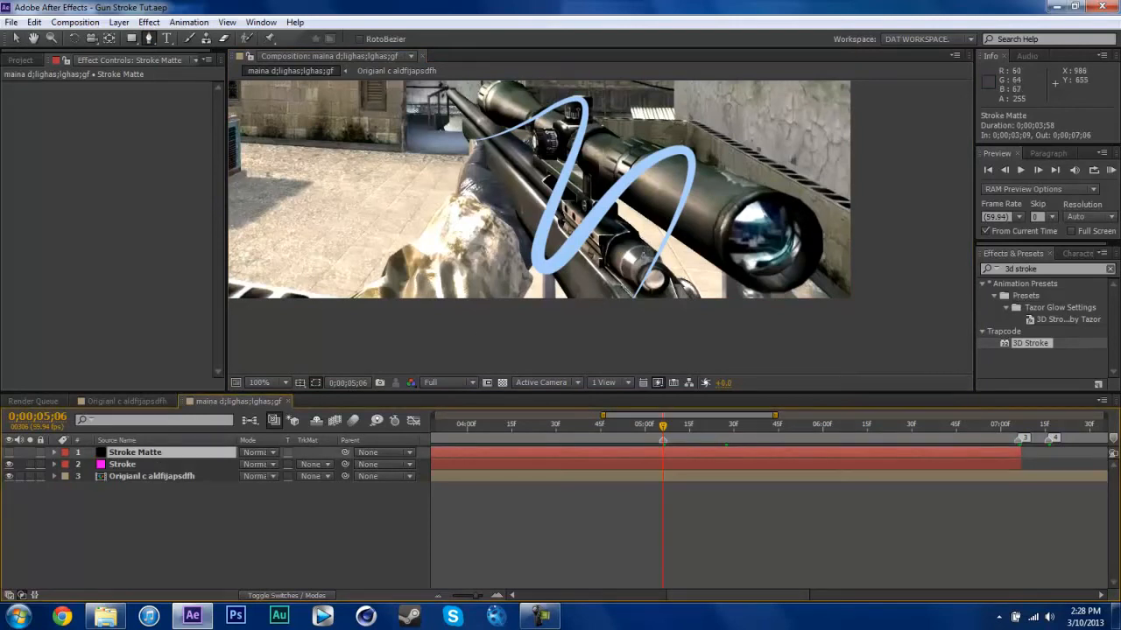
{"action": "left_click", "coordinate": [644, 242]}
{"action": "left_click", "coordinate": [660, 253]}
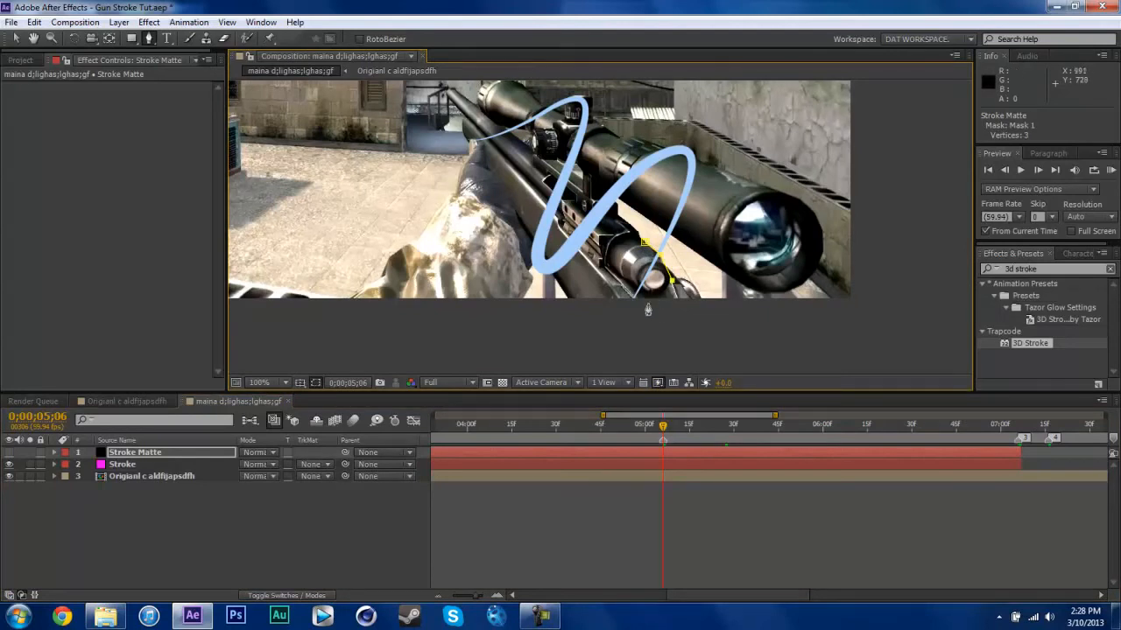
{"action": "left_click", "coordinate": [670, 304]}
{"action": "left_click", "coordinate": [656, 308]}
{"action": "left_click", "coordinate": [610, 310]}
{"action": "left_click", "coordinate": [644, 243]}
{"action": "left_click", "coordinate": [10, 453]}
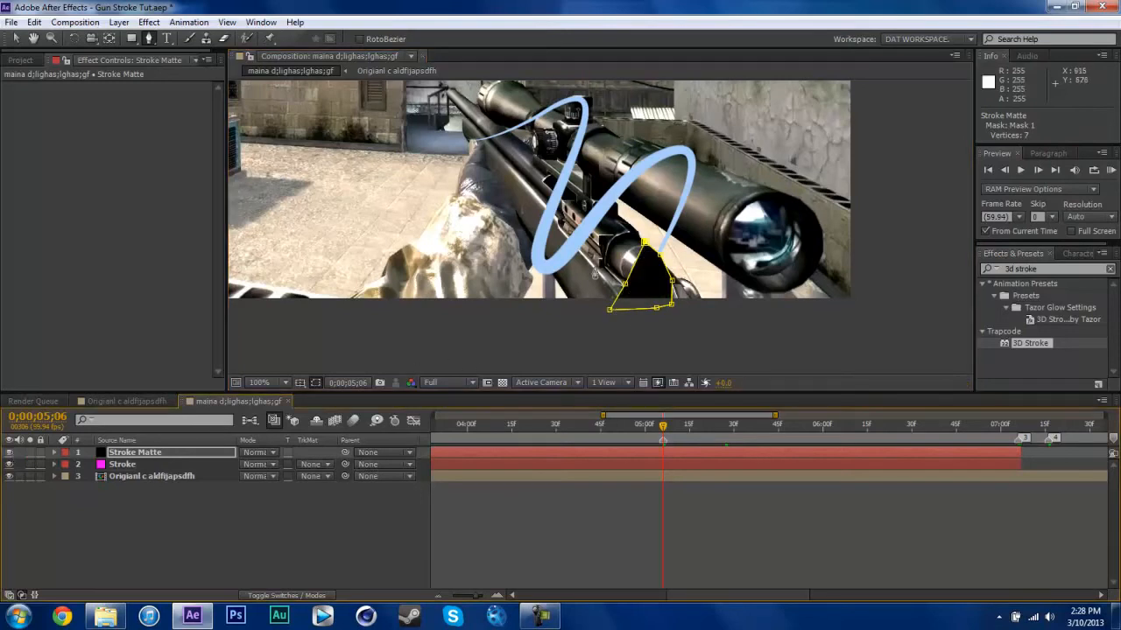
Step: Draw a second closed mask on the Stroke Matte layer over the stroke section that descends across the scope near its eyepiece
{"action": "left_click", "coordinate": [145, 453]}
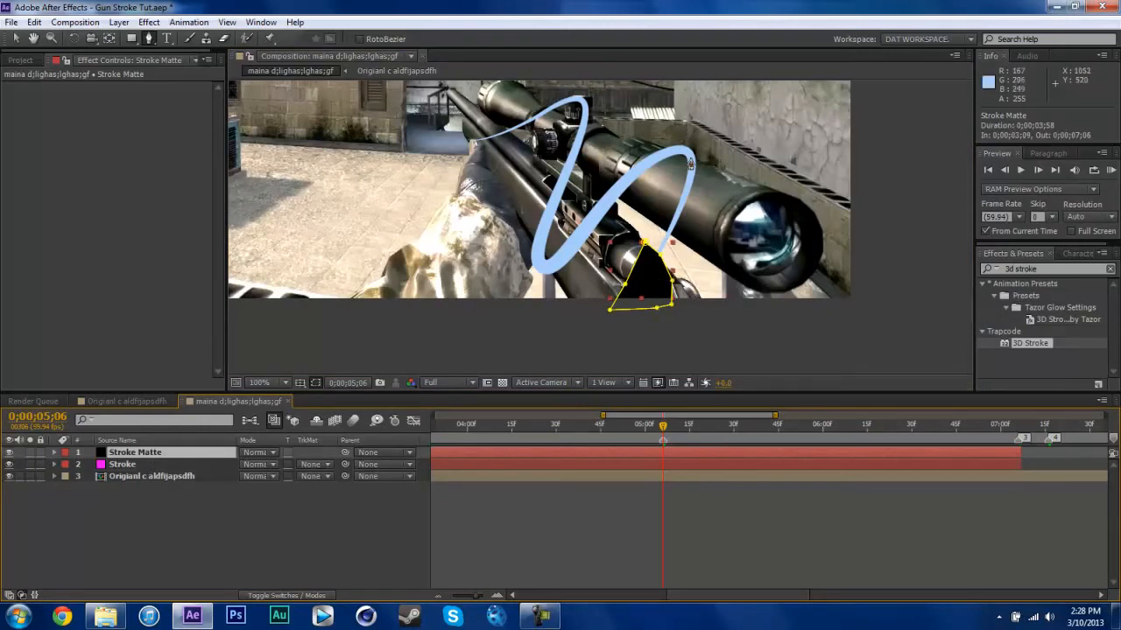
{"action": "left_click", "coordinate": [9, 464]}
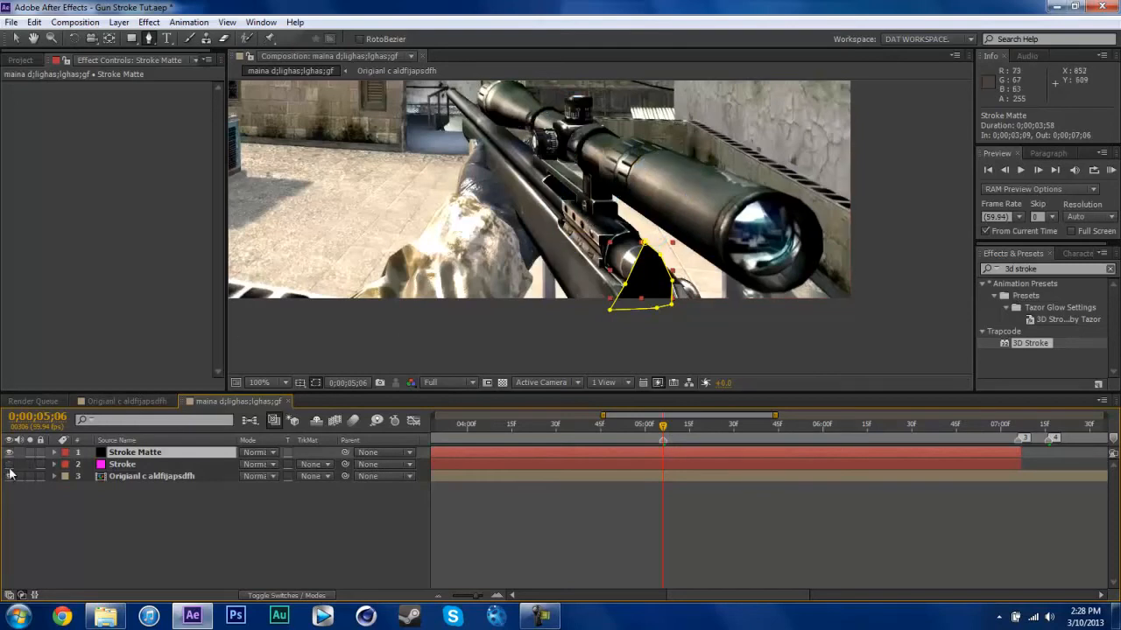
{"action": "left_click", "coordinate": [9, 464]}
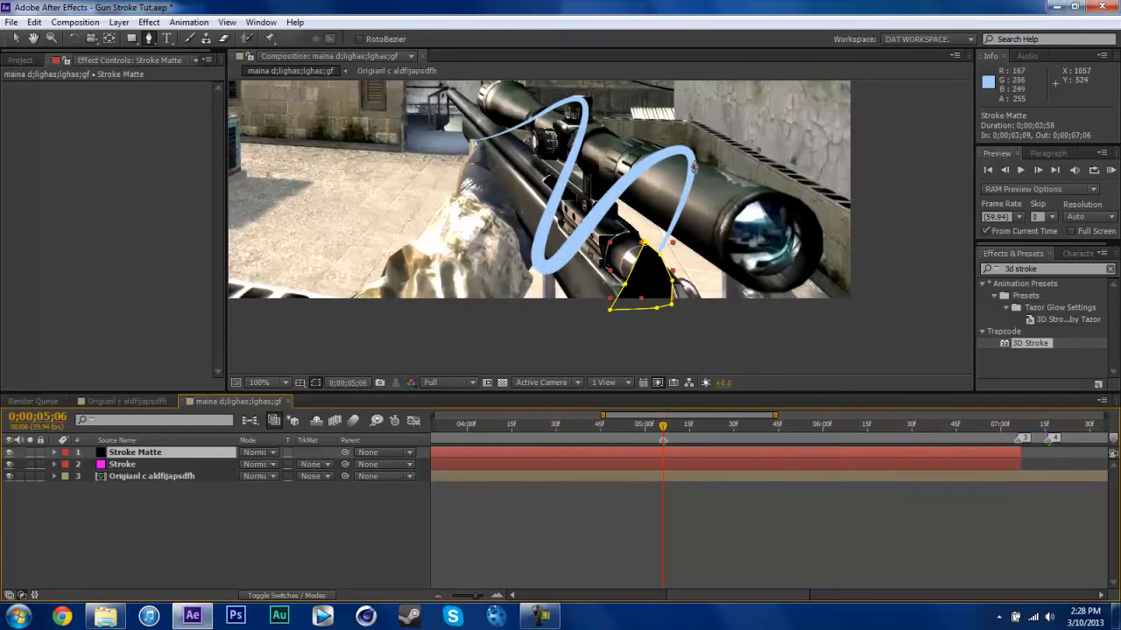
{"action": "left_click", "coordinate": [705, 164]}
{"action": "left_click", "coordinate": [683, 159]}
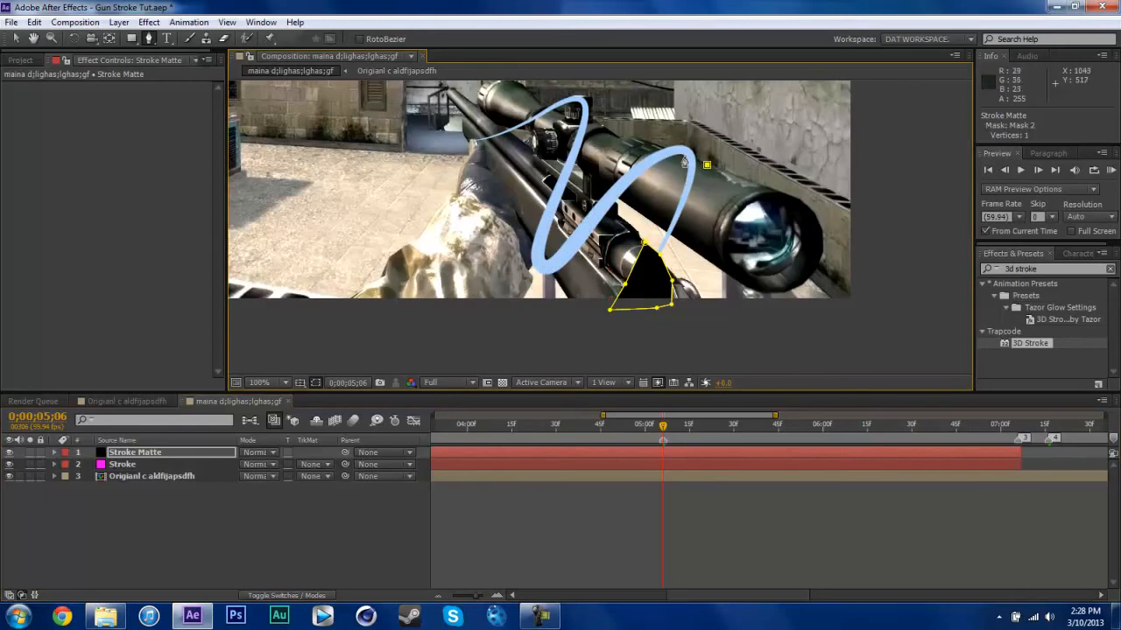
{"action": "left_click", "coordinate": [667, 190]}
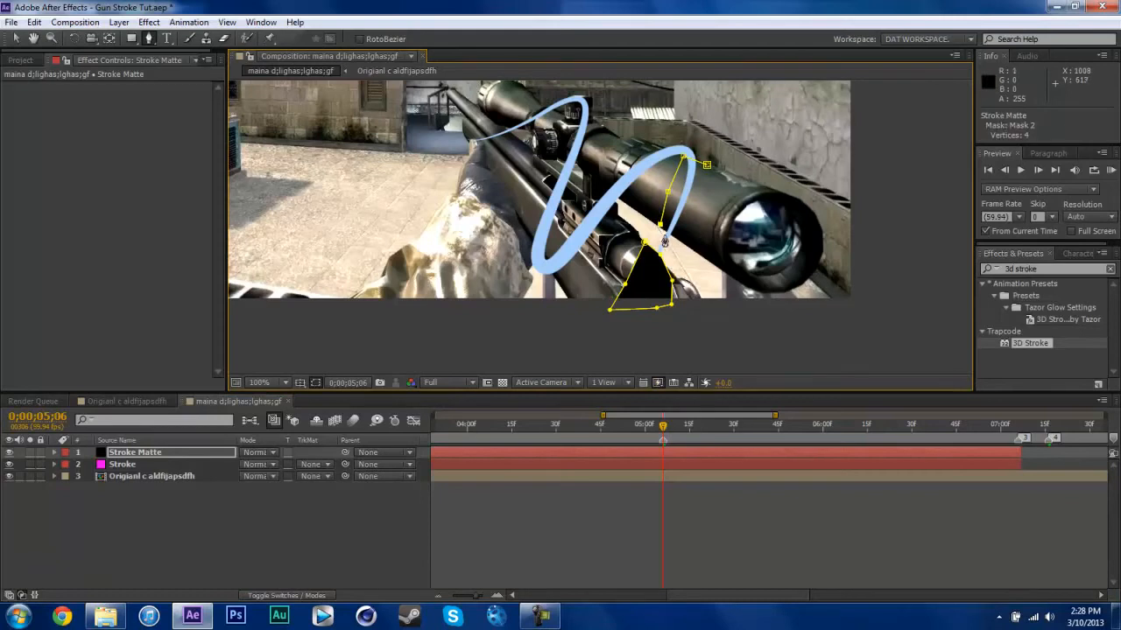
{"action": "left_click", "coordinate": [681, 242]}
{"action": "left_click", "coordinate": [707, 164]}
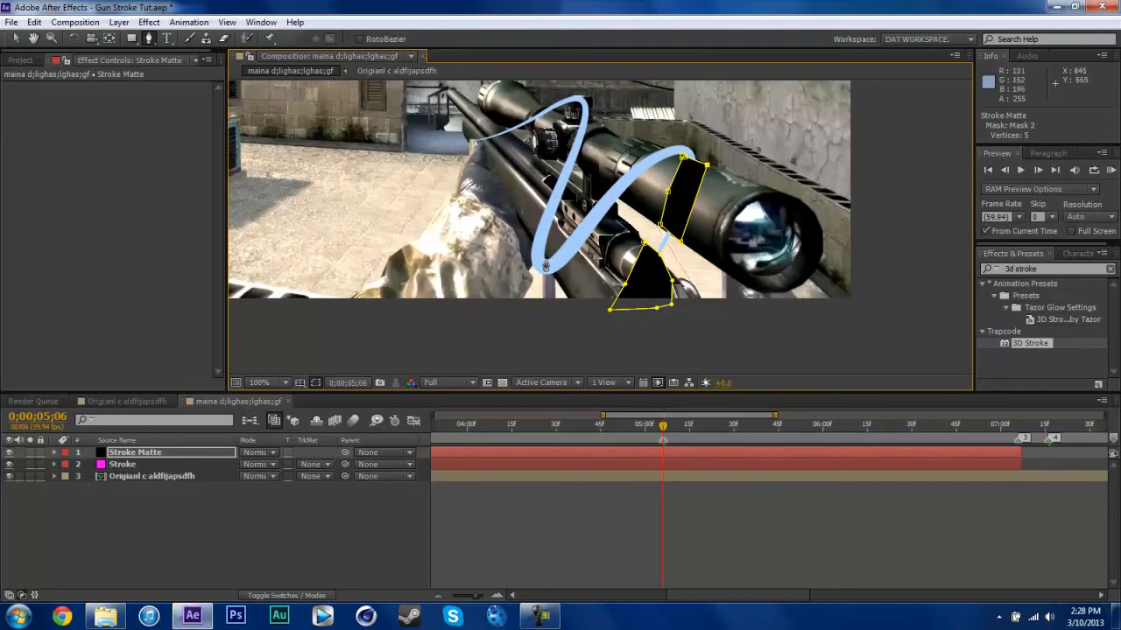
Step: Draw a third closed mask on the Stroke Matte layer over the stroke section crossing the rifle body beside the hand
{"action": "left_click", "coordinate": [545, 259]}
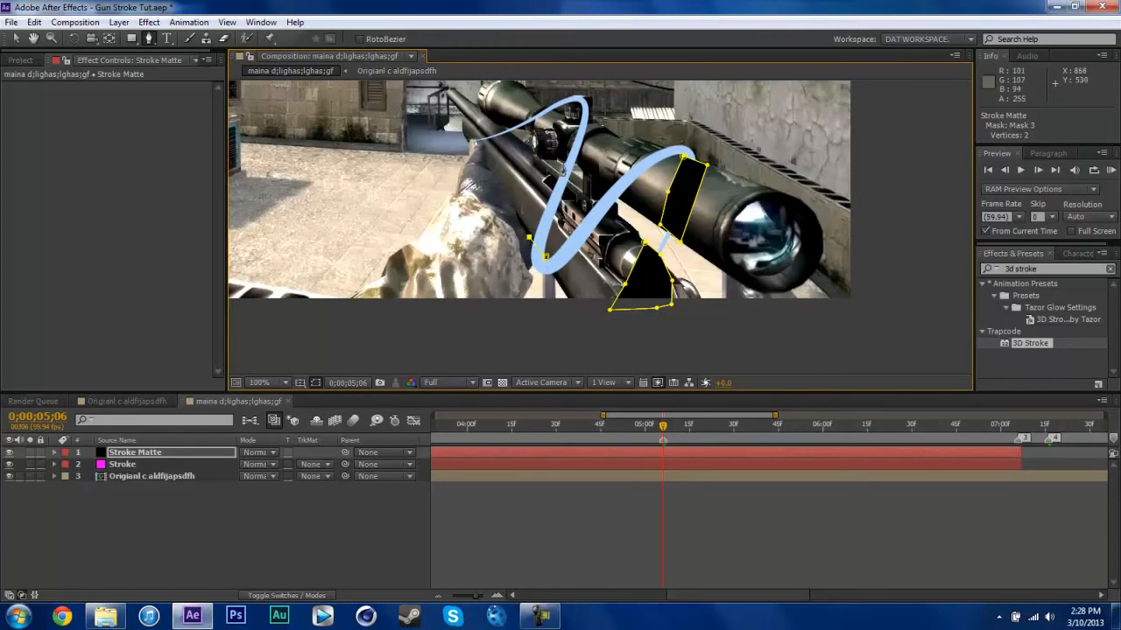
{"action": "left_click", "coordinate": [559, 162]}
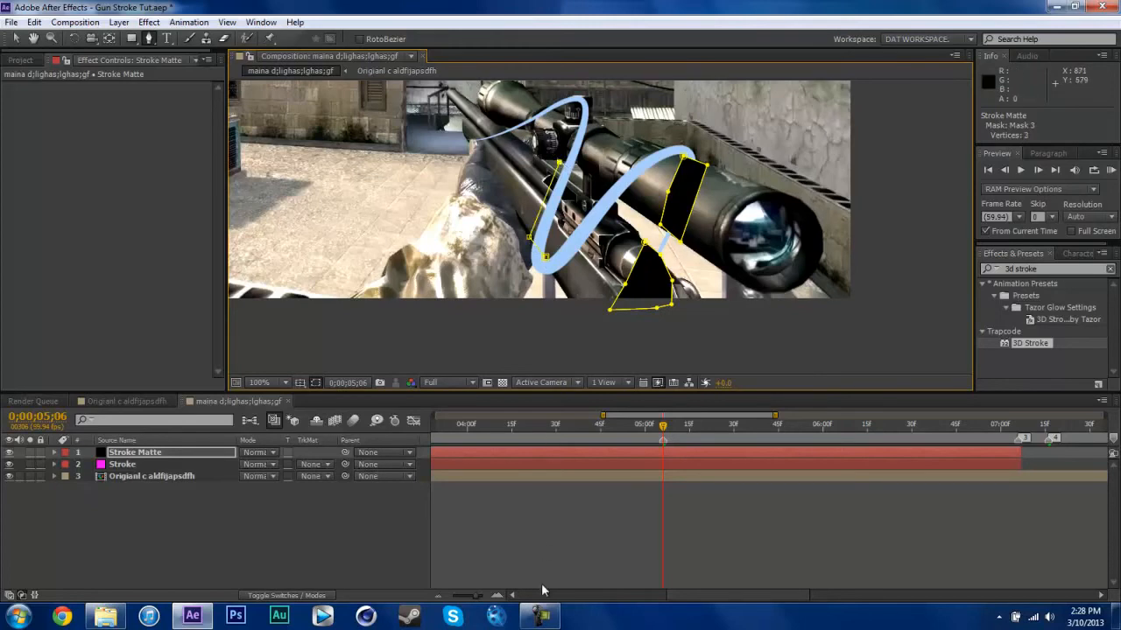
{"action": "left_click", "coordinate": [541, 616]}
{"action": "left_click", "coordinate": [1061, 546]}
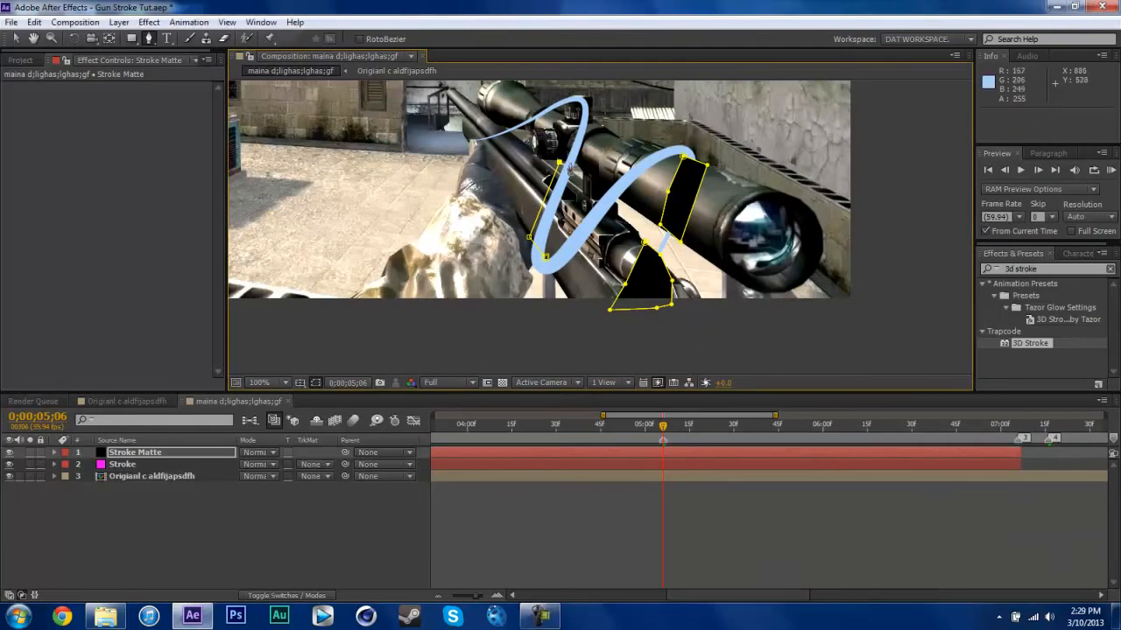
{"action": "left_click", "coordinate": [573, 175]}
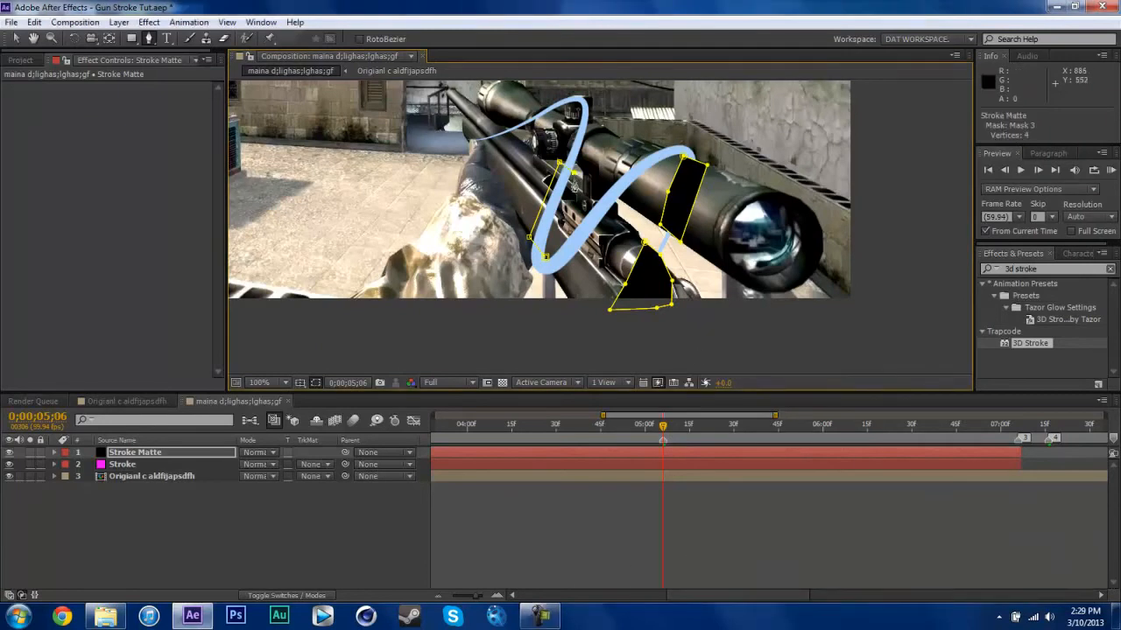
{"action": "left_click", "coordinate": [561, 232]}
{"action": "left_click", "coordinate": [545, 257]}
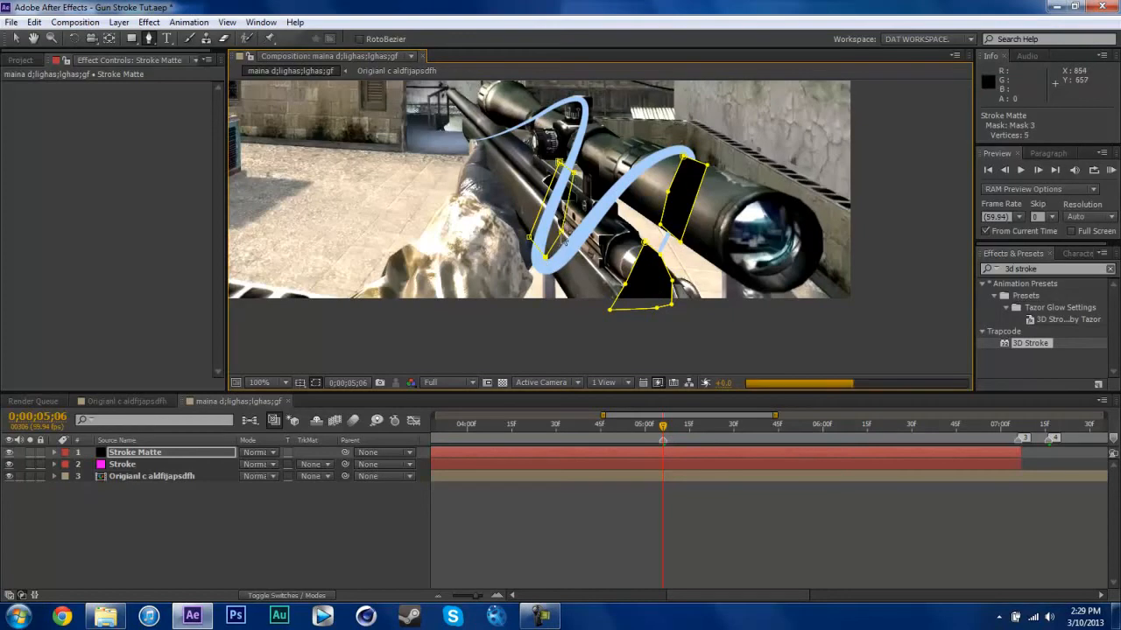
{"action": "left_click_drag", "start_coordinate": [563, 234], "coordinate": [565, 233]}
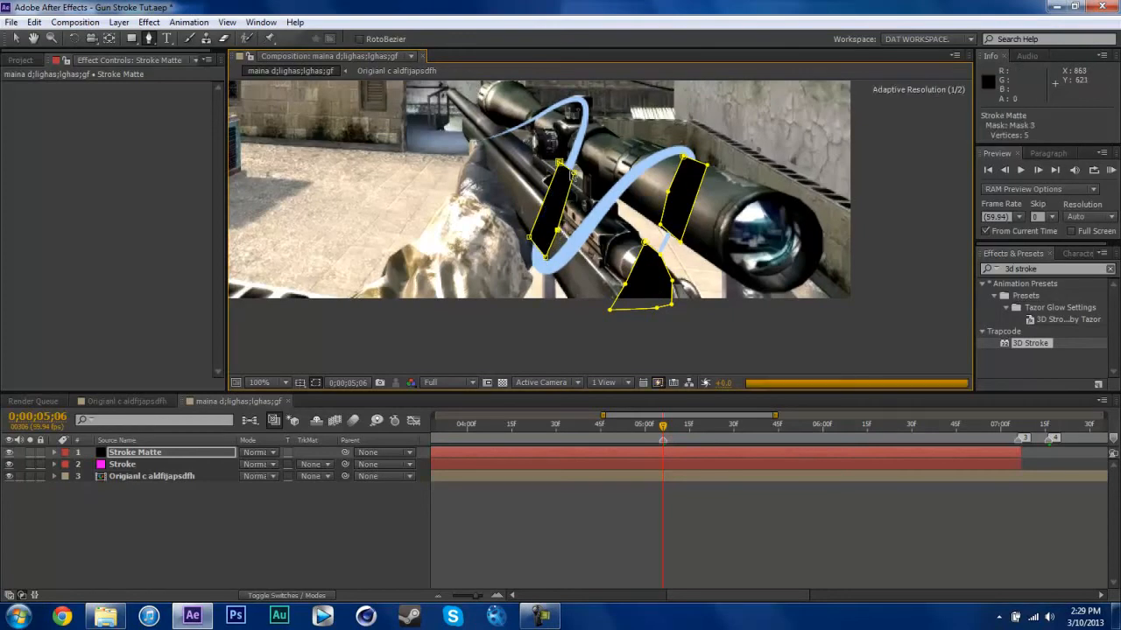
Step: Draw a fourth closed mask on the Stroke Matte layer over the stroke from the rifle body up across the scope to the turret's top
{"action": "key", "text": "period"}
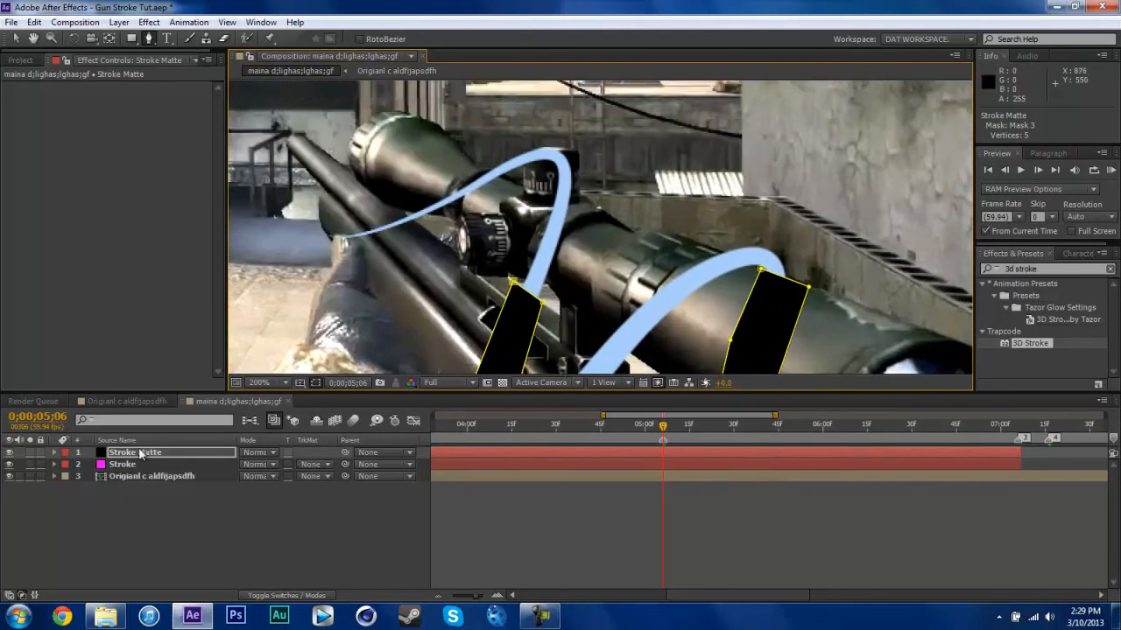
{"action": "left_click", "coordinate": [140, 453]}
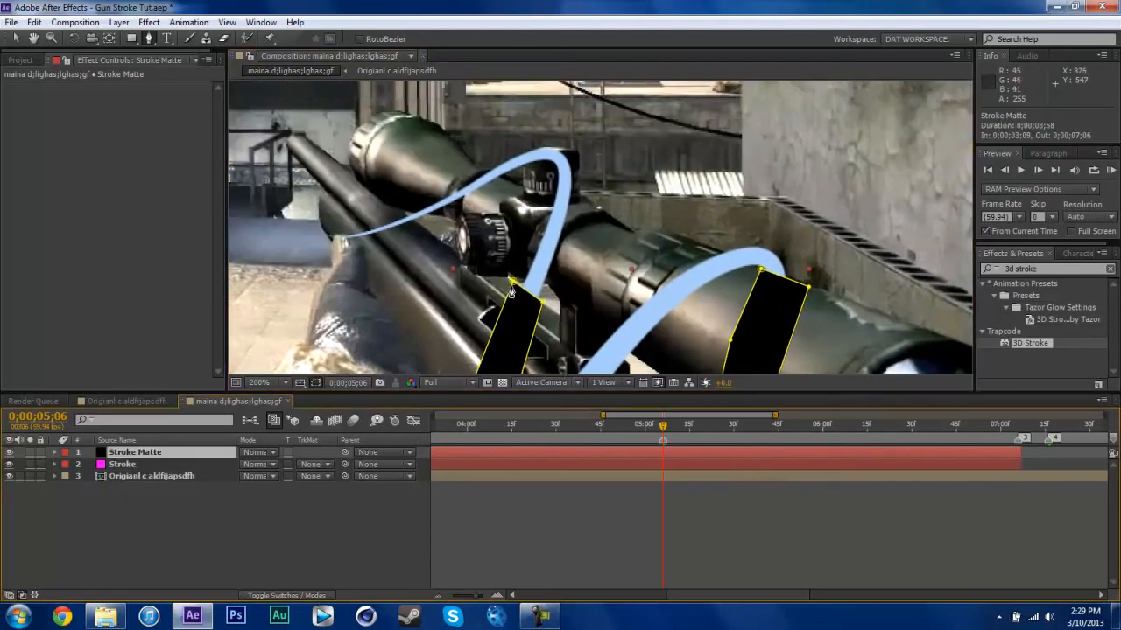
{"action": "left_click", "coordinate": [548, 286]}
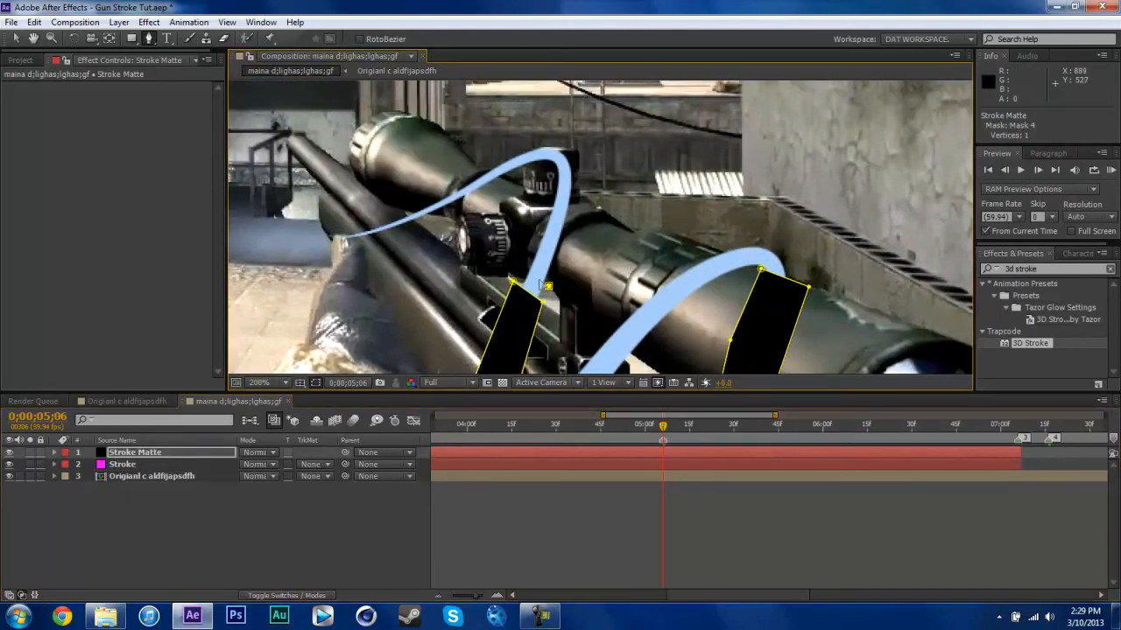
{"action": "left_click", "coordinate": [530, 277]}
{"action": "scroll", "coordinate": [516, 278], "scroll_direction": "up", "scroll_amount": 1}
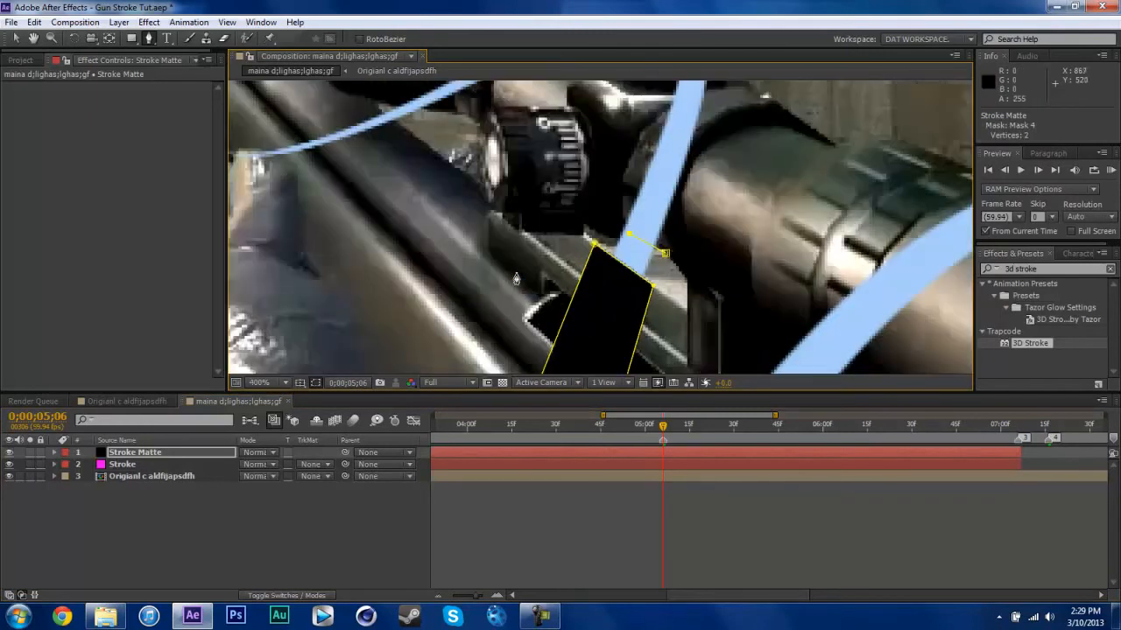
{"action": "mouse_move", "coordinate": [629, 235]}
{"action": "left_mouse_down"}
{"action": "mouse_move", "coordinate": [633, 244]}
{"action": "mouse_move", "coordinate": [612, 245]}
{"action": "left_mouse_up"}
{"action": "key", "text": "comma"}
{"action": "left_click", "coordinate": [629, 150]}
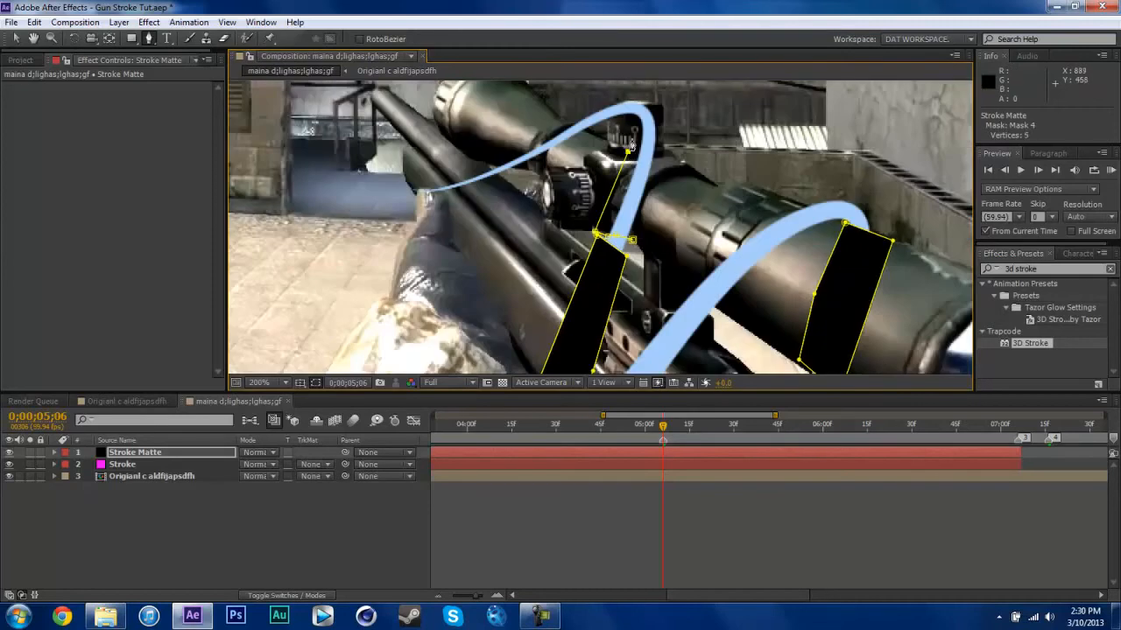
{"action": "left_click", "coordinate": [633, 103]}
{"action": "left_click", "coordinate": [643, 105]}
{"action": "left_click", "coordinate": [663, 156]}
{"action": "left_click", "coordinate": [658, 194]}
{"action": "left_click", "coordinate": [632, 239]}
Step: Reshape the Stroke layer's mask path by lengthening the curve handle of the point beside the scope turret
{"action": "left_click", "coordinate": [123, 464]}
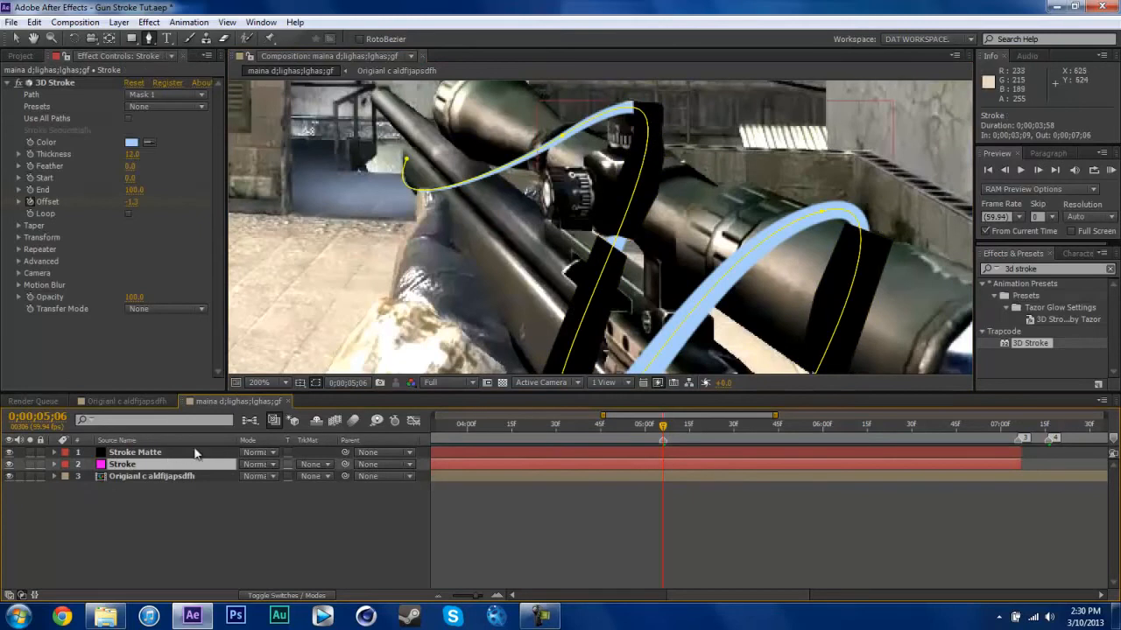
{"action": "scroll", "coordinate": [254, 329], "scroll_direction": "down", "scroll_amount": 1}
{"action": "left_click", "coordinate": [16, 38]}
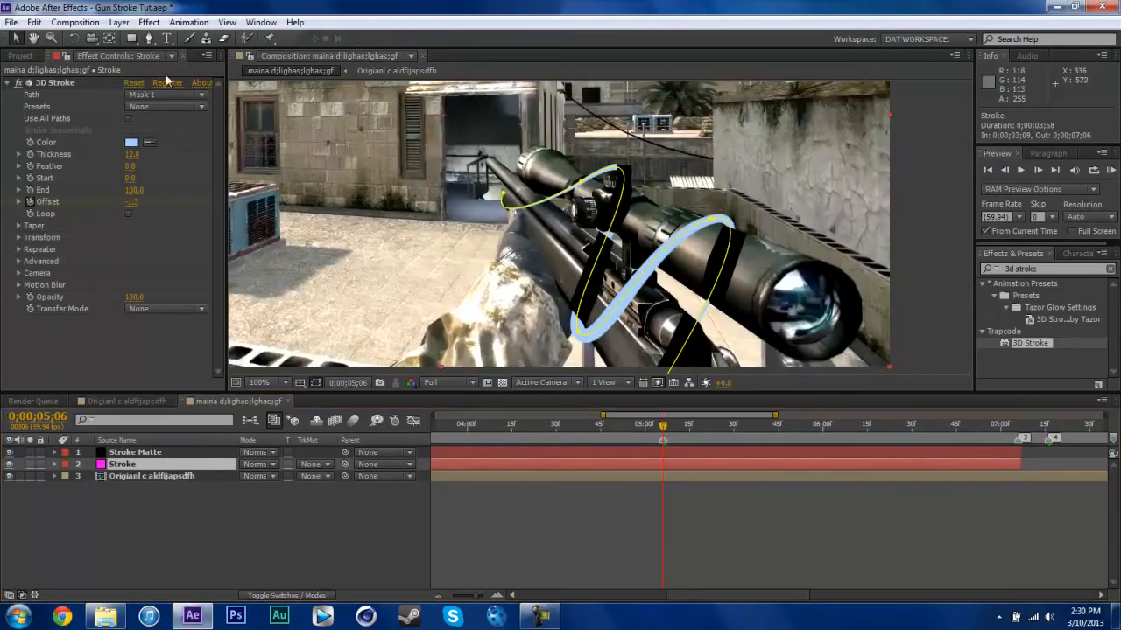
{"action": "left_click", "coordinate": [581, 181]}
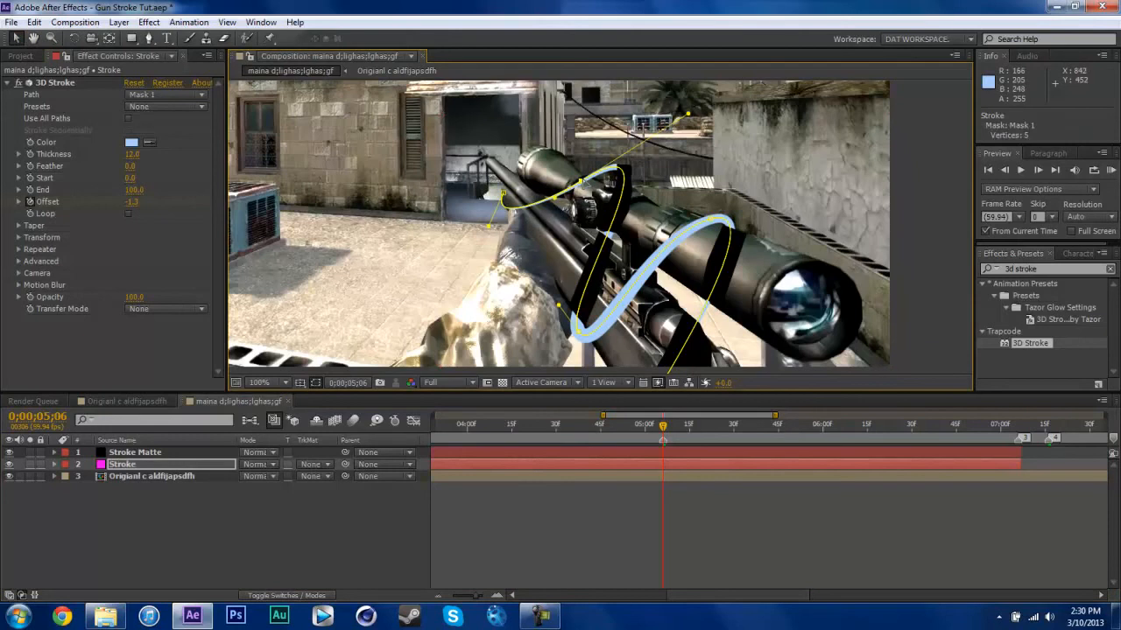
{"action": "left_click_drag", "start_coordinate": [688, 114], "coordinate": [701, 103]}
Step: Move the upper outer corner of the Stroke Matte's turret mask outward to cover the exposed edge of the reshaped stroke
{"action": "left_click", "coordinate": [131, 452]}
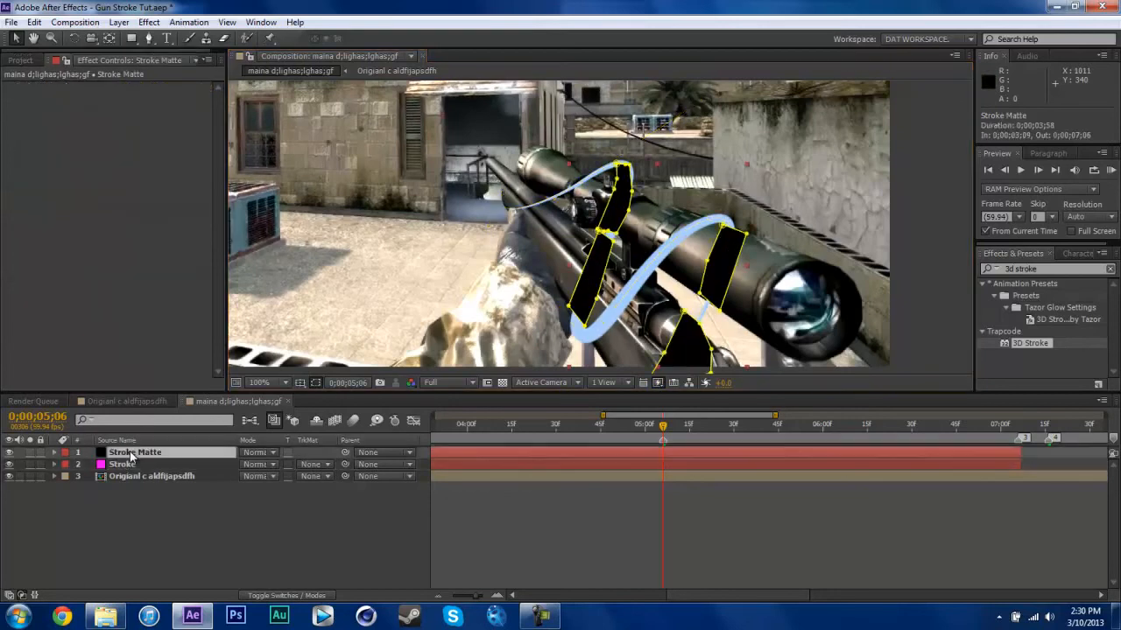
{"action": "scroll", "coordinate": [641, 181], "scroll_direction": "up", "scroll_amount": 1}
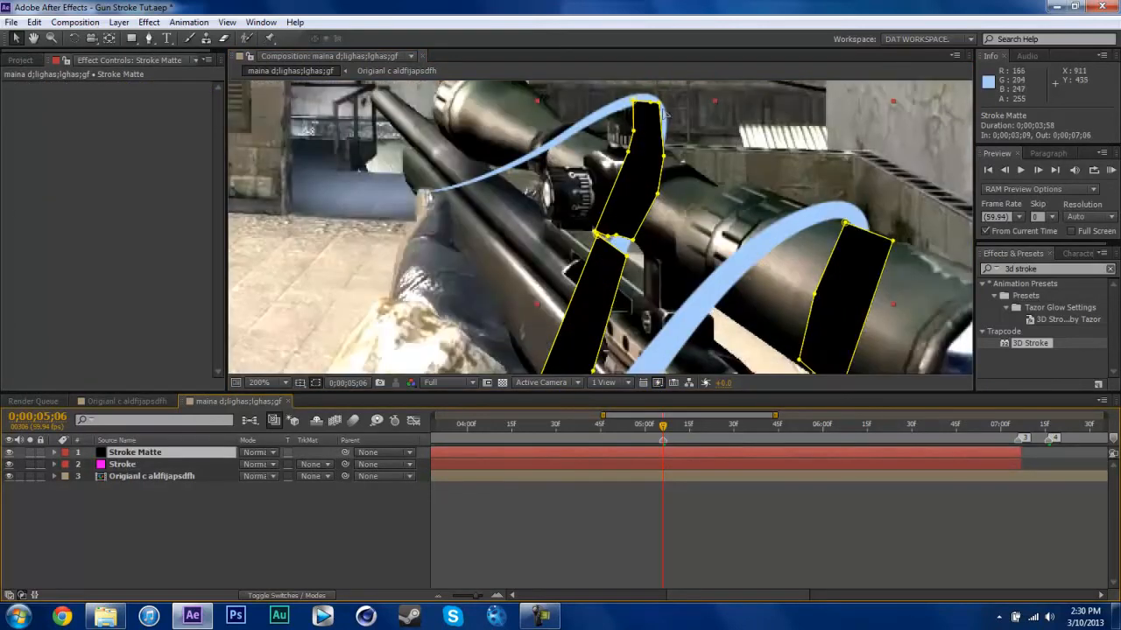
{"action": "left_click_drag", "start_coordinate": [659, 106], "coordinate": [670, 113]}
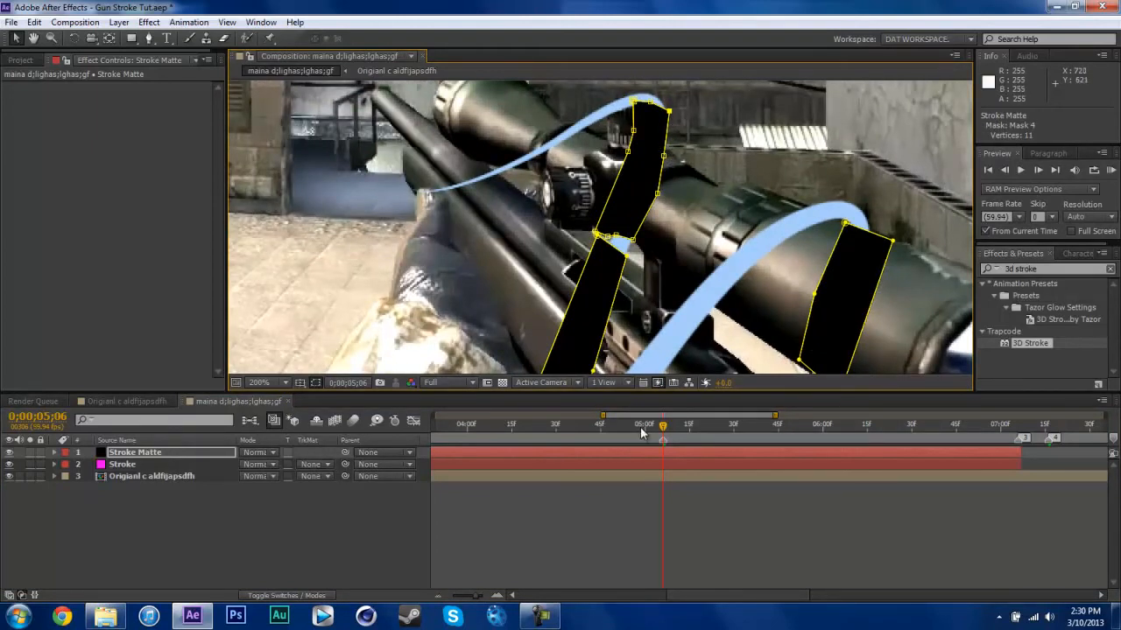
{"action": "left_click", "coordinate": [288, 505]}
Step: Set the Mask Feather of all four Stroke Matte masks to 3 pixels
{"action": "left_click", "coordinate": [143, 452]}
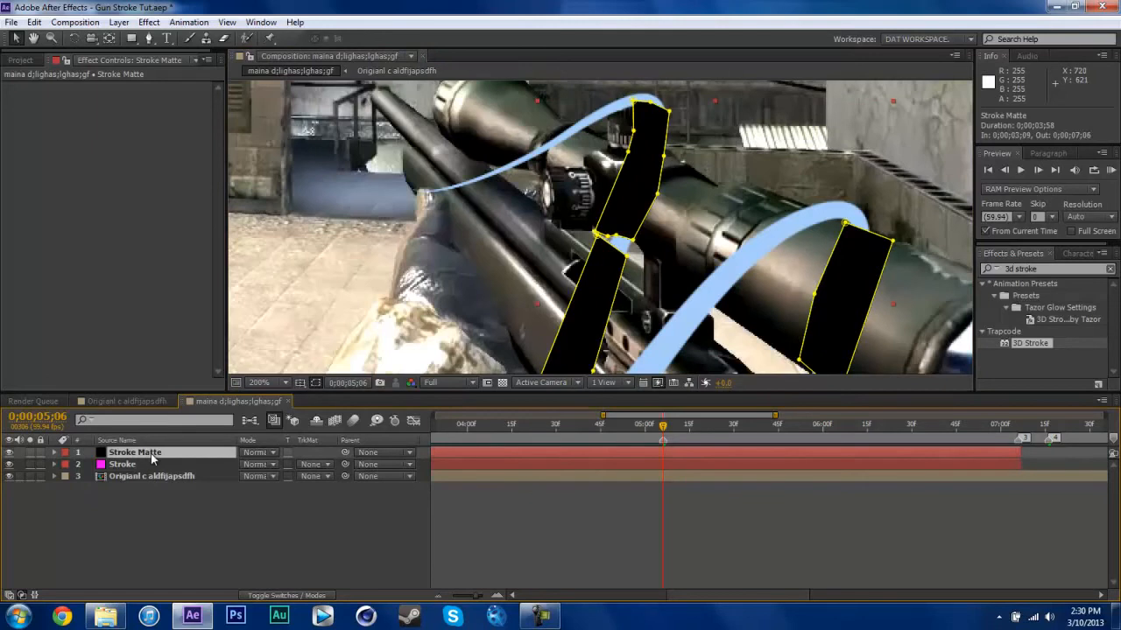
{"action": "key", "text": "f"}
{"action": "left_click", "coordinate": [107, 464]}
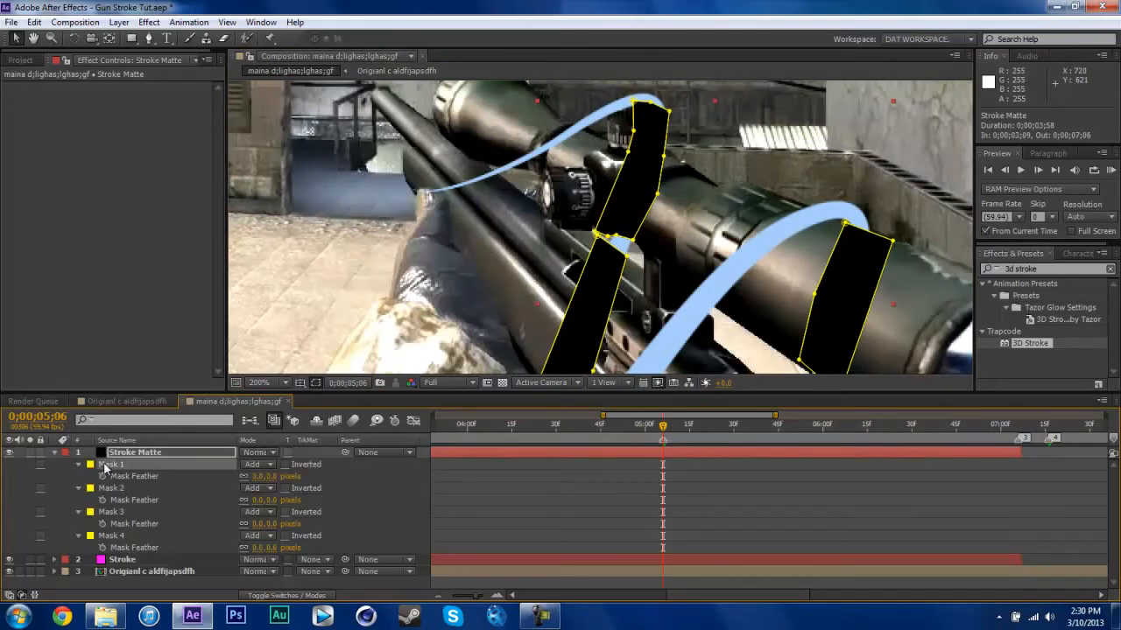
{"action": "left_click", "coordinate": [111, 535], "text": "shift"}
{"action": "left_click", "coordinate": [271, 477]}
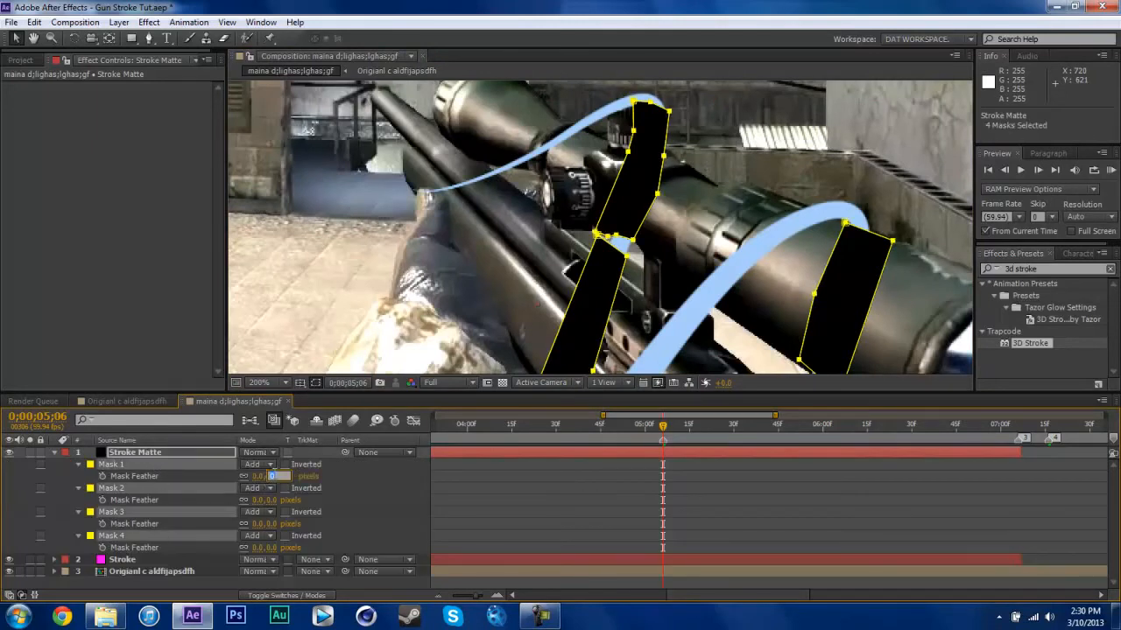
{"action": "type", "text": "5"}
{"action": "key", "text": "Return"}
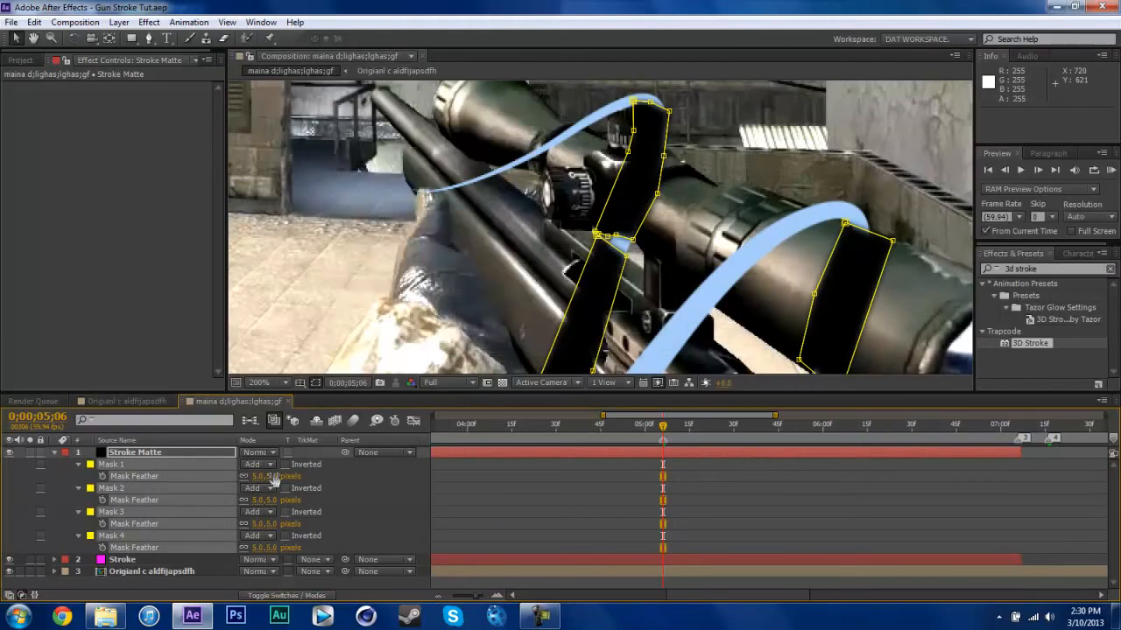
{"action": "left_click", "coordinate": [274, 476]}
{"action": "type", "text": "3"}
{"action": "key", "text": "Return"}
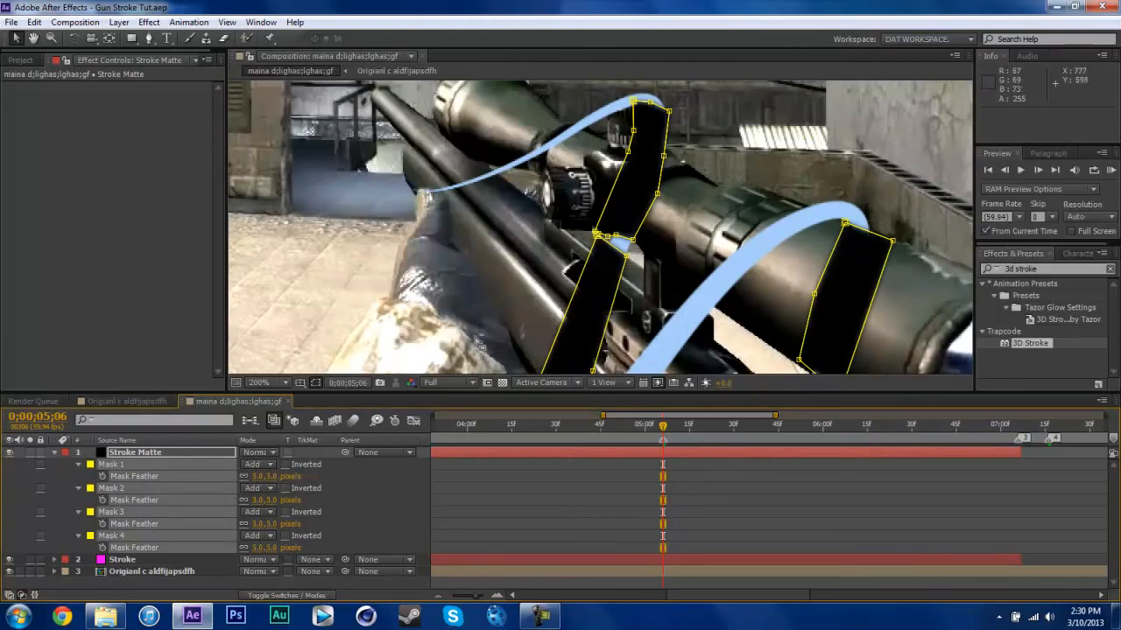
{"action": "left_click", "coordinate": [423, 503]}
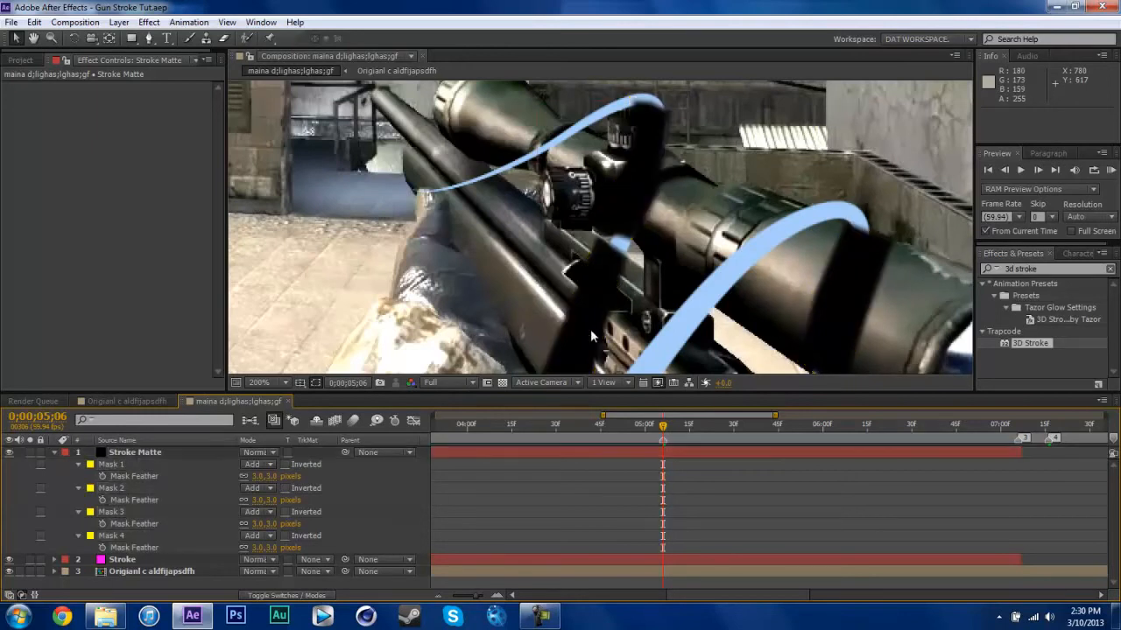
Step: Adjust the lower edge and outer side of Mask 4 and the upper outer corner of Mask 3 around the stroke gap below the scope
{"action": "left_click", "coordinate": [630, 224]}
{"action": "left_click_drag", "start_coordinate": [639, 241], "coordinate": [641, 249]}
{"action": "left_click_drag", "start_coordinate": [658, 194], "coordinate": [664, 194]}
{"action": "scroll", "coordinate": [595, 214], "scroll_direction": "up", "scroll_amount": 2}
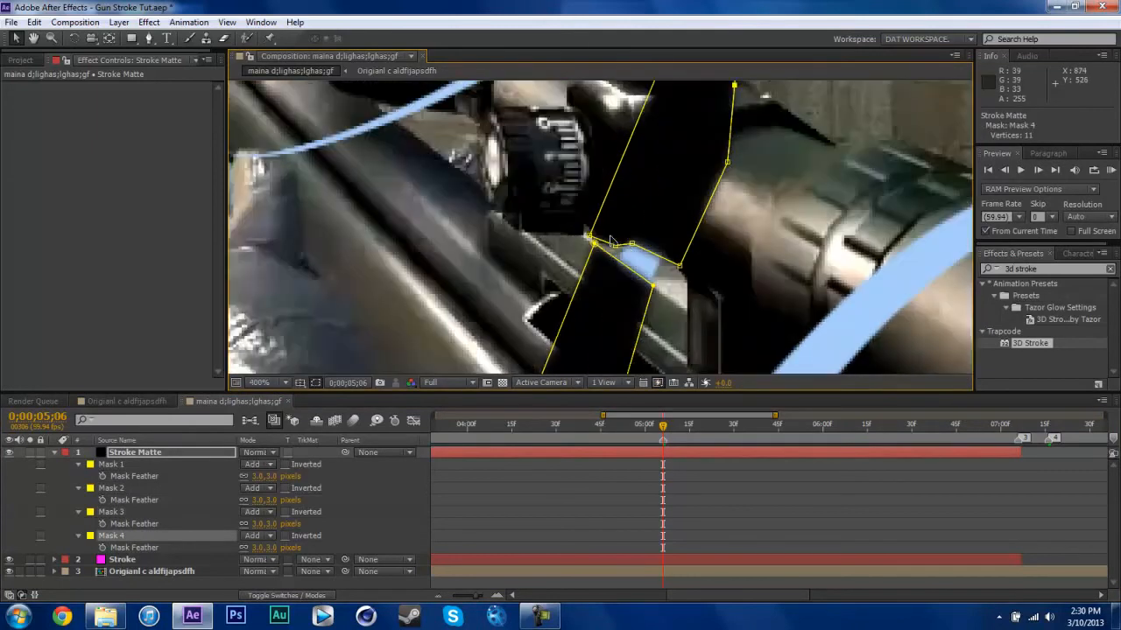
{"action": "left_click_drag", "start_coordinate": [615, 245], "coordinate": [589, 232]}
{"action": "left_click_drag", "start_coordinate": [653, 286], "coordinate": [660, 287]}
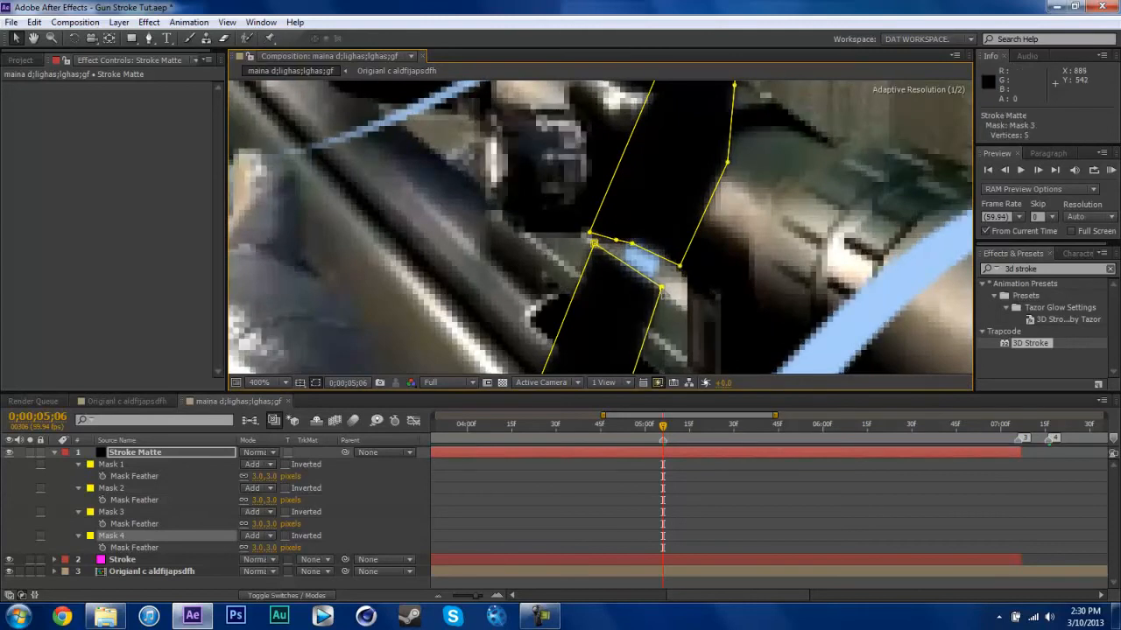
Step: Nudge two outer points of Mask 1 and the lower inner corner of Mask 2 to fit the short stroke segment between them
{"action": "scroll", "coordinate": [676, 308], "scroll_direction": "down", "scroll_amount": 3}
{"action": "scroll", "coordinate": [596, 234], "scroll_direction": "up", "scroll_amount": 3}
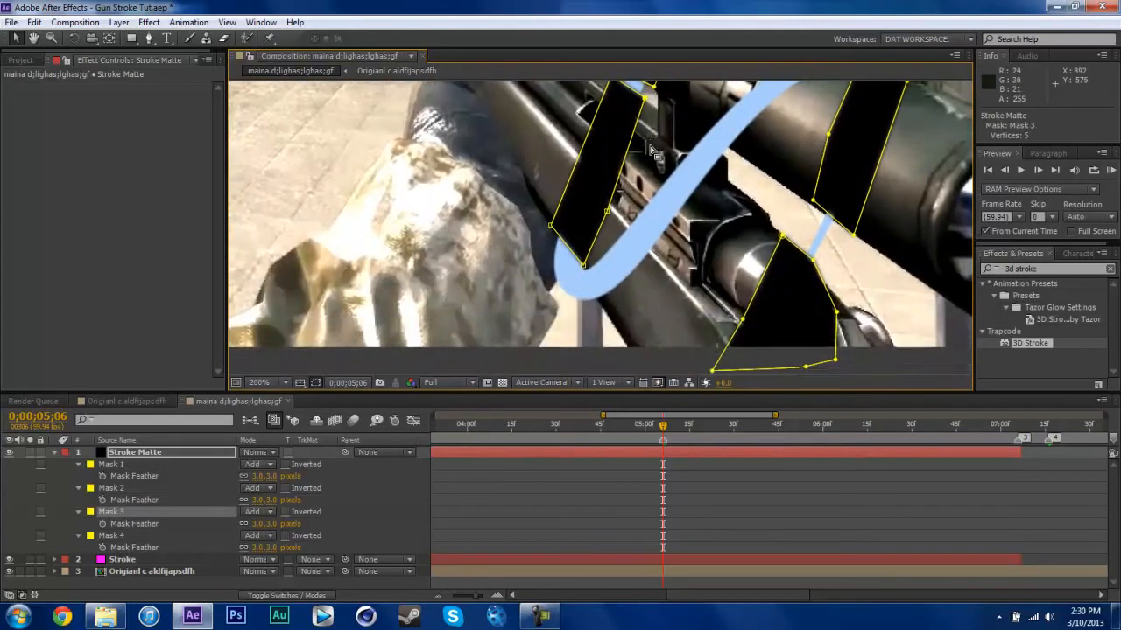
{"action": "scroll", "coordinate": [698, 283], "scroll_direction": "down", "scroll_amount": 2}
{"action": "left_click_drag", "start_coordinate": [760, 223], "coordinate": [595, 265]}
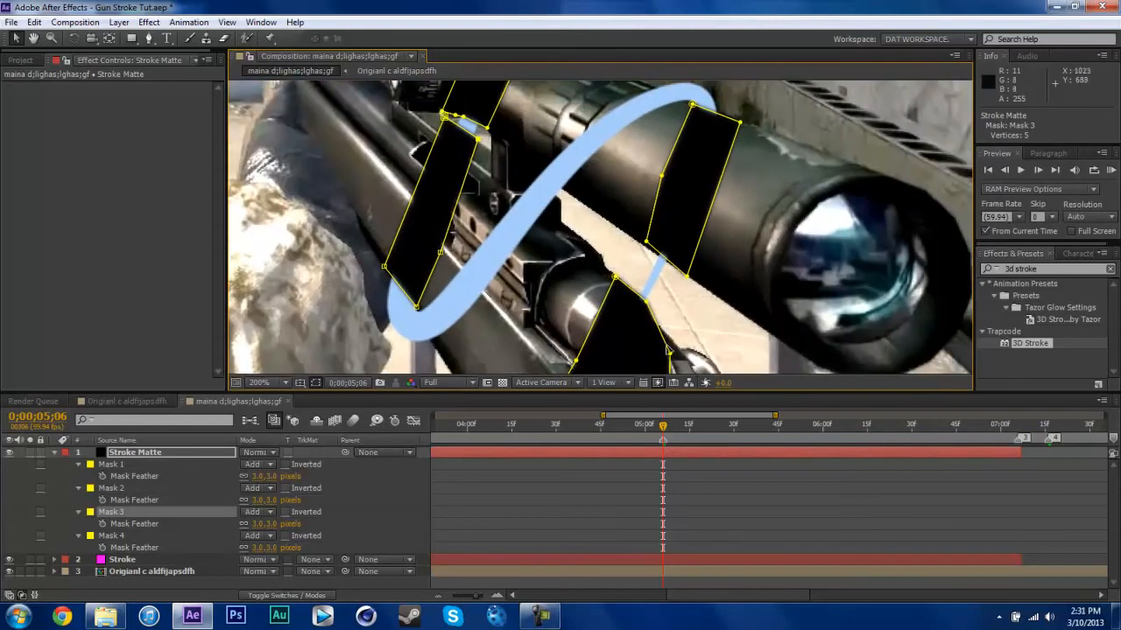
{"action": "left_click_drag", "start_coordinate": [670, 354], "coordinate": [678, 355]}
{"action": "left_click_drag", "start_coordinate": [646, 301], "coordinate": [645, 303]}
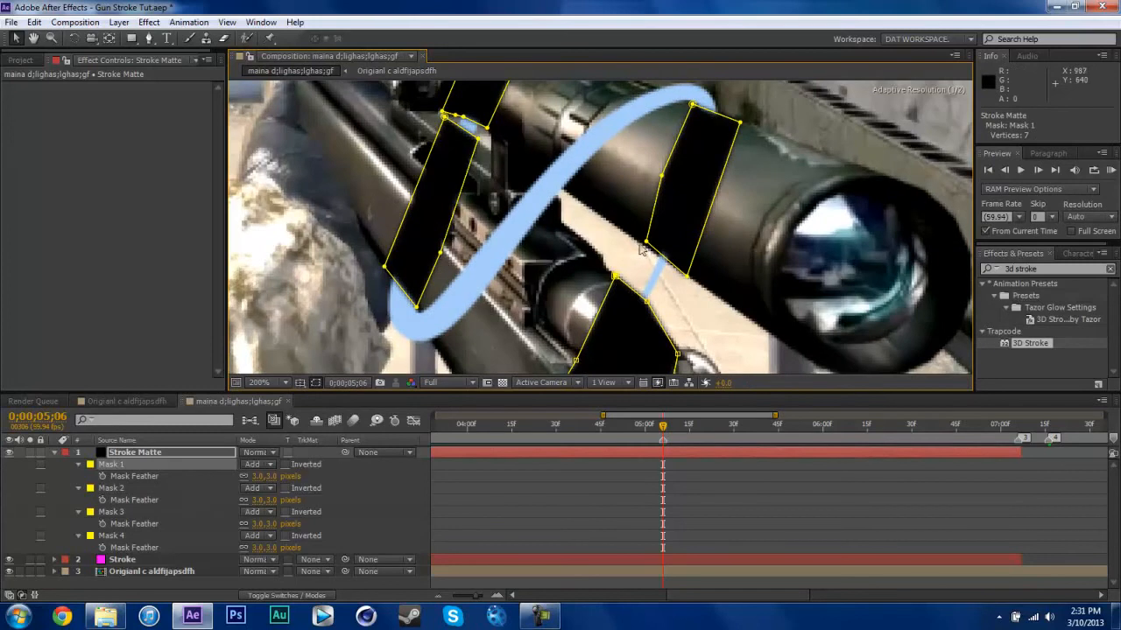
{"action": "left_click_drag", "start_coordinate": [646, 247], "coordinate": [641, 249]}
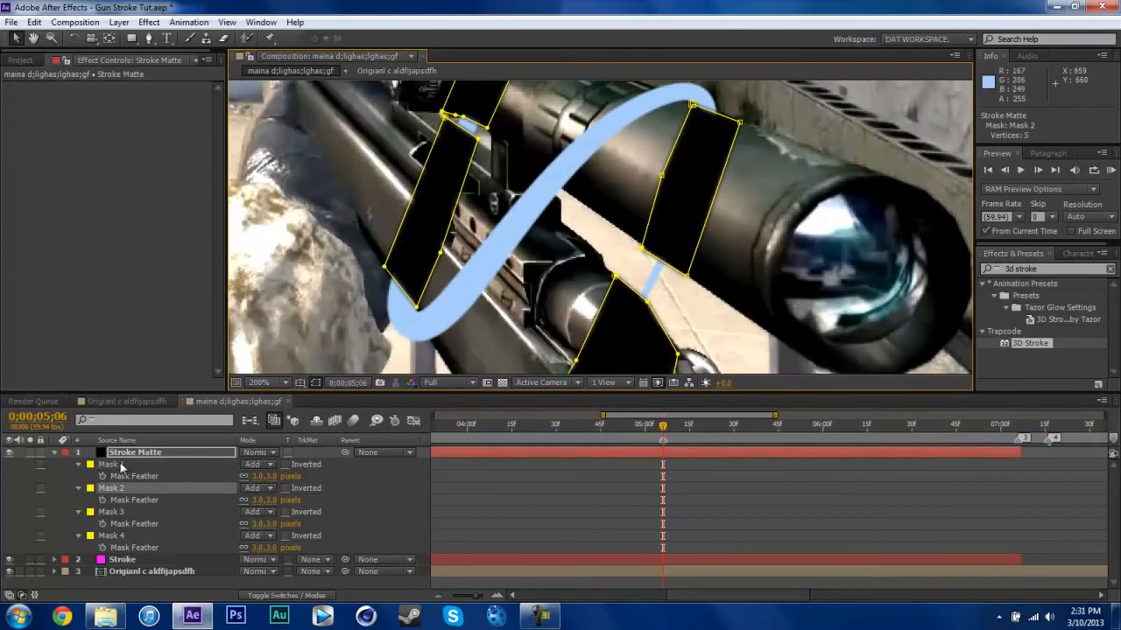
{"action": "left_click", "coordinate": [56, 452]}
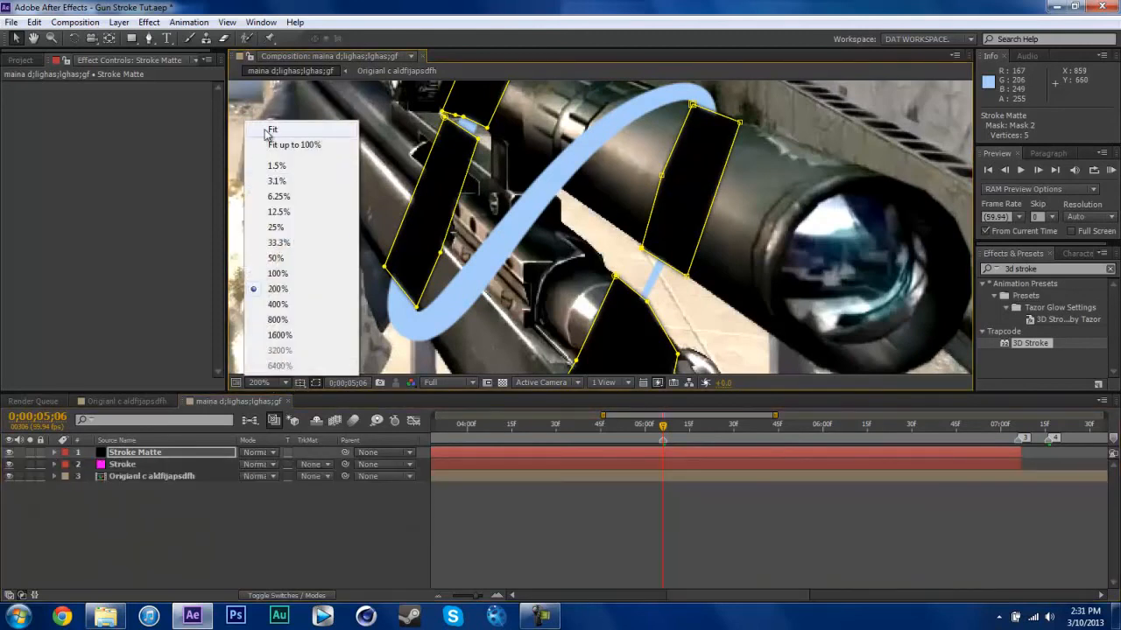
Step: At 0;00;05;45, move the outer upper corner of Mask 4 outward beside the scope turret
{"action": "left_click", "coordinate": [270, 130]}
{"action": "mouse_move", "coordinate": [671, 429]}
{"action": "left_mouse_down"}
{"action": "mouse_move", "coordinate": [802, 430]}
{"action": "mouse_move", "coordinate": [778, 436]}
{"action": "left_mouse_up"}
{"action": "scroll", "coordinate": [728, 273], "scroll_direction": "up", "scroll_amount": 2}
{"action": "scroll", "coordinate": [795, 287], "scroll_direction": "down", "scroll_amount": 1}
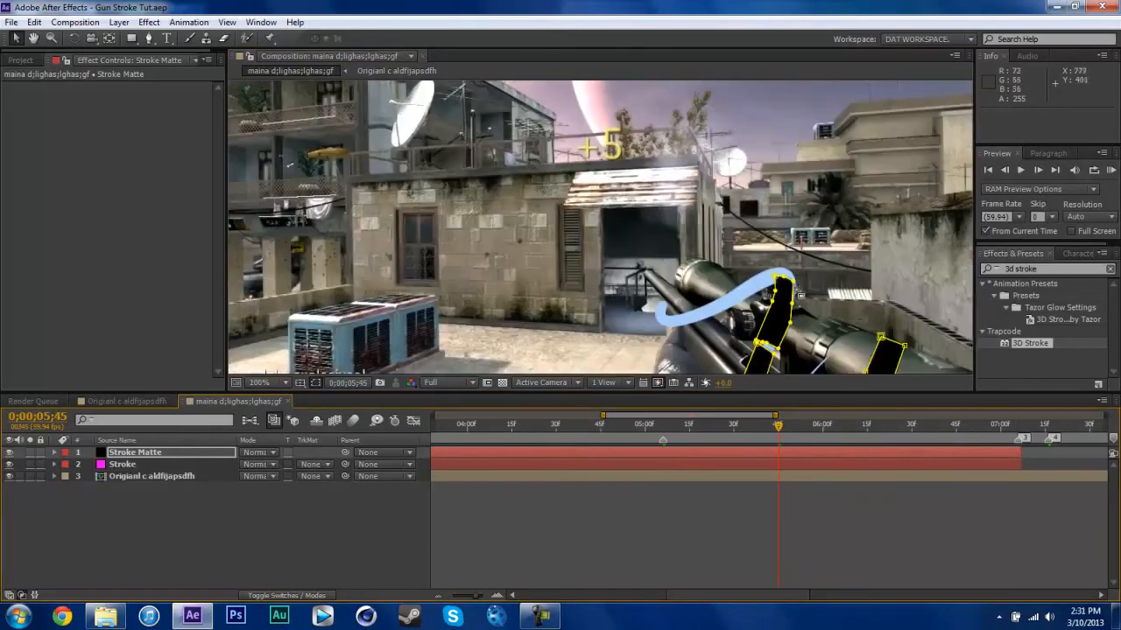
{"action": "left_click_drag", "start_coordinate": [795, 285], "coordinate": [722, 246]}
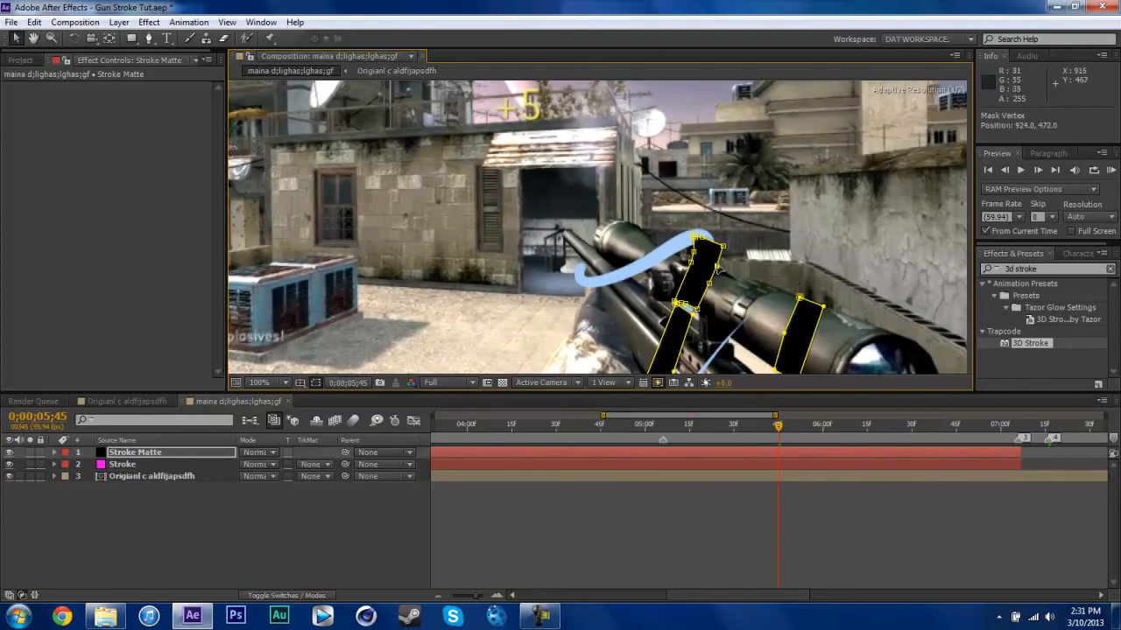
Step: At 0;00;05;06, draw a fifth closed mask with five points on the Stroke Matte layer over the front of the rifle barrel
{"action": "mouse_move", "coordinate": [777, 426]}
{"action": "left_mouse_down"}
{"action": "mouse_move", "coordinate": [626, 435]}
{"action": "mouse_move", "coordinate": [782, 411]}
{"action": "mouse_move", "coordinate": [786, 421]}
{"action": "mouse_move", "coordinate": [695, 431]}
{"action": "left_mouse_up"}
{"action": "scroll", "coordinate": [597, 281], "scroll_direction": "up", "scroll_amount": 1}
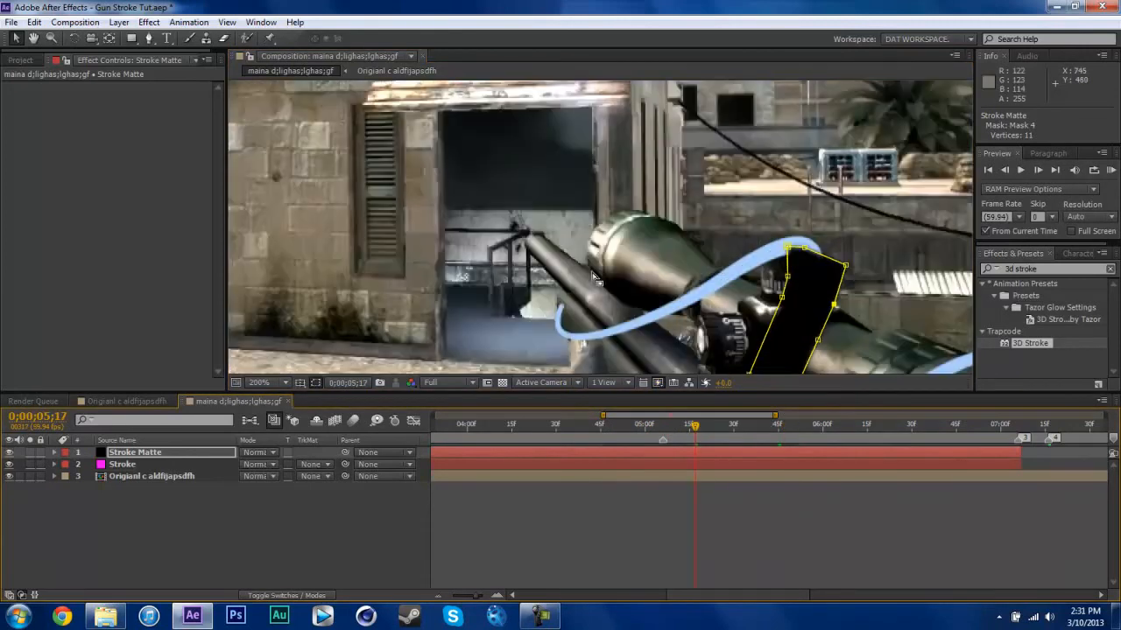
{"action": "key", "text": "Page_Up"}
{"action": "key", "text": "Page_Up"}
{"action": "key", "text": "Page_Up"}
{"action": "key", "text": "Page_Up"}
{"action": "key", "text": "Page_Up"}
{"action": "key", "text": "Page_Up"}
{"action": "key", "text": "Page_Up"}
{"action": "key", "text": "Page_Up"}
{"action": "key", "text": "Page_Up"}
{"action": "key", "text": "Page_Up"}
{"action": "key", "text": "Page_Up"}
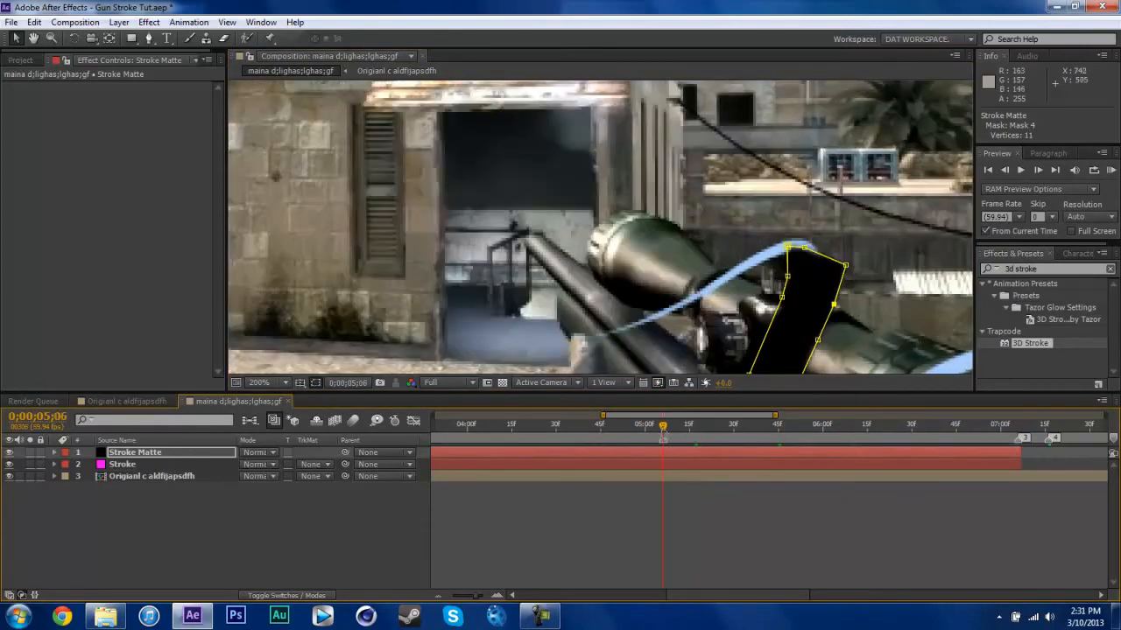
{"action": "left_click", "coordinate": [149, 39]}
{"action": "left_click", "coordinate": [560, 306]}
{"action": "left_click", "coordinate": [568, 330]}
{"action": "left_click", "coordinate": [598, 322]}
{"action": "left_click", "coordinate": [608, 303]}
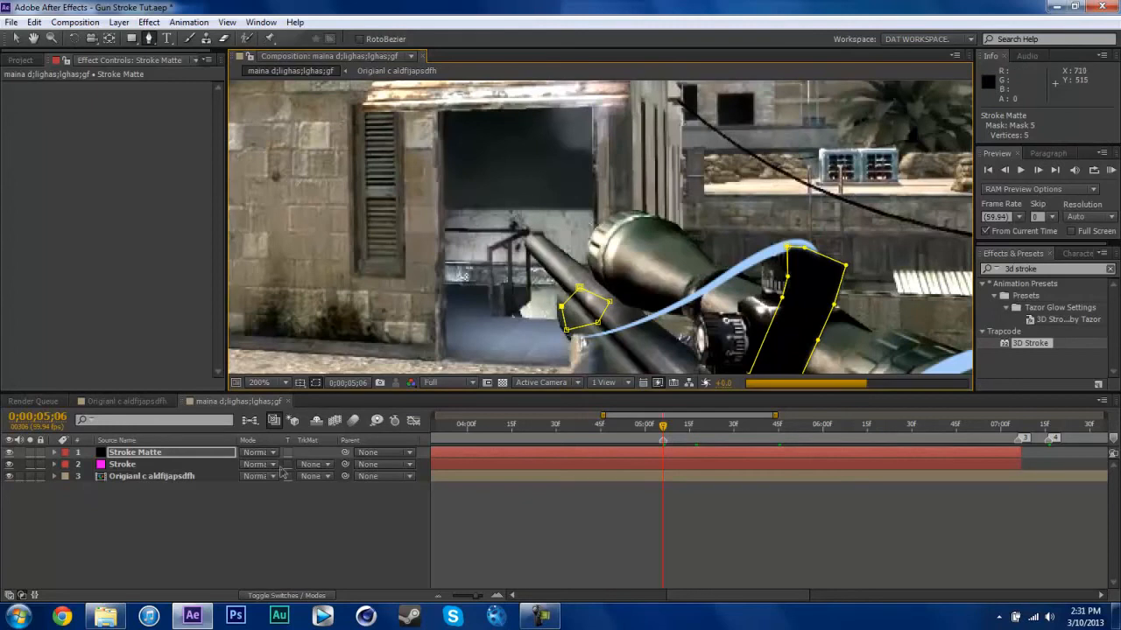
{"action": "left_click", "coordinate": [561, 306]}
Step: Set the Mask Feather of Mask 5 on the Stroke Matte layer to 3 pixels
{"action": "left_click", "coordinate": [165, 457]}
{"action": "key", "text": "f"}
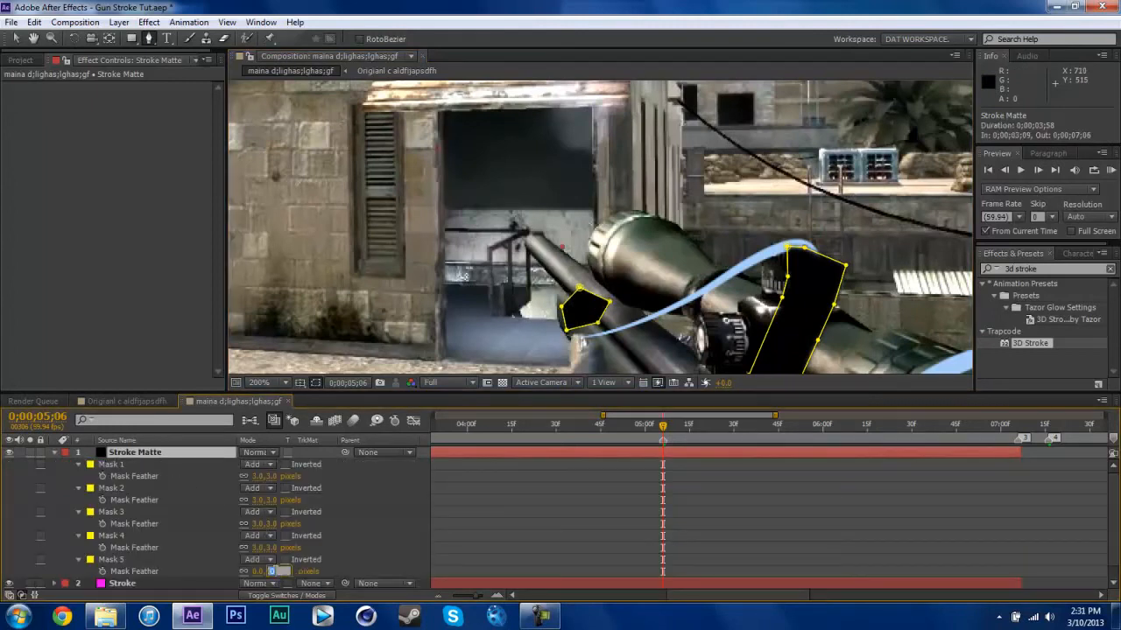
{"action": "type", "text": "3"}
{"action": "key", "text": "Return"}
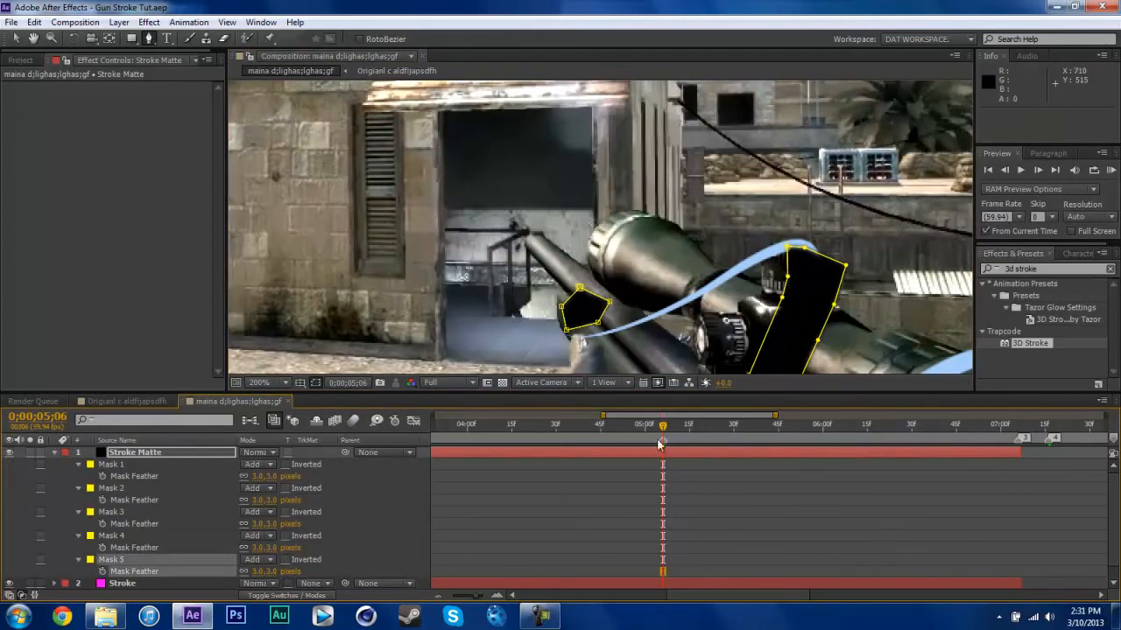
Step: At 0;00;05;24, reshape Mask 5 by moving its left-hand points outward along the barrel and its right-hand points inward
{"action": "left_click_drag", "start_coordinate": [665, 428], "coordinate": [716, 429]}
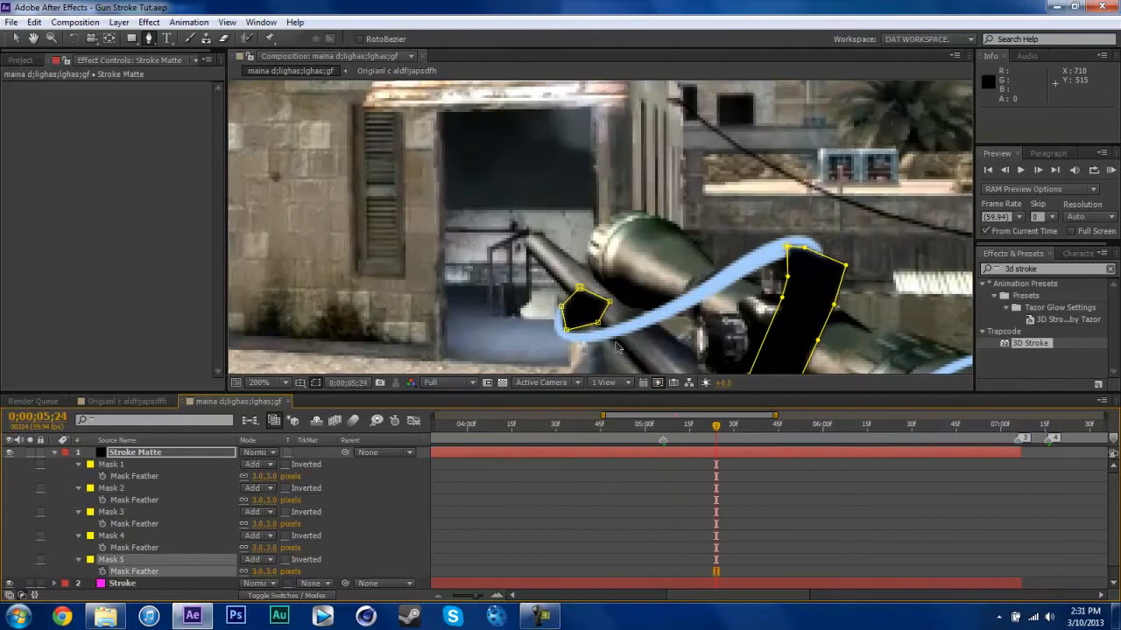
{"action": "left_click_drag", "start_coordinate": [562, 308], "coordinate": [570, 281]}
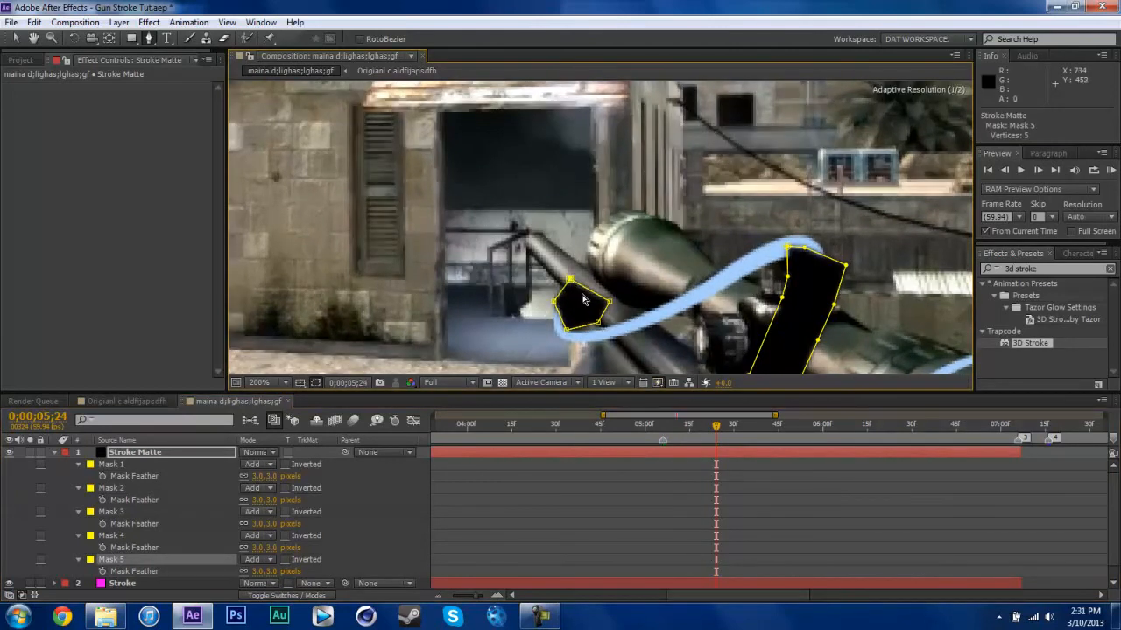
{"action": "left_click_drag", "start_coordinate": [598, 322], "coordinate": [597, 287]}
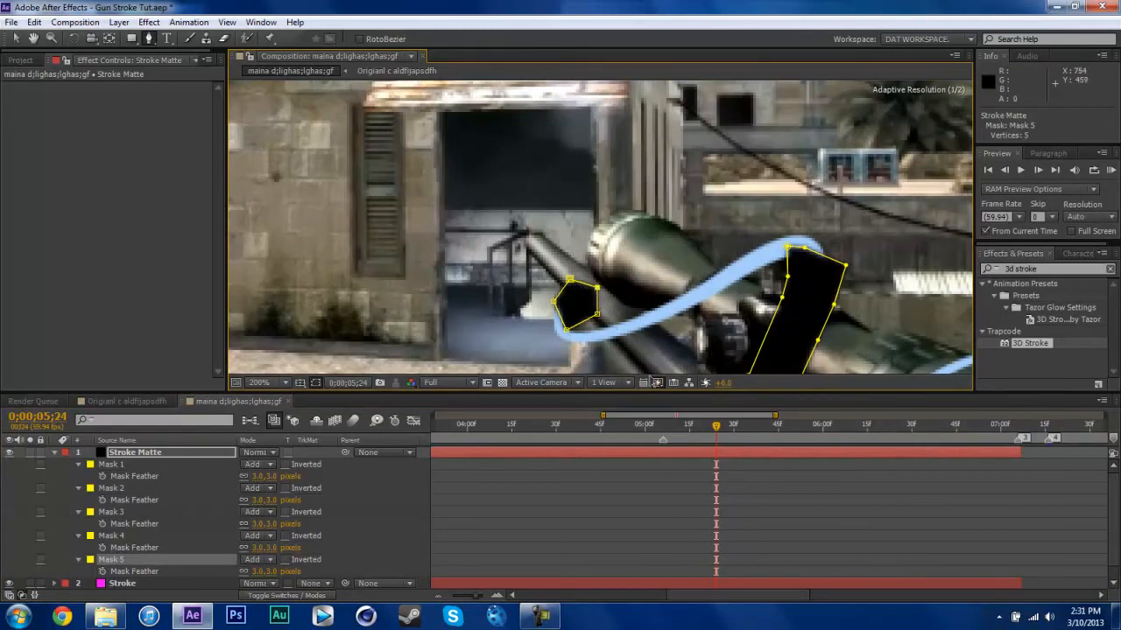
Step: At 0;00;06;03, refit Mask 5 to the thicker stroke by moving its upper left points outward and its lower points up along the barrel
{"action": "mouse_move", "coordinate": [720, 429]}
{"action": "left_mouse_down"}
{"action": "mouse_move", "coordinate": [840, 427]}
{"action": "mouse_move", "coordinate": [805, 427]}
{"action": "mouse_move", "coordinate": [831, 427]}
{"action": "left_mouse_up"}
{"action": "left_click_drag", "start_coordinate": [554, 301], "coordinate": [567, 271]}
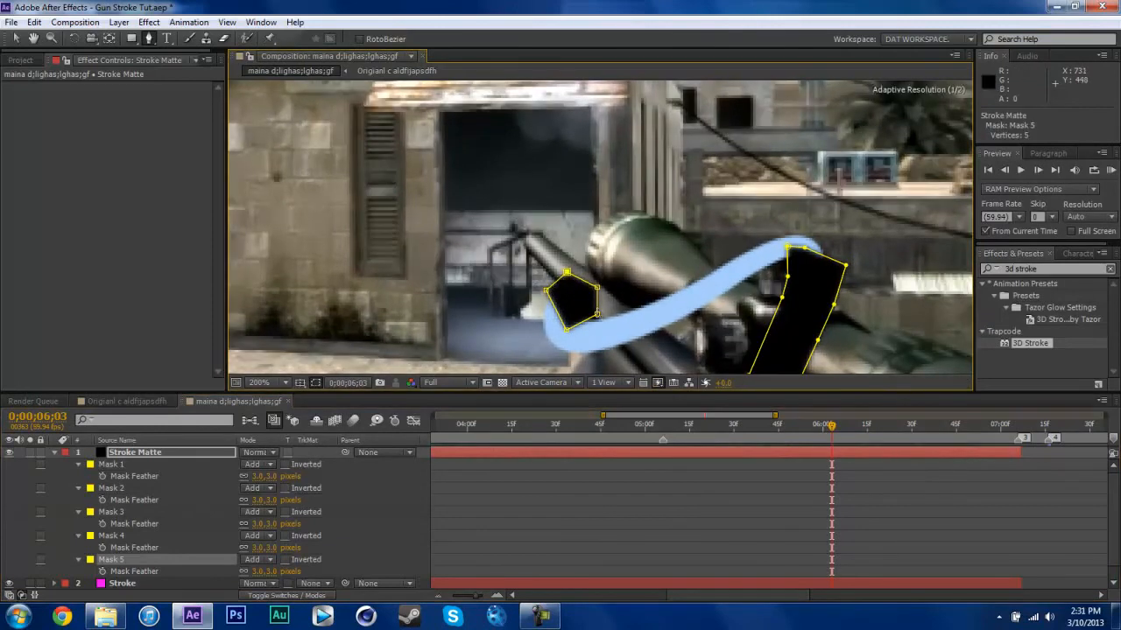
{"action": "mouse_move", "coordinate": [597, 314]}
{"action": "left_mouse_down"}
{"action": "mouse_move", "coordinate": [596, 298]}
{"action": "mouse_move", "coordinate": [576, 315]}
{"action": "left_mouse_up"}
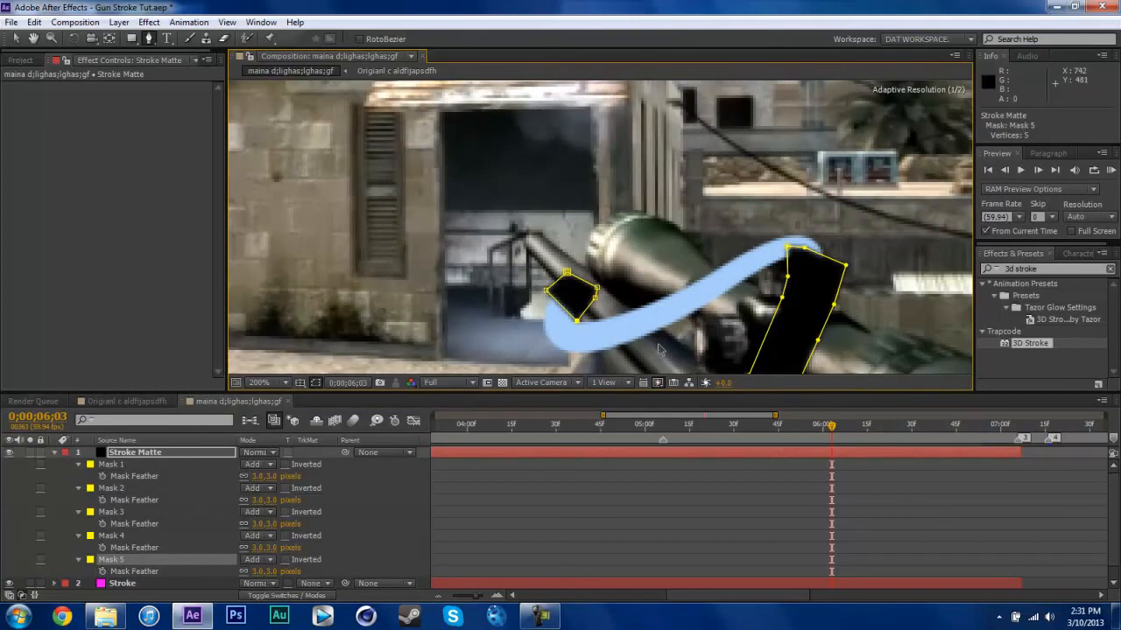
{"action": "left_click_drag", "start_coordinate": [577, 321], "coordinate": [580, 324]}
{"action": "left_click_drag", "start_coordinate": [546, 290], "coordinate": [547, 289]}
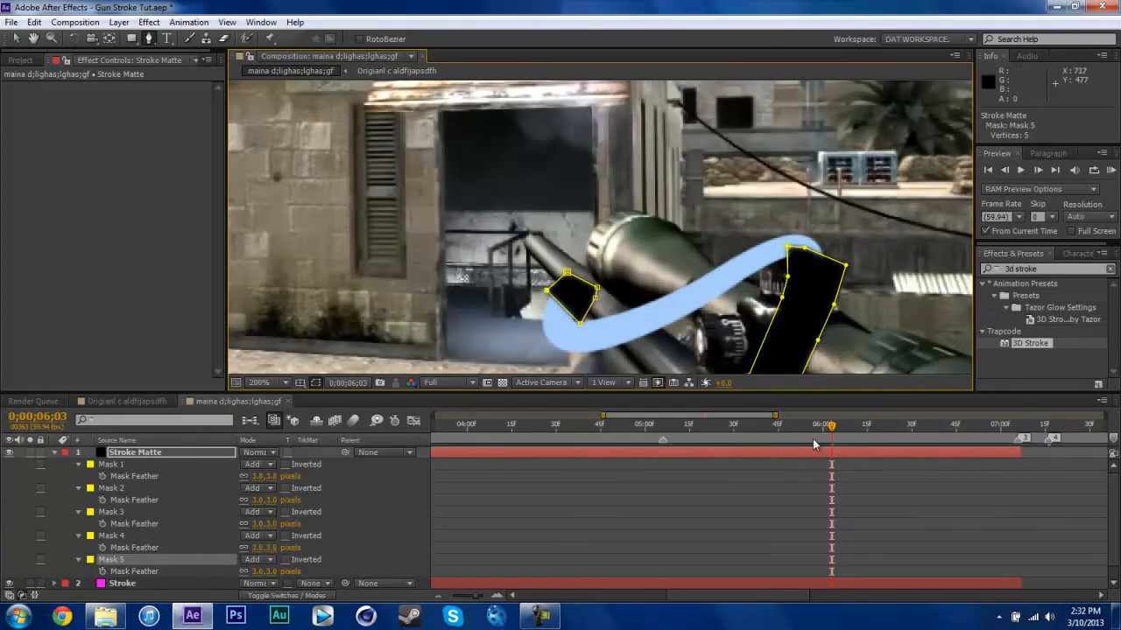
Step: Move the left corner of Mask 5 slightly inward at 0;00;06;40, and return to 0;00;05;16
{"action": "left_click_drag", "start_coordinate": [831, 427], "coordinate": [941, 431]}
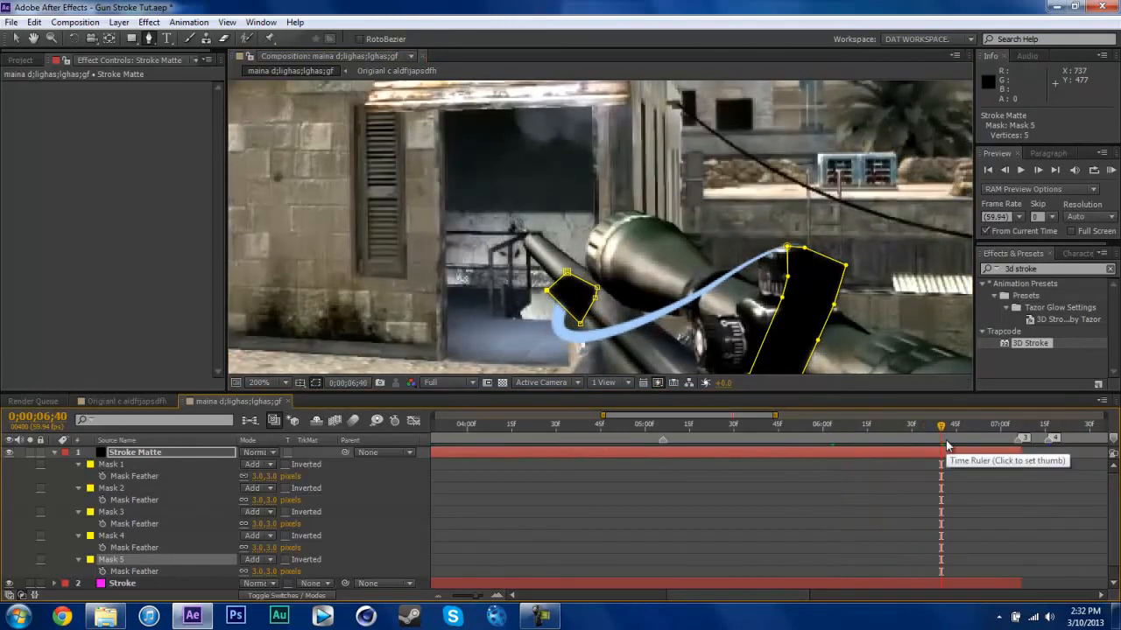
{"action": "left_click_drag", "start_coordinate": [547, 291], "coordinate": [551, 288]}
{"action": "mouse_move", "coordinate": [941, 429]}
{"action": "left_mouse_down"}
{"action": "mouse_move", "coordinate": [993, 429]}
{"action": "mouse_move", "coordinate": [534, 451]}
{"action": "mouse_move", "coordinate": [693, 452]}
{"action": "left_mouse_up"}
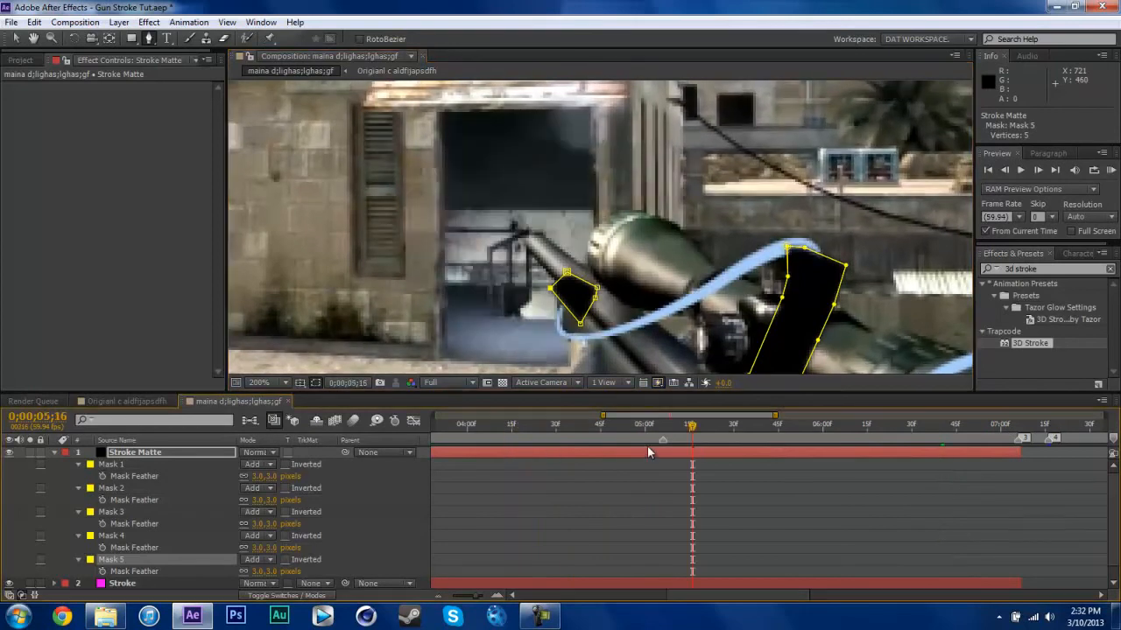
Step: Set the 3D Stroke Thickness on the Stroke layer to 10
{"action": "left_click", "coordinate": [54, 452]}
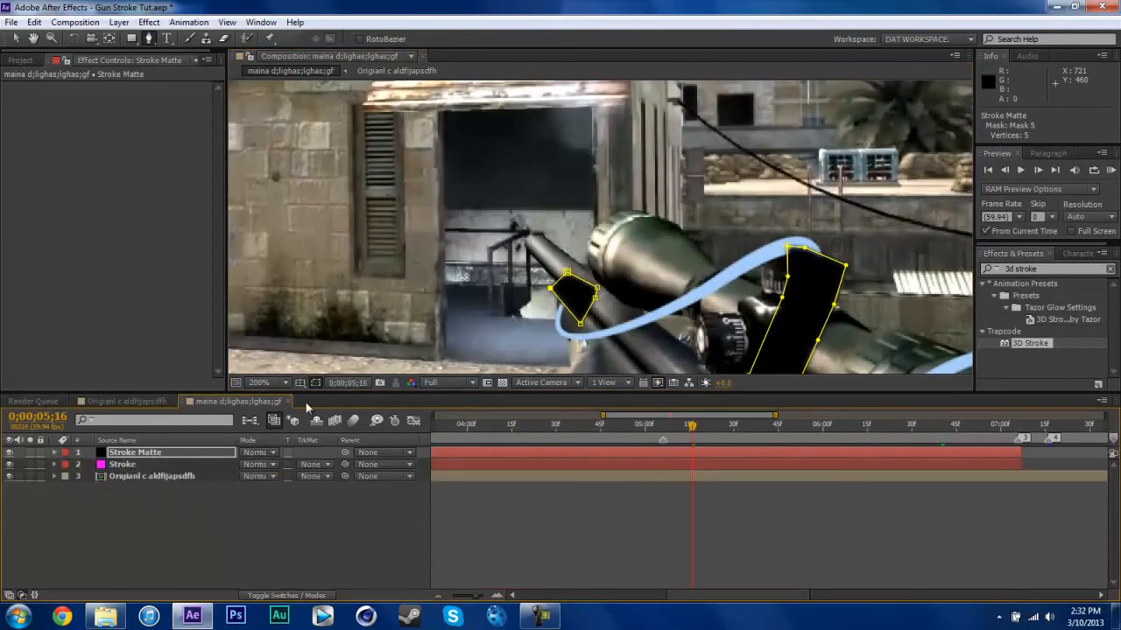
{"action": "left_click", "coordinate": [268, 382]}
{"action": "left_click", "coordinate": [271, 130]}
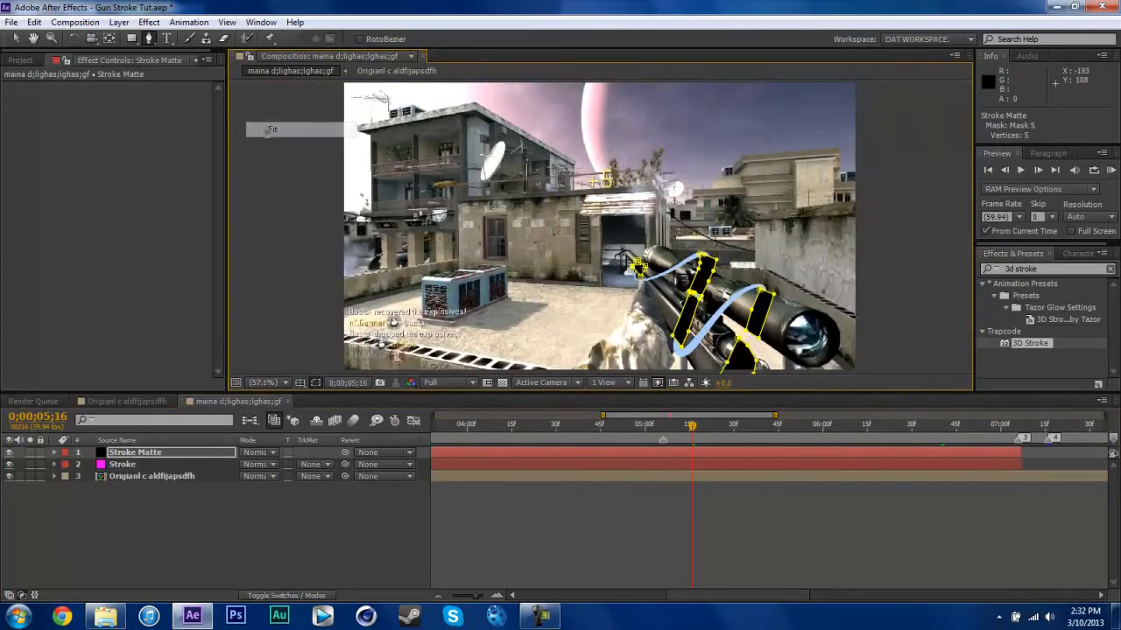
{"action": "left_click", "coordinate": [135, 464]}
{"action": "left_click", "coordinate": [131, 155]}
{"action": "key", "text": "Return"}
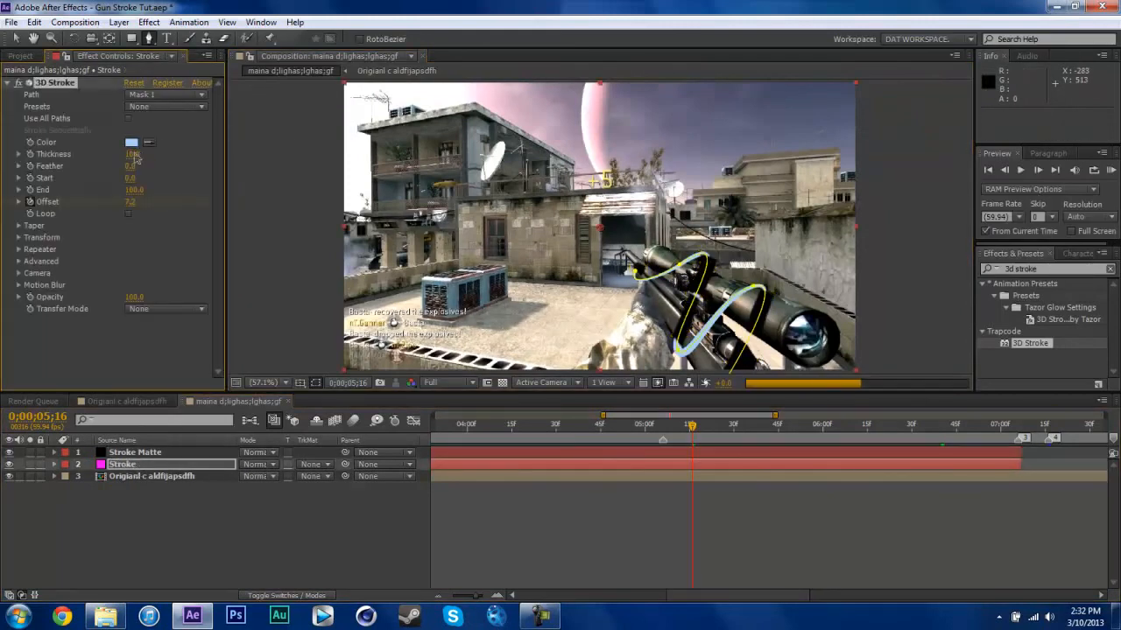
{"action": "left_click", "coordinate": [106, 499]}
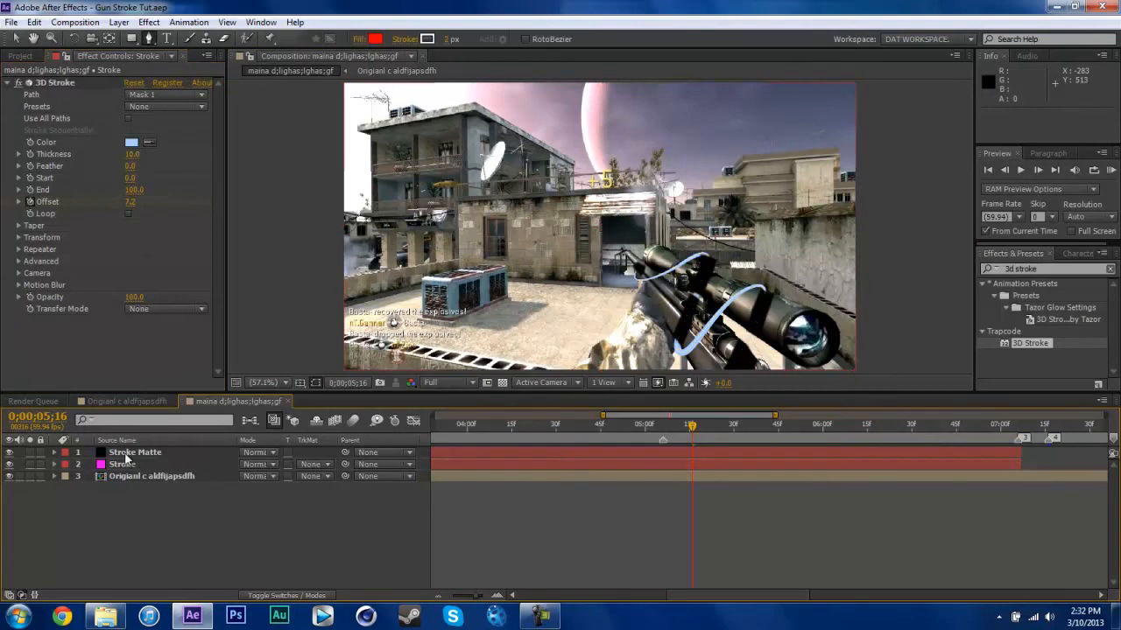
Step: Set the Stroke layer's track matte to Alpha Inverted Matte "Stroke Matte"
{"action": "left_click", "coordinate": [131, 453]}
{"action": "left_click", "coordinate": [312, 465]}
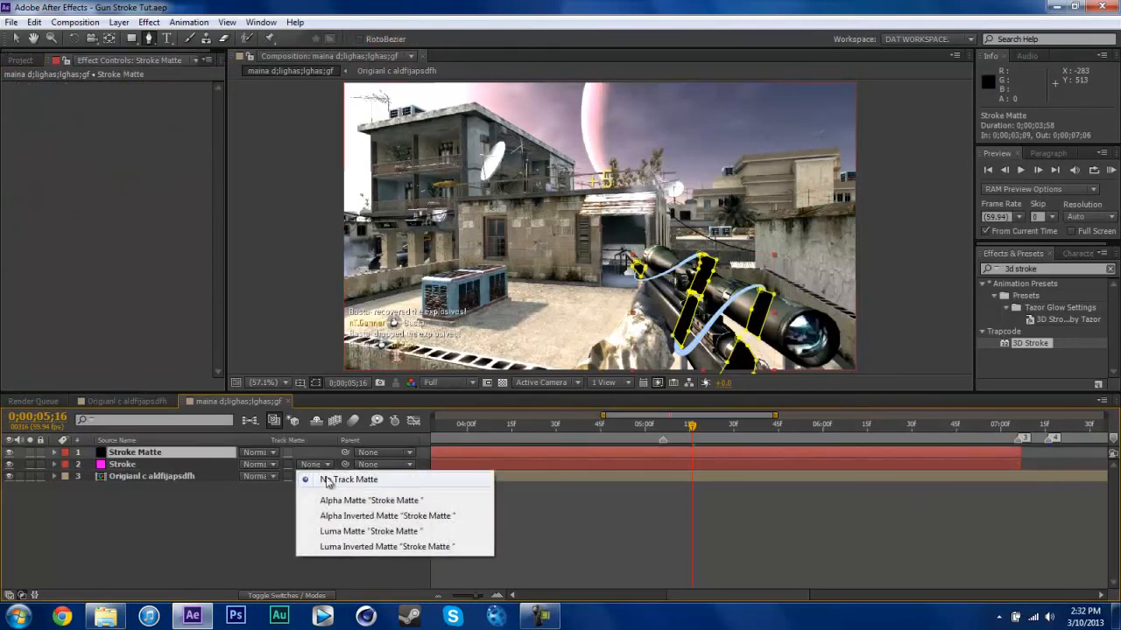
{"action": "left_click", "coordinate": [345, 515]}
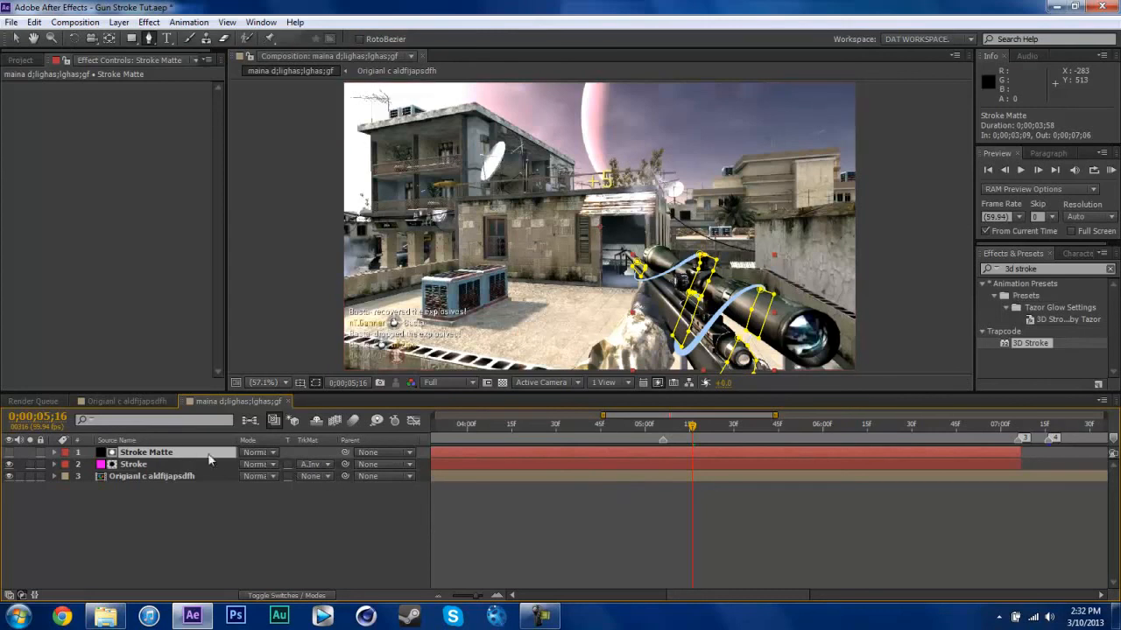
Step: Inspect the matted stroke around the gun up close and across the frames from the Stroke layer's start to 0;00;05;24
{"action": "scroll", "coordinate": [758, 336], "scroll_direction": "up", "scroll_amount": 2}
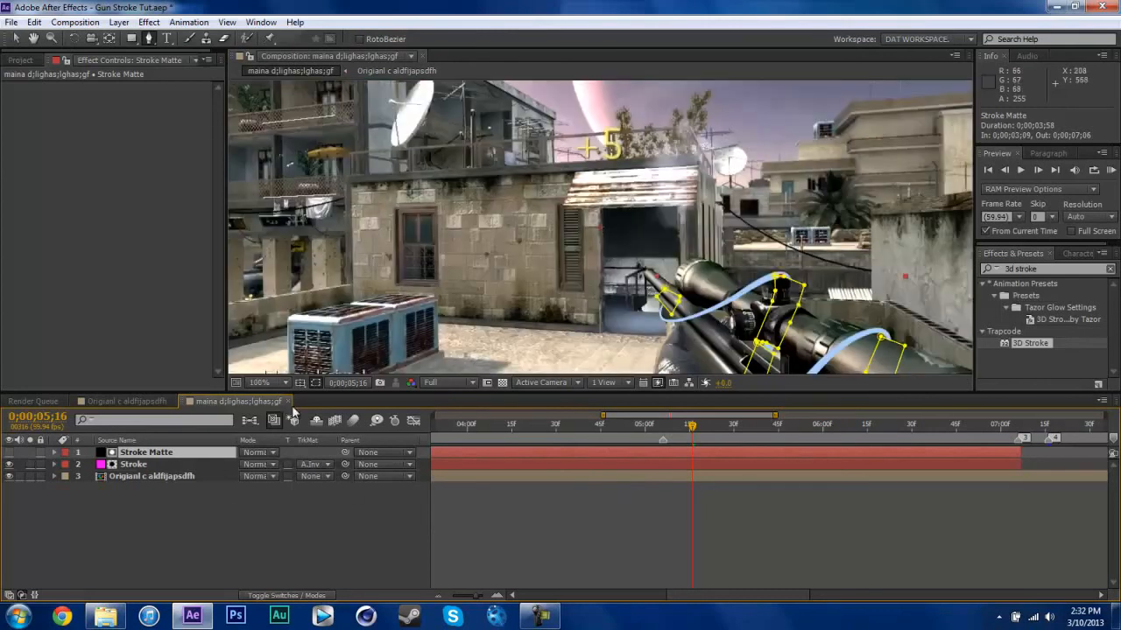
{"action": "key", "text": "v"}
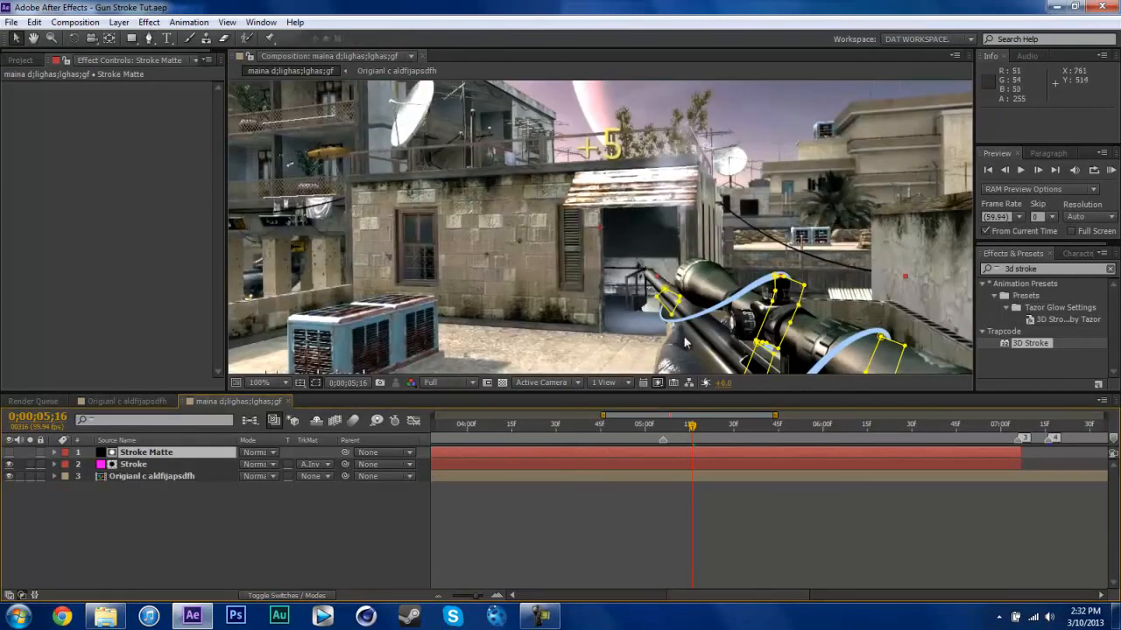
{"action": "left_click", "coordinate": [281, 383]}
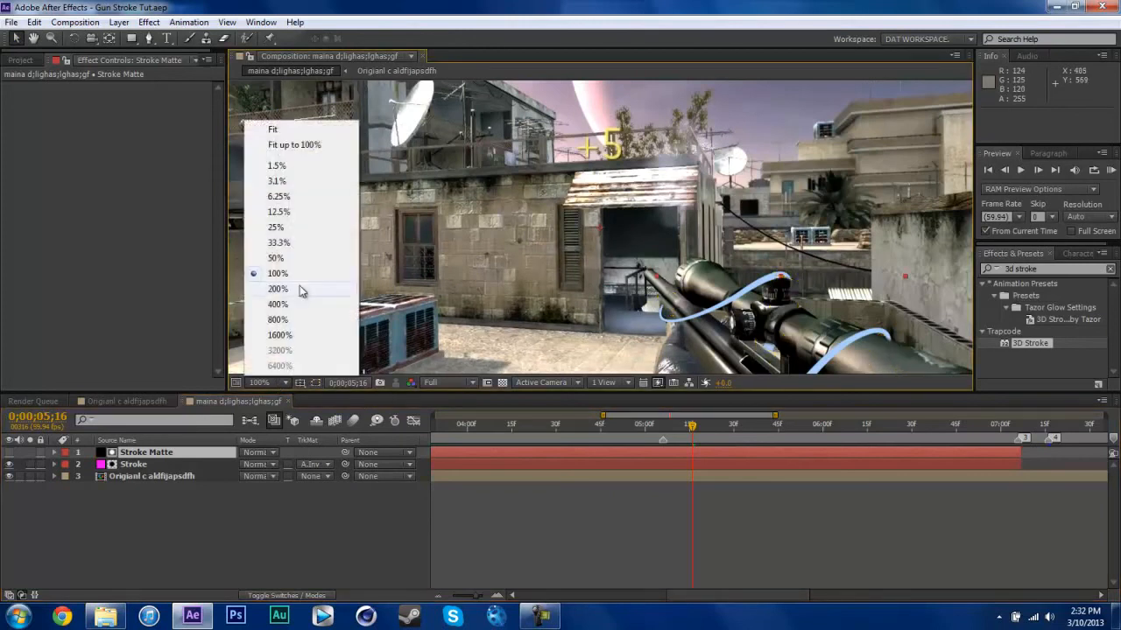
{"action": "left_click", "coordinate": [274, 130]}
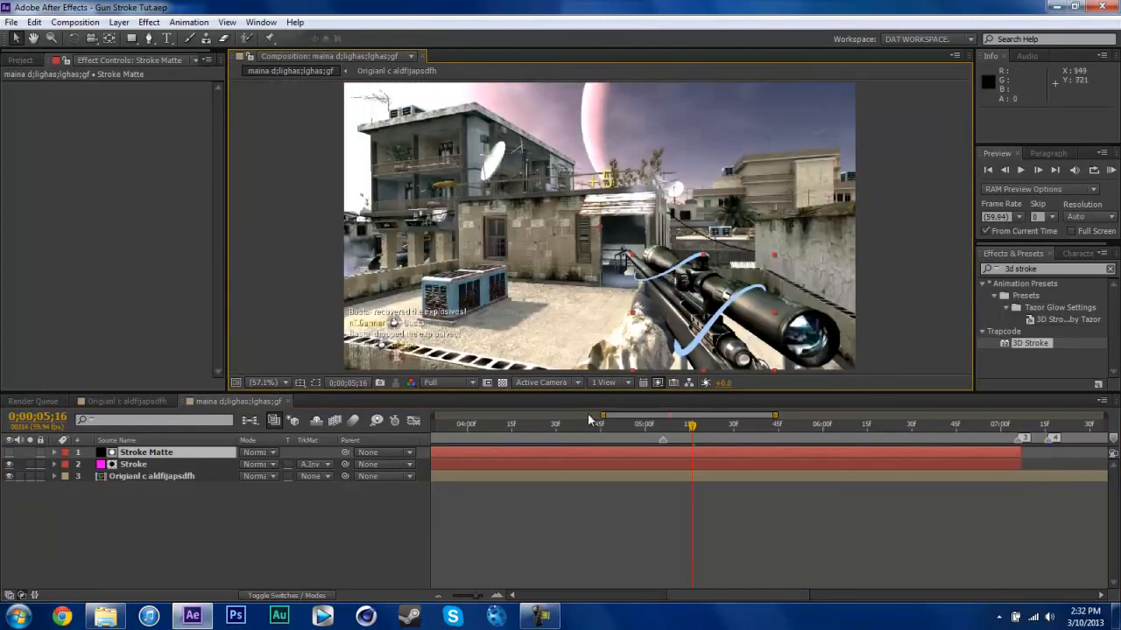
{"action": "left_click_drag", "start_coordinate": [604, 417], "coordinate": [502, 417]}
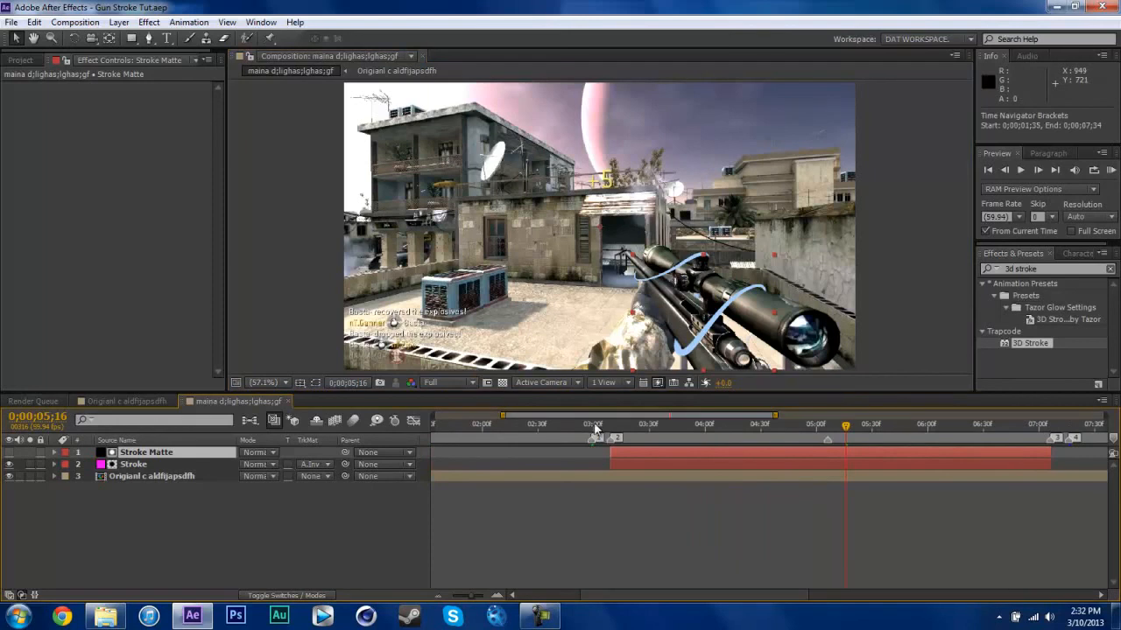
{"action": "mouse_move", "coordinate": [611, 431]}
{"action": "left_mouse_down"}
{"action": "mouse_move", "coordinate": [833, 420]}
{"action": "mouse_move", "coordinate": [908, 368]}
{"action": "mouse_move", "coordinate": [1056, 360]}
{"action": "mouse_move", "coordinate": [463, 425]}
{"action": "mouse_move", "coordinate": [1098, 429]}
{"action": "mouse_move", "coordinate": [701, 434]}
{"action": "mouse_move", "coordinate": [861, 429]}
{"action": "left_mouse_up"}
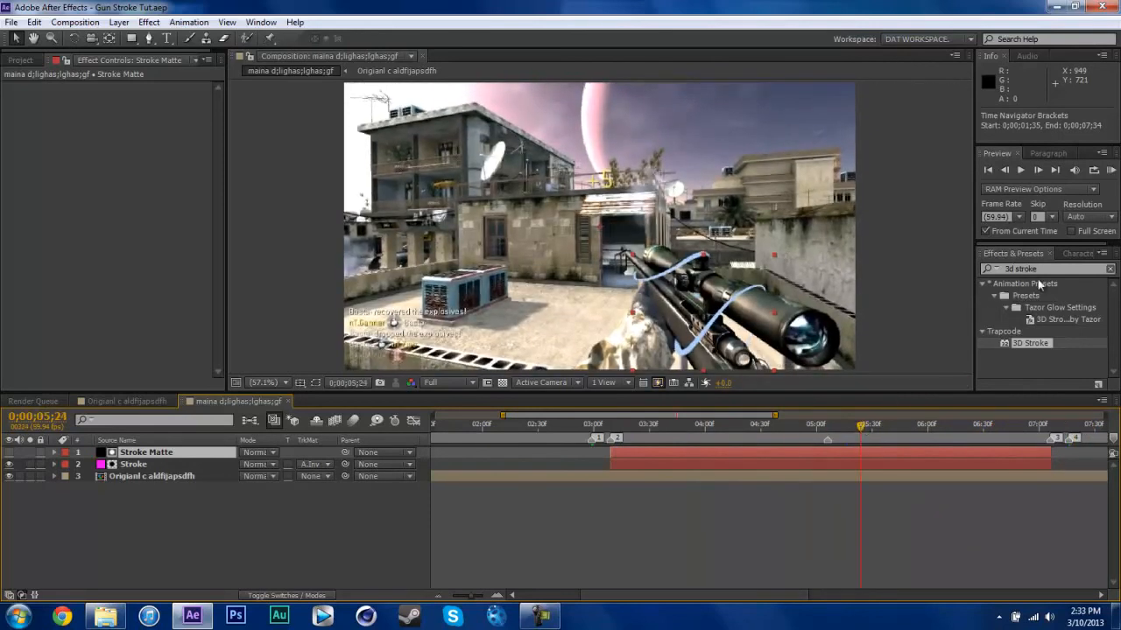
Step: Search the effects and presets for "tkng glow" and apply the TKNG Glow Settings preset to the Stroke layer
{"action": "left_click", "coordinate": [986, 271]}
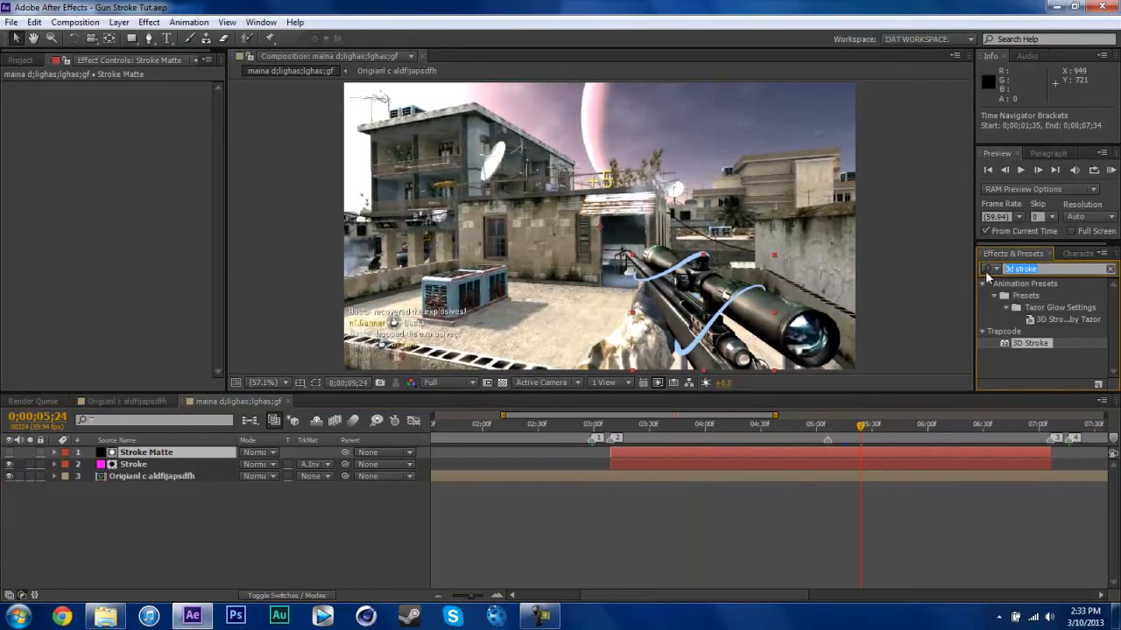
{"action": "type", "text": "tkng"}
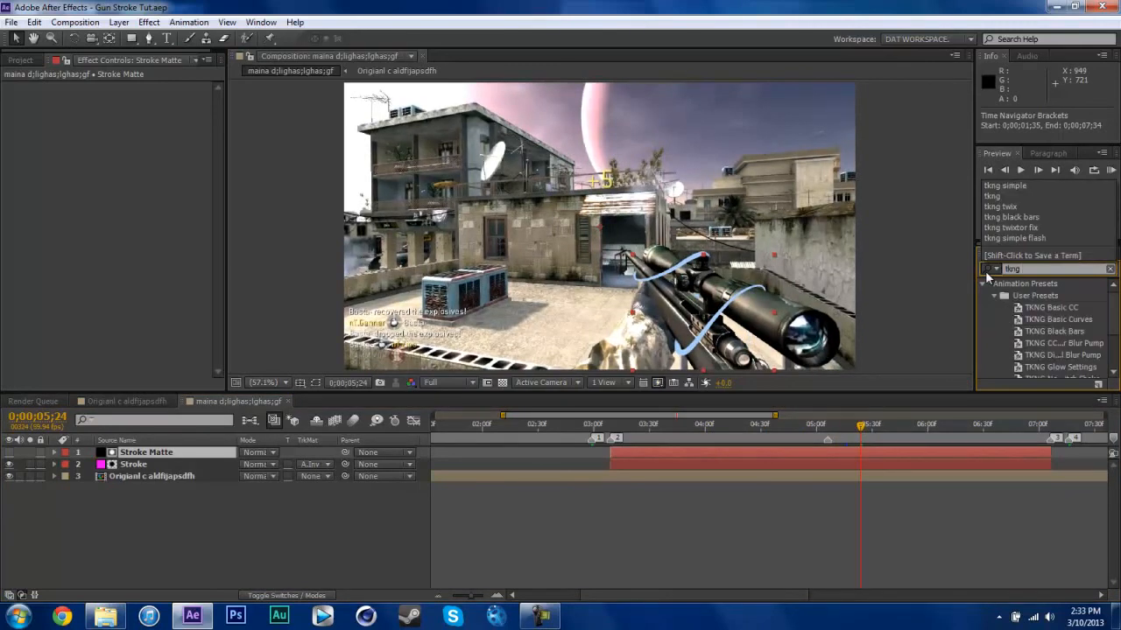
{"action": "type", "text": " glows"}
{"action": "key", "text": "BackSpace"}
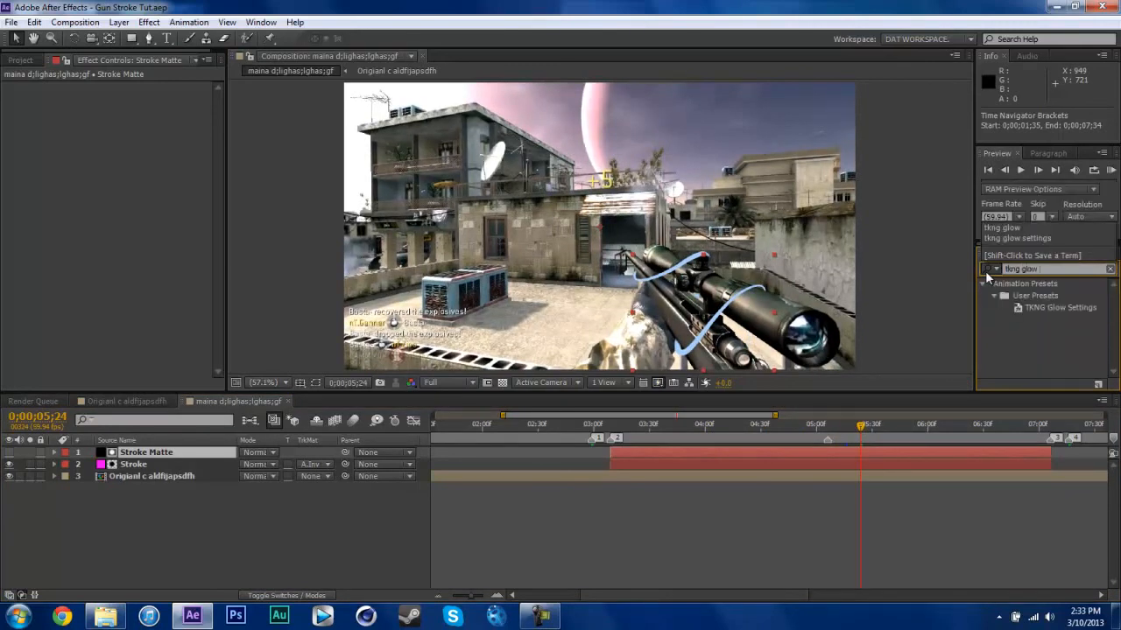
{"action": "left_click", "coordinate": [360, 529]}
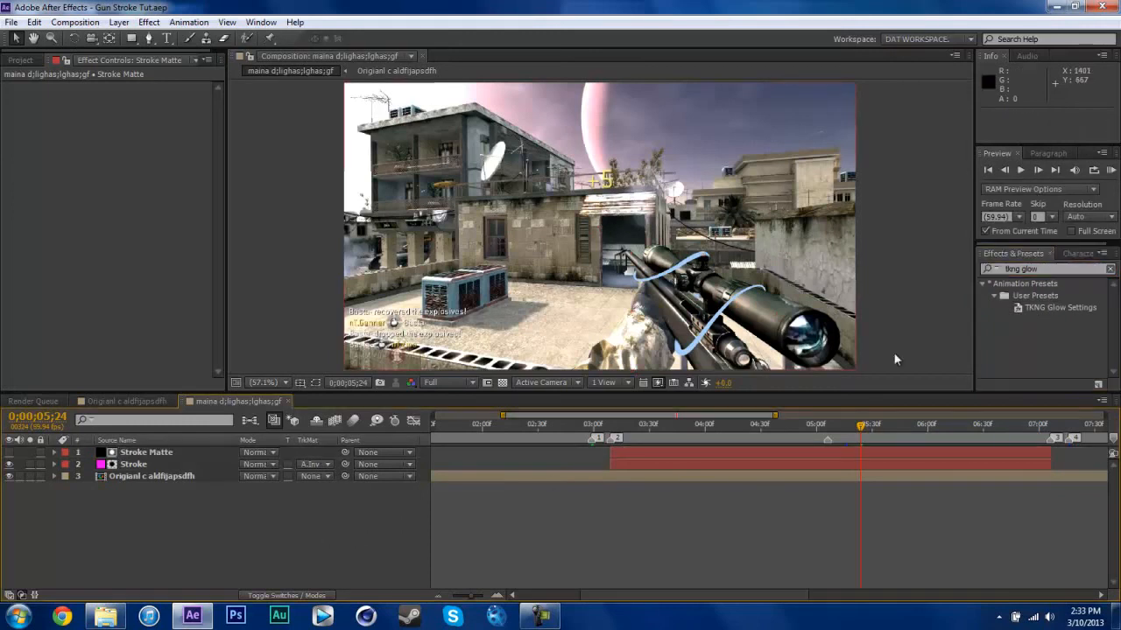
{"action": "mouse_move", "coordinate": [1048, 304]}
{"action": "left_mouse_down"}
{"action": "mouse_move", "coordinate": [368, 413]}
{"action": "mouse_move", "coordinate": [219, 477]}
{"action": "mouse_move", "coordinate": [171, 463]}
{"action": "left_mouse_up"}
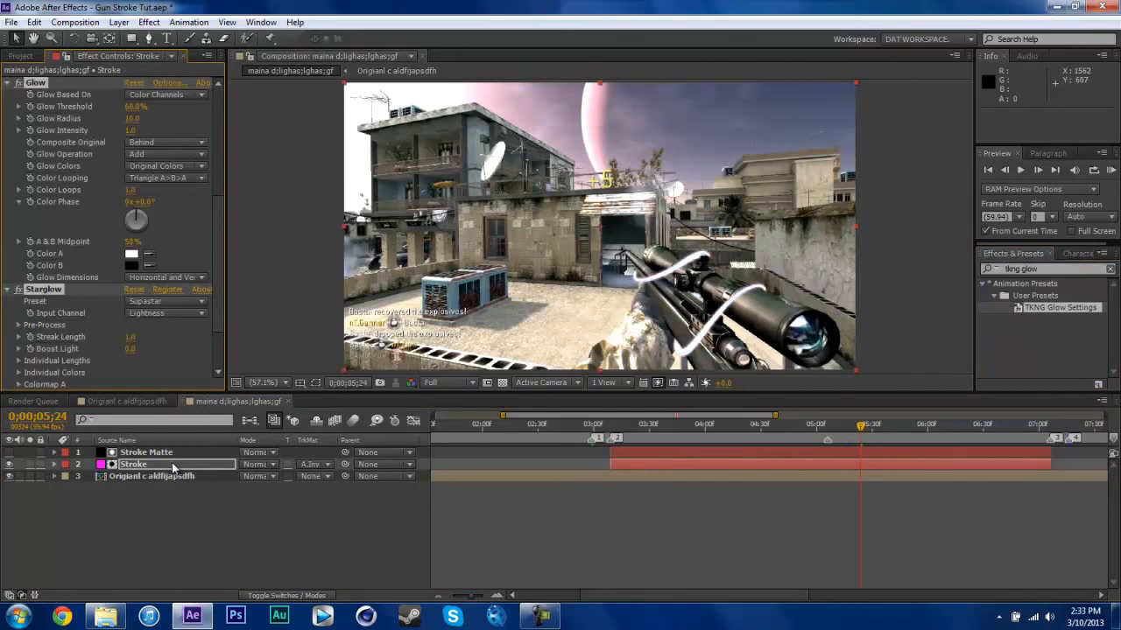
Step: Examine the glowing stroke around the gun up close and review the Stroke layer's 3D Stroke, Glow and Starglow settings
{"action": "scroll", "coordinate": [784, 308], "scroll_direction": "up", "scroll_amount": 2}
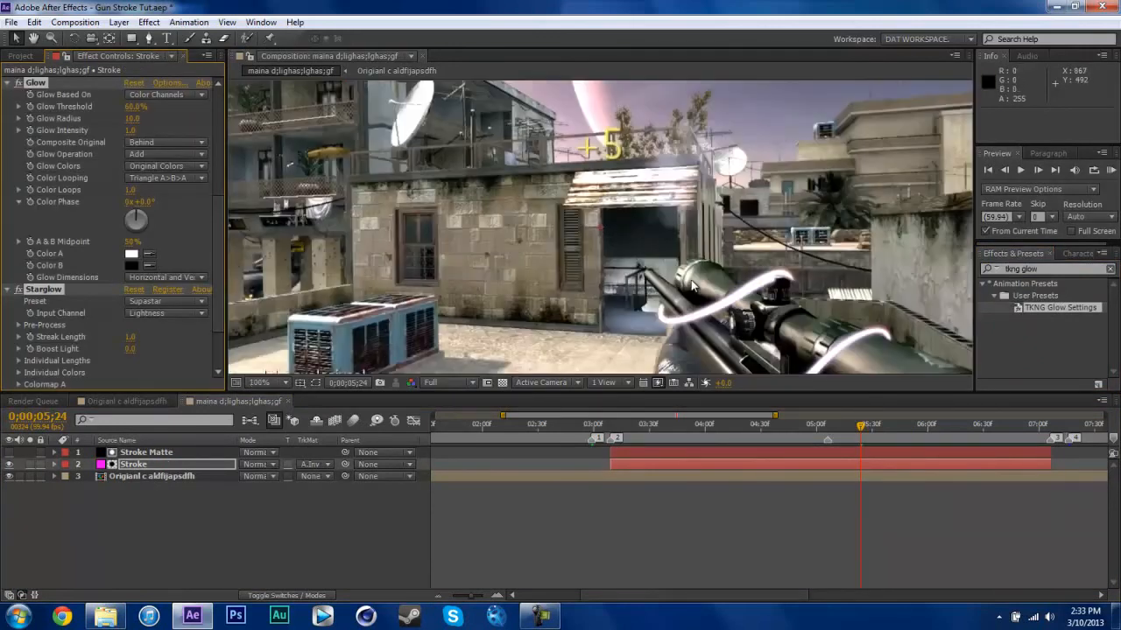
{"action": "left_click_drag", "start_coordinate": [778, 296], "coordinate": [690, 173]}
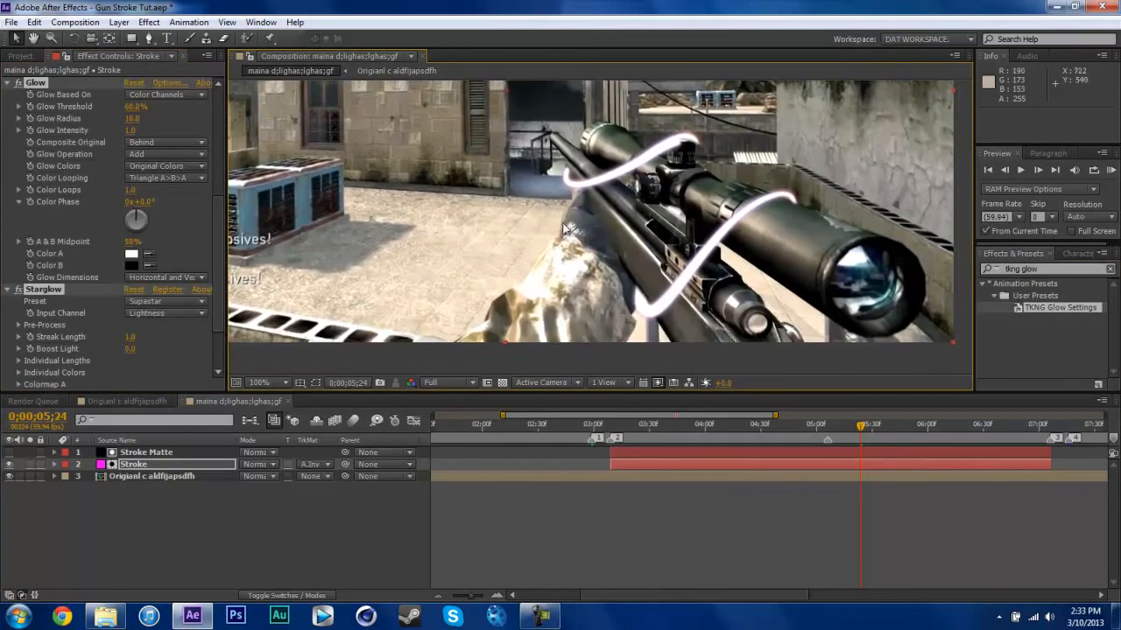
{"action": "left_click", "coordinate": [132, 488]}
{"action": "left_click", "coordinate": [133, 464]}
{"action": "scroll", "coordinate": [110, 183], "scroll_direction": "down", "scroll_amount": 3}
{"action": "scroll", "coordinate": [111, 186], "scroll_direction": "up", "scroll_amount": 3}
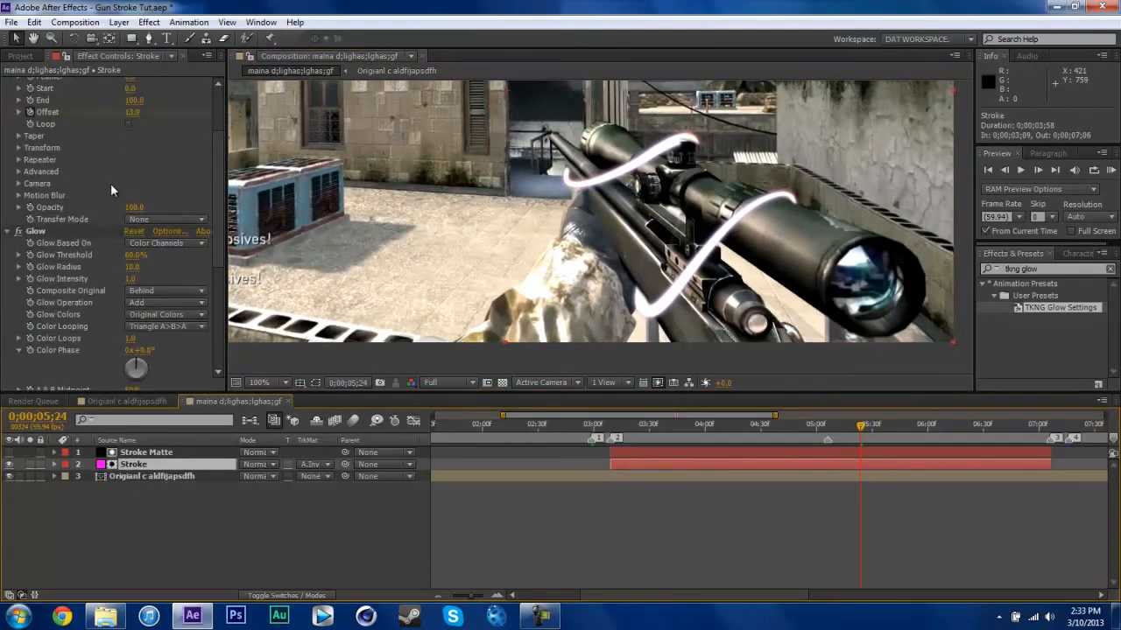
{"action": "scroll", "coordinate": [111, 185], "scroll_direction": "down", "scroll_amount": 3}
{"action": "left_click", "coordinate": [165, 228]}
{"action": "left_click", "coordinate": [213, 561]}
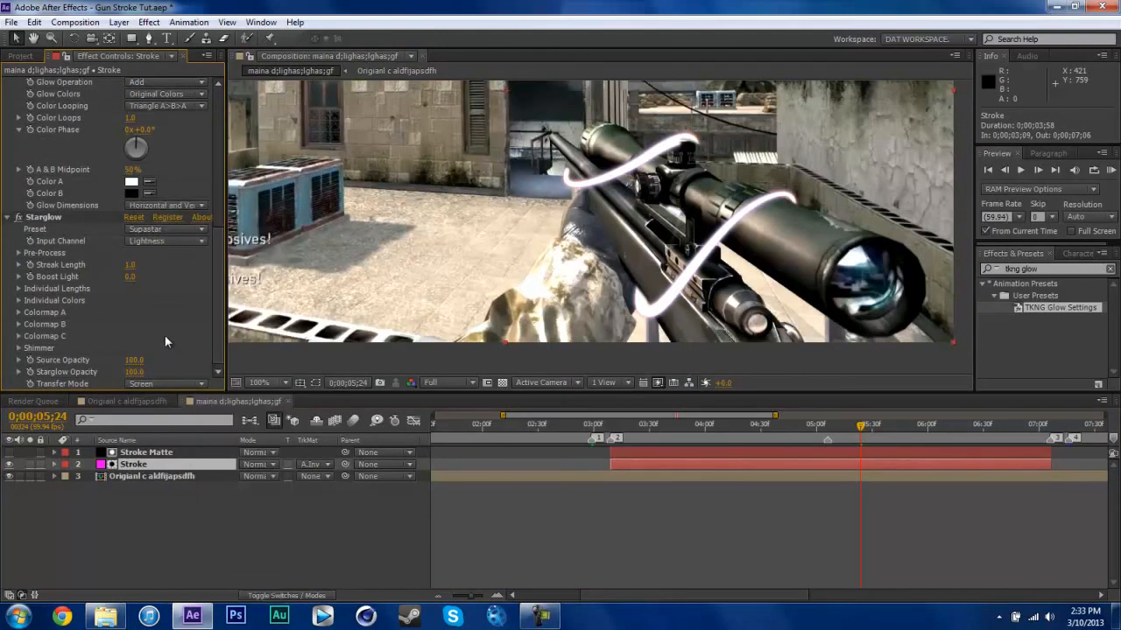
{"action": "scroll", "coordinate": [158, 266], "scroll_direction": "up", "scroll_amount": 5}
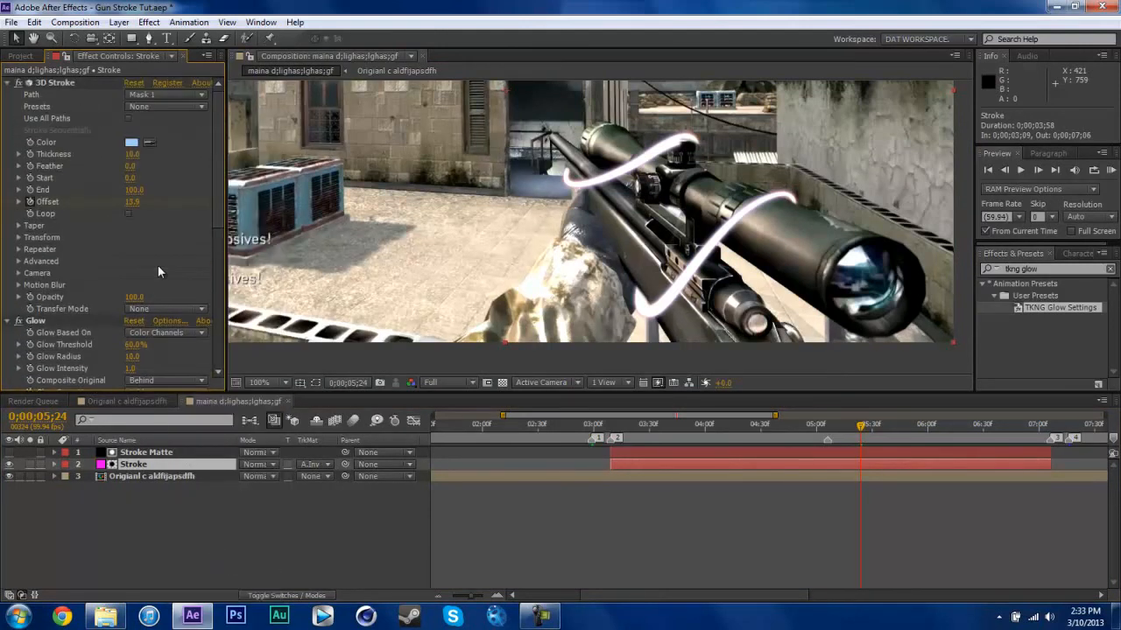
Step: Add a new adjustment layer above the stroke layers
{"action": "right_click", "coordinate": [266, 530]}
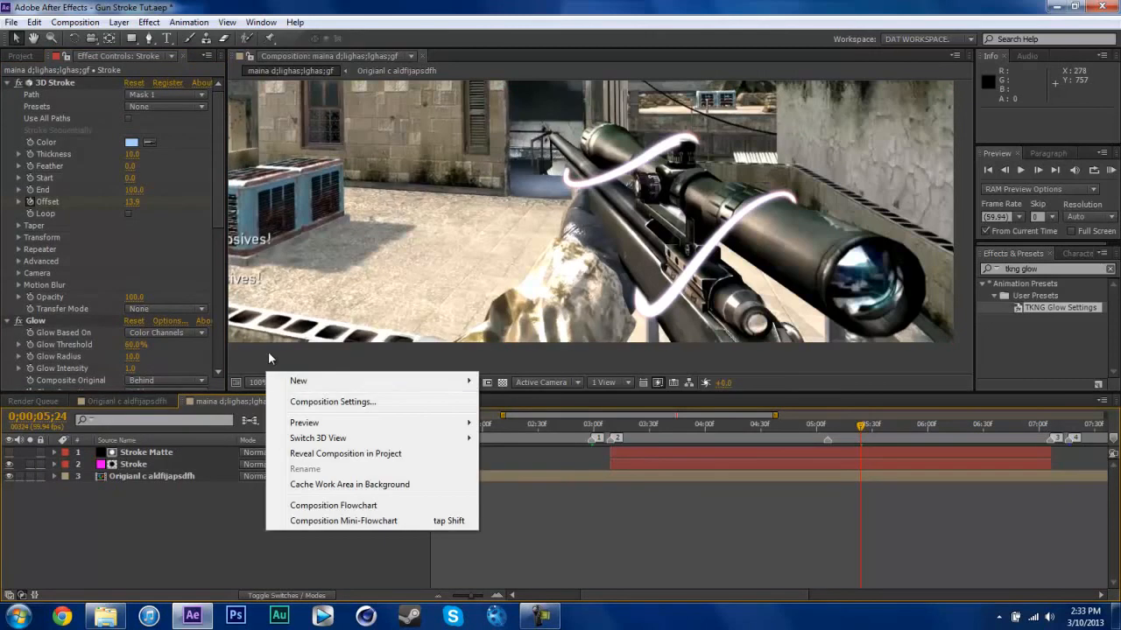
{"action": "mouse_move", "coordinate": [294, 389]}
{"action": "left_click", "coordinate": [534, 492]}
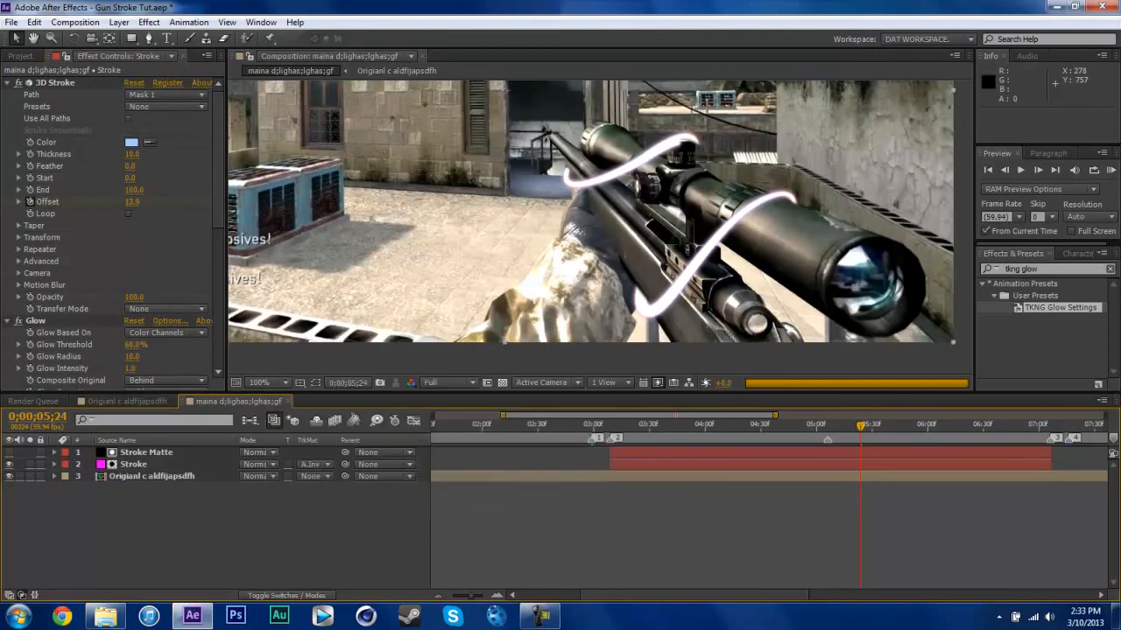
{"action": "left_click", "coordinate": [267, 391]}
{"action": "left_click", "coordinate": [279, 140]}
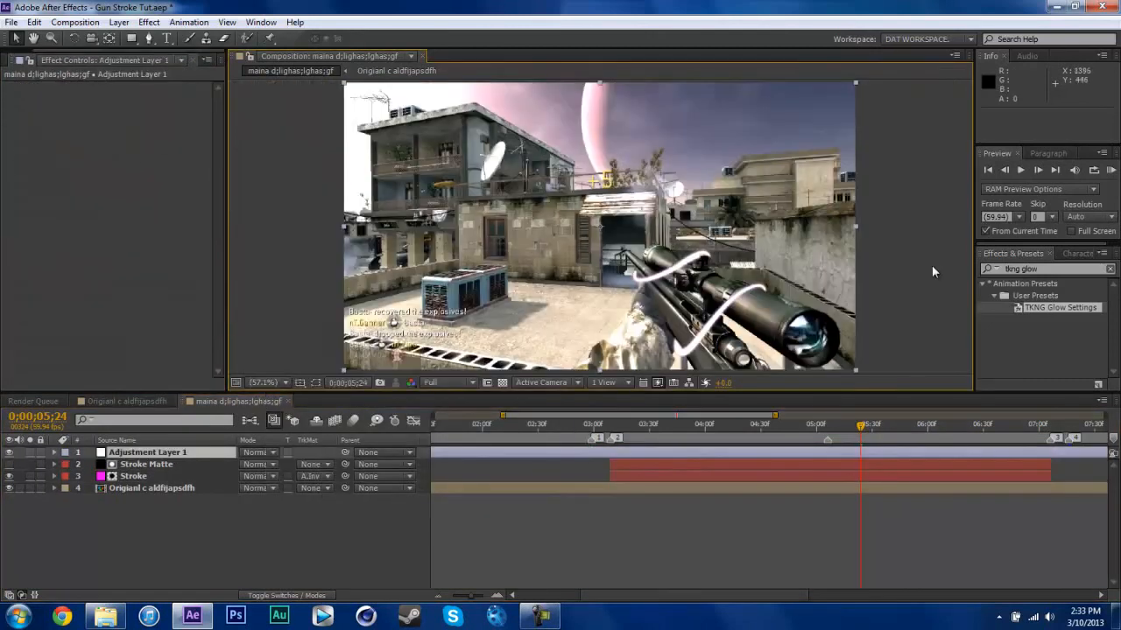
Step: Try the aerohcc4 preset from the AEROH CC PACK on the adjustment layer, and remove its effects again
{"action": "left_click", "coordinate": [1110, 270]}
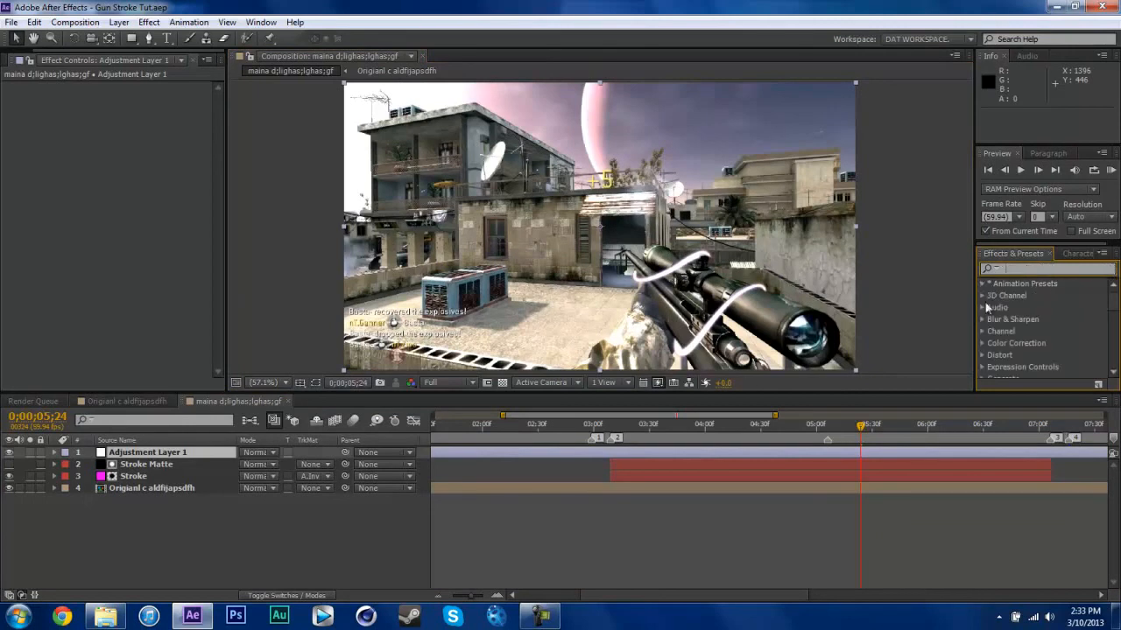
{"action": "left_click", "coordinate": [994, 307]}
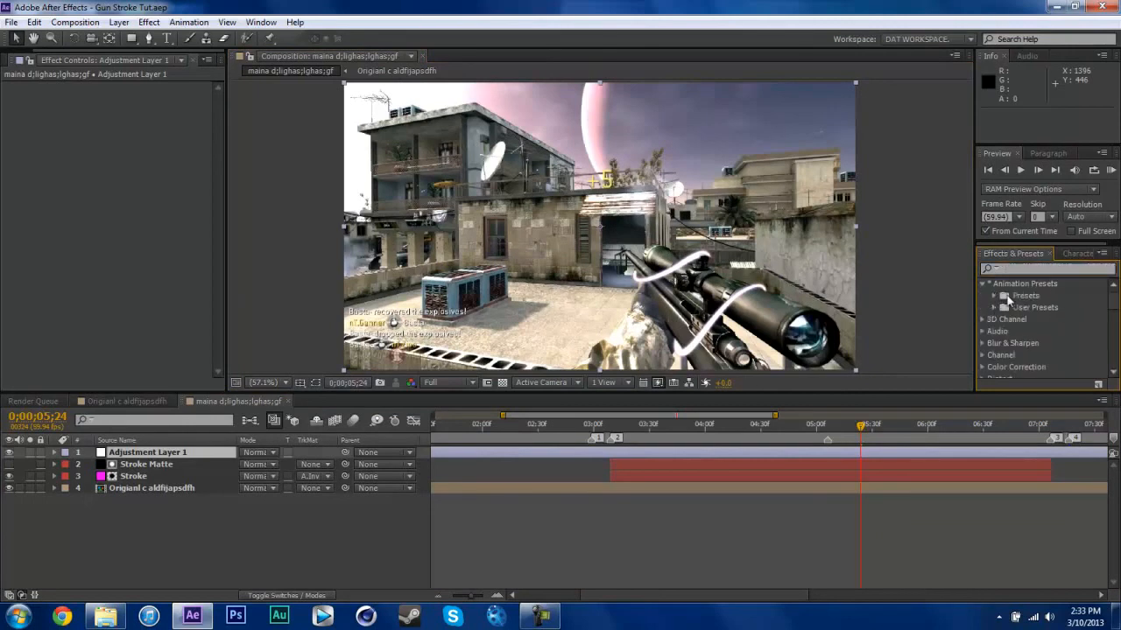
{"action": "left_click", "coordinate": [995, 295]}
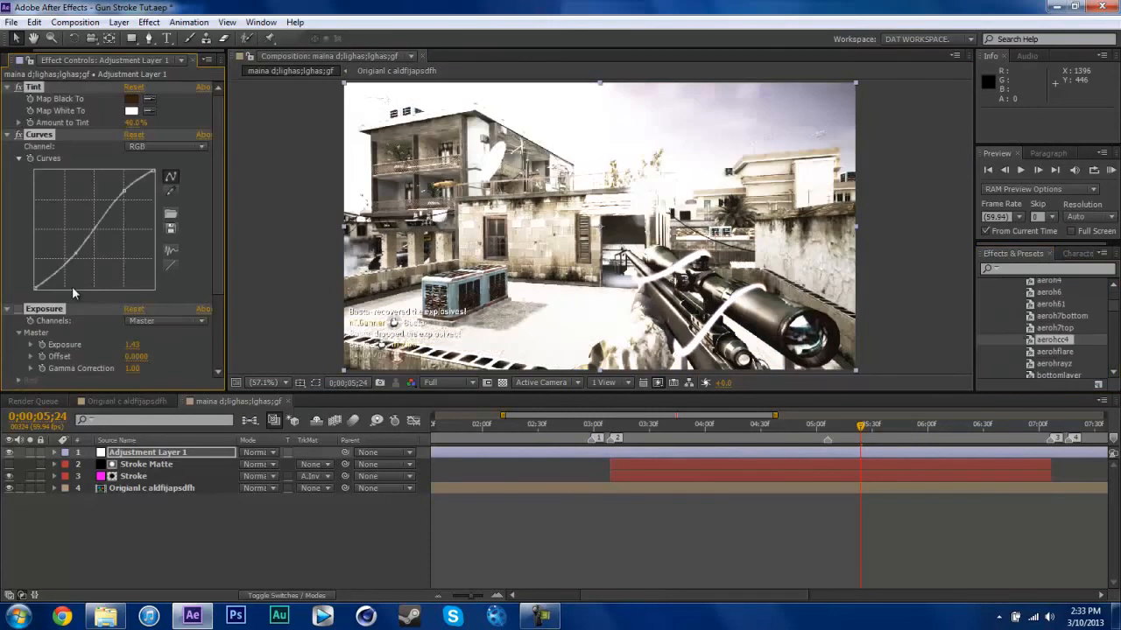
{"action": "key", "text": "Delete"}
{"action": "key", "text": "ctrl+s"}
Step: Delete the adjustment layer from the composition
{"action": "left_click", "coordinate": [180, 505]}
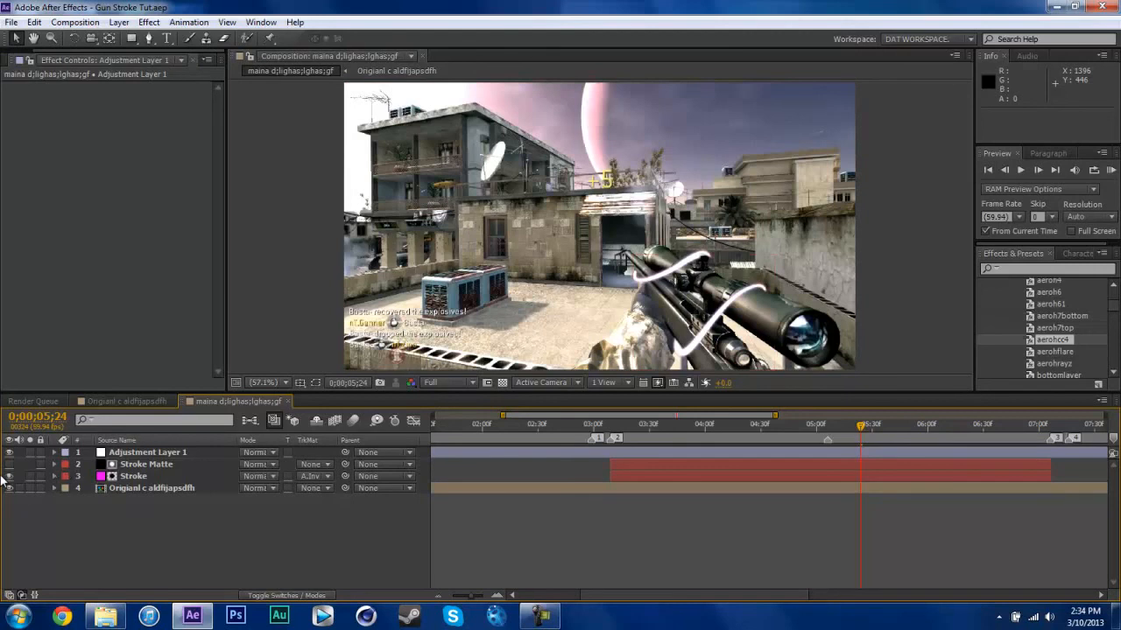
{"action": "left_click", "coordinate": [158, 453]}
{"action": "key", "text": "Delete"}
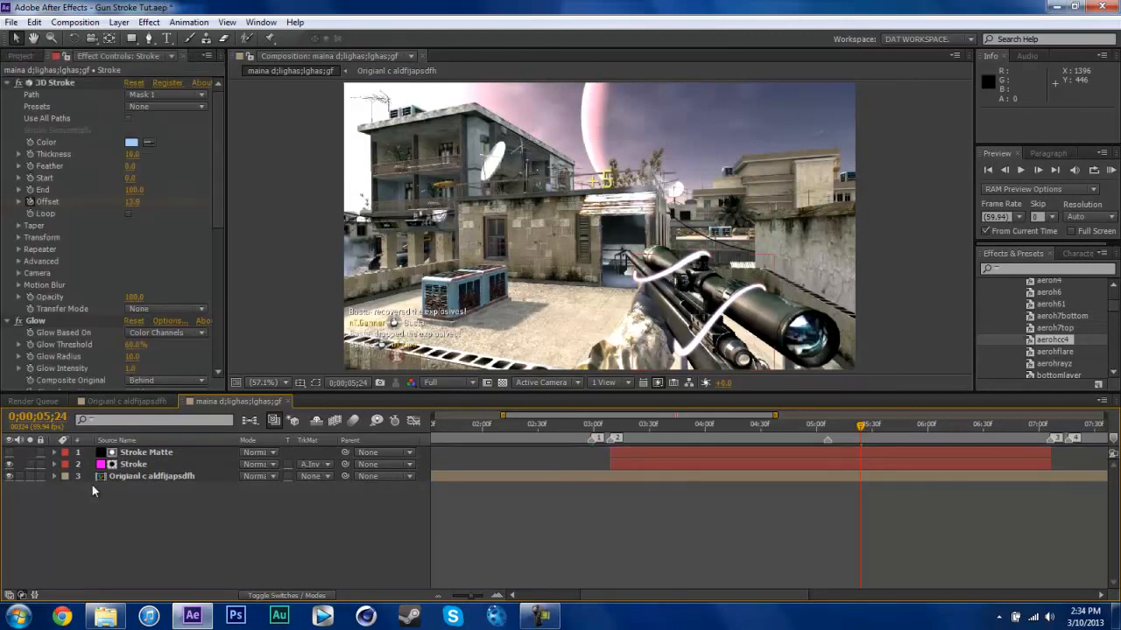
Step: Go to 0;00;04;36 and review the Stroke layer's effect settings and the available animation presets
{"action": "left_click", "coordinate": [11, 452]}
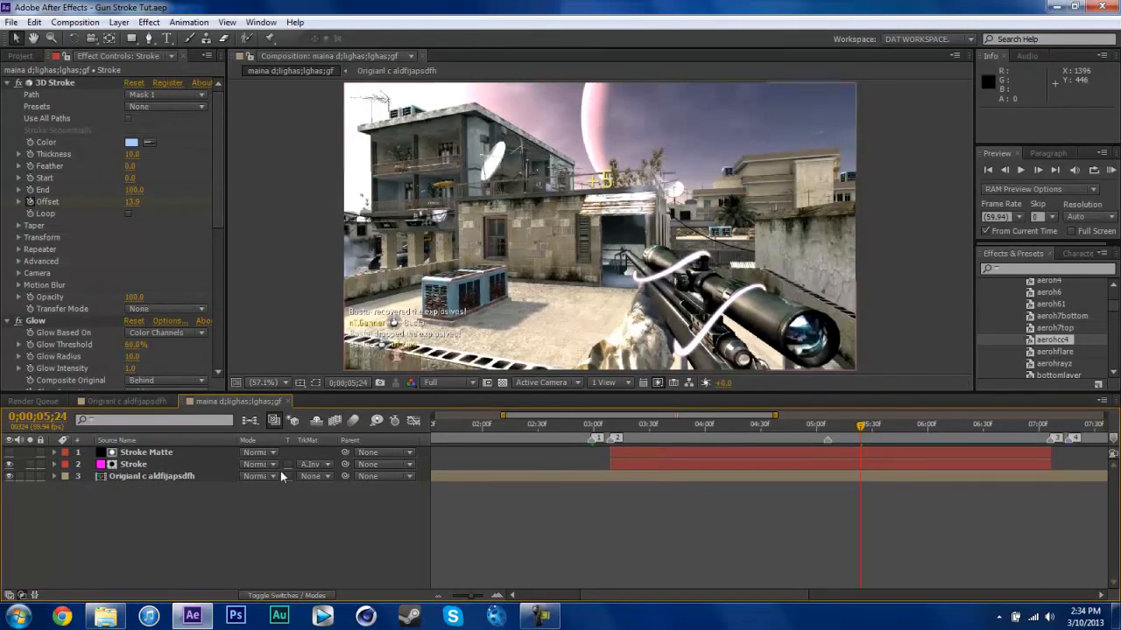
{"action": "left_click_drag", "start_coordinate": [652, 426], "coordinate": [771, 455]}
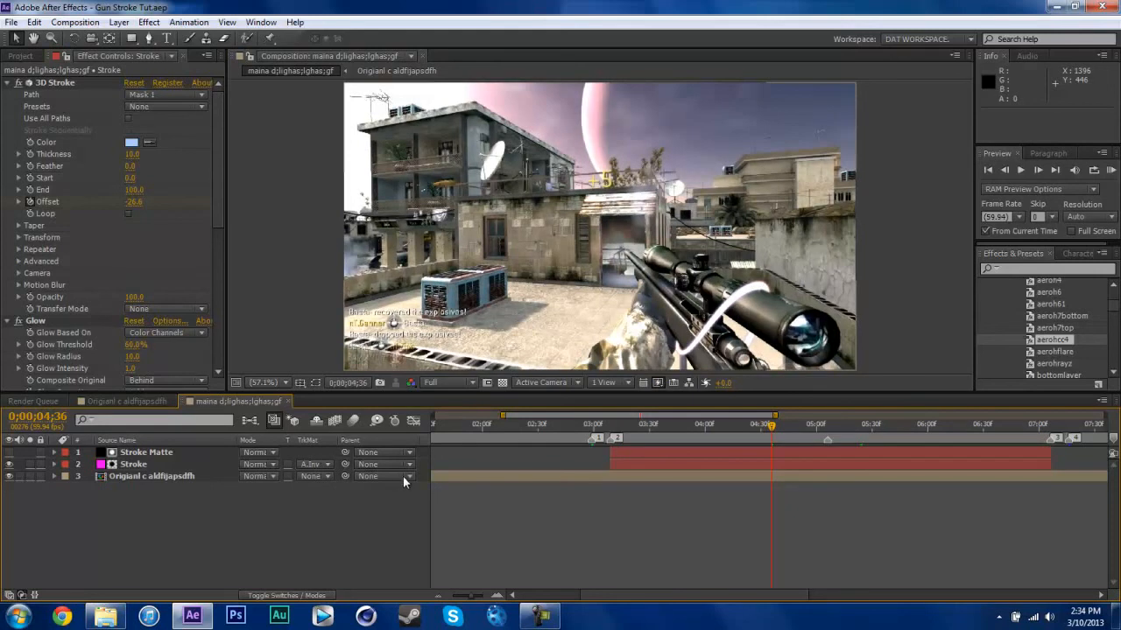
{"action": "scroll", "coordinate": [221, 192], "scroll_direction": "down", "scroll_amount": 9}
{"action": "scroll", "coordinate": [212, 338], "scroll_direction": "up", "scroll_amount": 9}
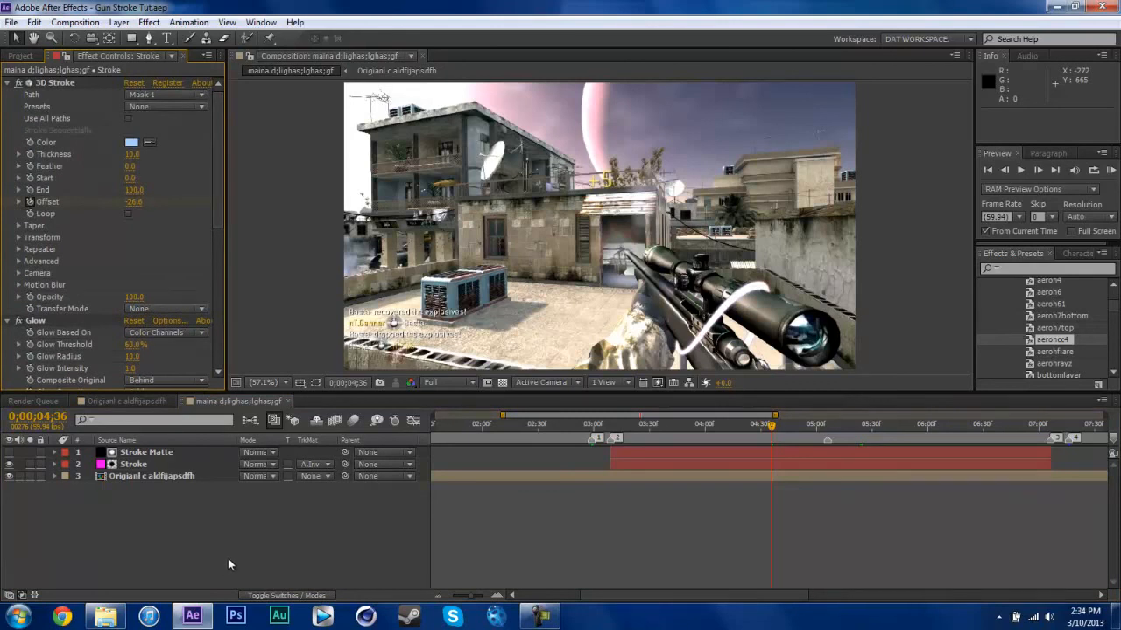
{"action": "left_click_drag", "start_coordinate": [1115, 308], "coordinate": [1110, 279]}
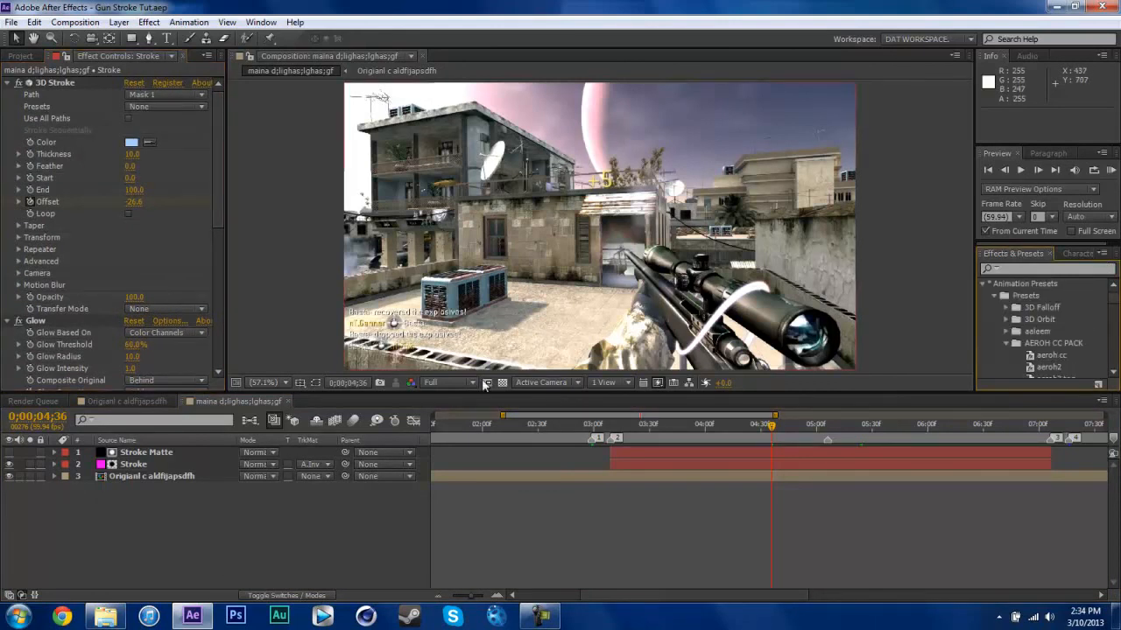
Step: Switch to Windows Explorer and open the TKNG HUGE Editing and GFX Pack folder in the Documents library
{"action": "left_click", "coordinate": [120, 616]}
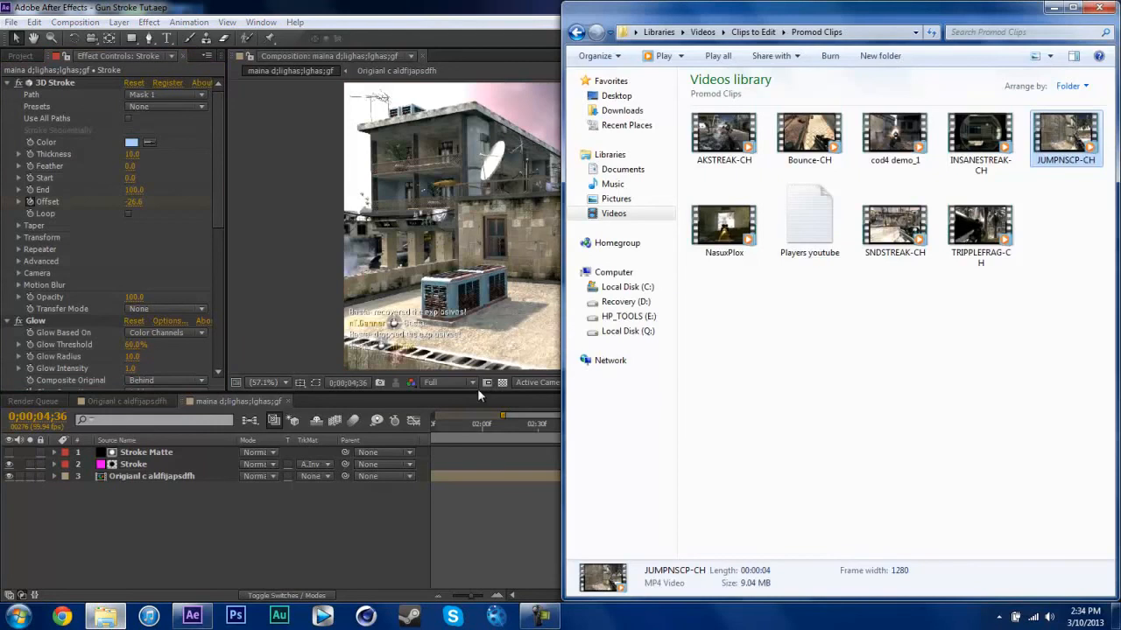
{"action": "left_click", "coordinate": [623, 170]}
{"action": "double_click", "coordinate": [978, 424]}
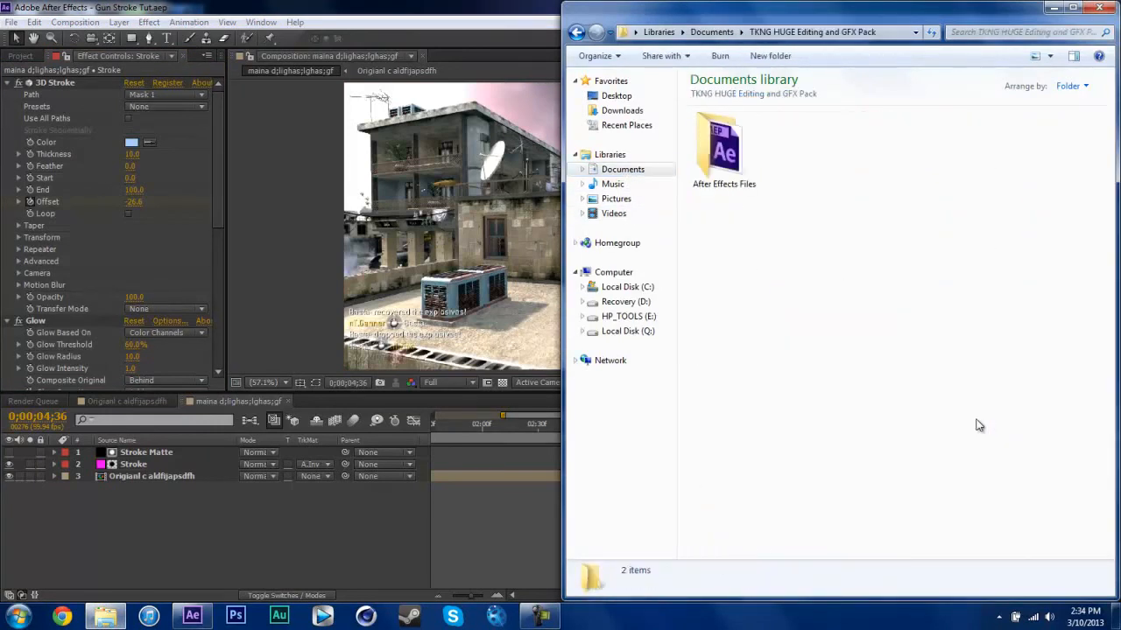